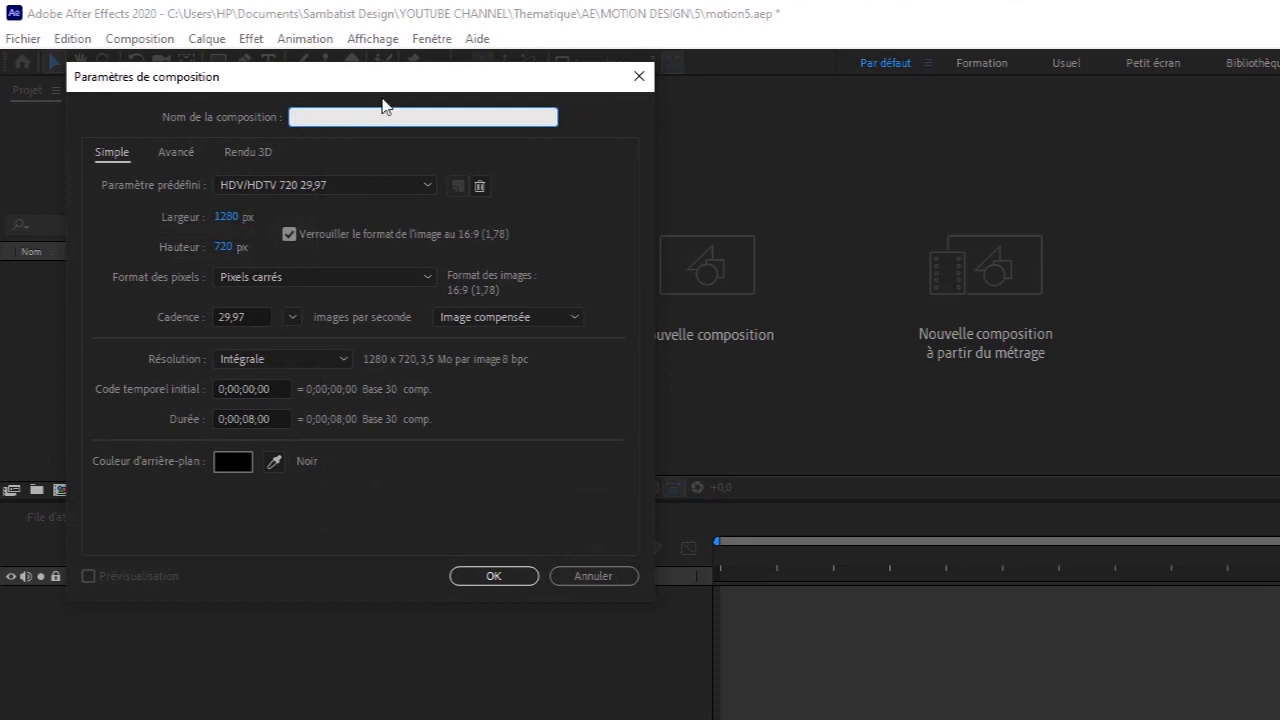
- Create the 1280 x 720 composition motion5 at 29,97 fps and draw a wide green rectangle in its upper half
left_click(493, 574)
left_click_drag(681, 218, 990, 276)
left_click(579, 63)
key("ctrl+v")
key("Return")
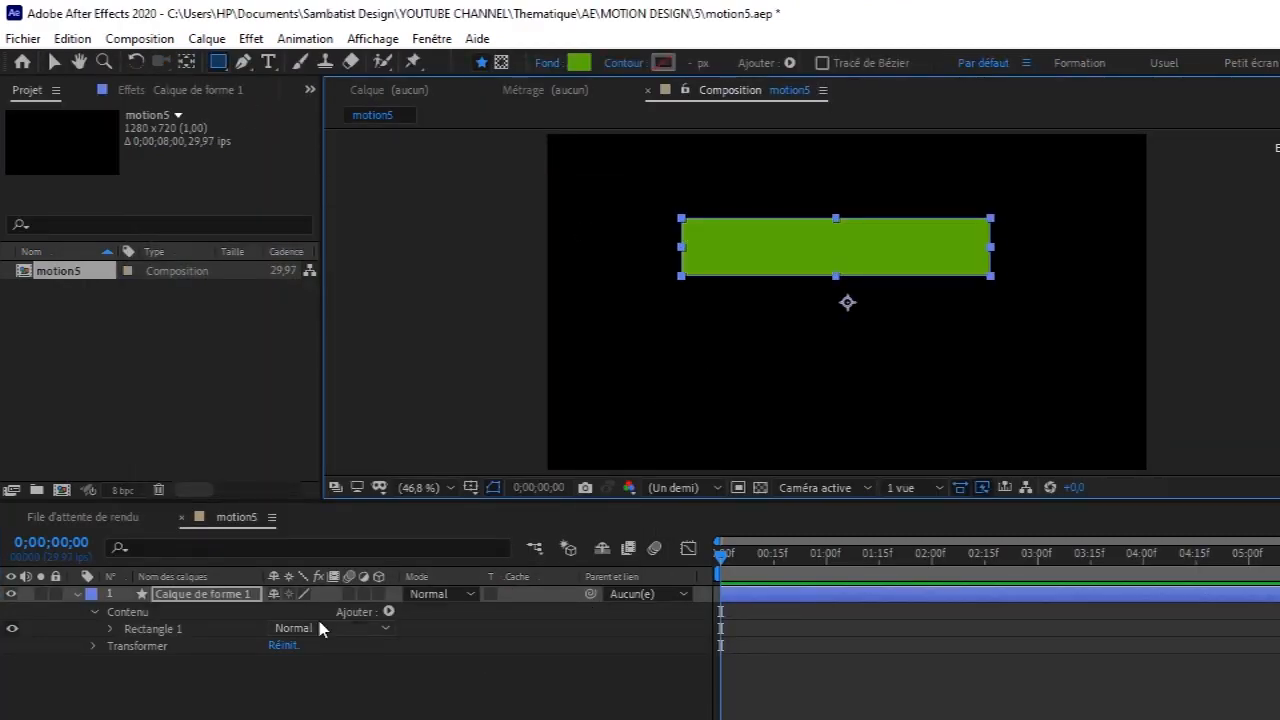
- Duplicate the green rectangle's layer, place the copy directly beneath the original and reduce the copy's height
left_click(77, 594)
key("ctrl+d")
left_click(54, 62)
left_click_drag(989, 223, 989, 280)
key("s")
left_click(275, 611)
left_click_drag(325, 611, 232, 611)
- Fill the lower rectangle with off-white and reveal its layer's Position property
left_click(751, 63)
left_click(231, 236)
left_click(580, 231)
left_click(232, 595)
key("p")
left_click(480, 668)
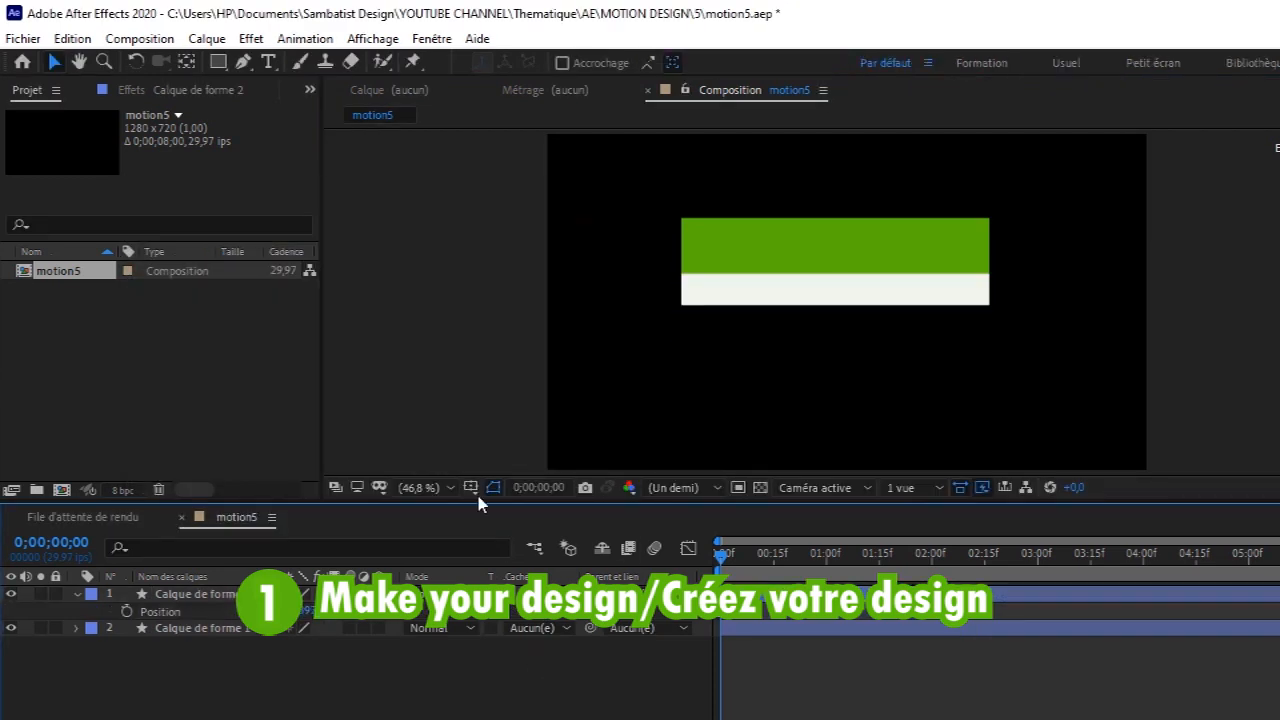
- Rename the white bar's shape layer as 2 and the green bar's shape layer as 1
left_click(433, 488)
left_click(465, 313)
left_click(471, 488)
left_click(433, 488)
left_click(465, 335)
right_click(184, 590)
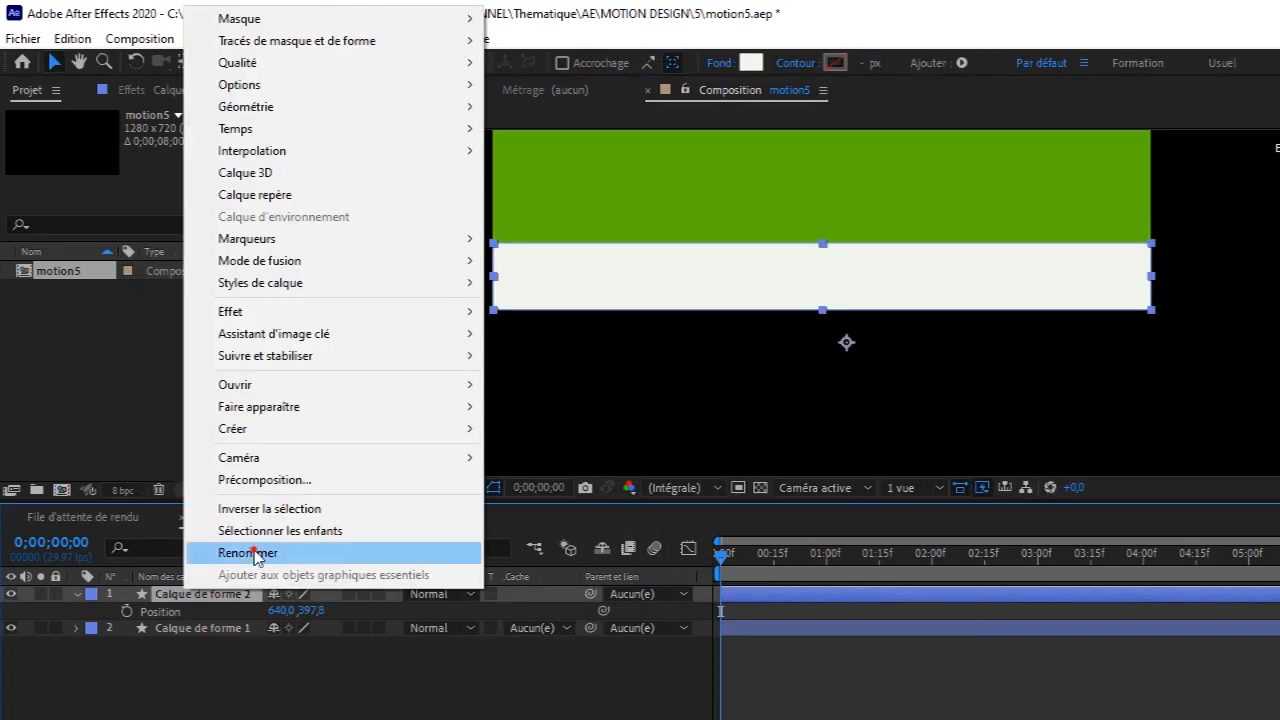
left_click(226, 553)
type("2")
right_click(223, 629)
left_click(275, 594)
type("1")
- Fine-tune the white bar's position so its edges line up with the green bar
left_click(275, 594)
left_click_drag(281, 611, 282, 611)
left_click(494, 664)
left_click(222, 596)
key("Left")
left_click(433, 488)
left_click(437, 380)
left_click_drag(746, 274, 1220, 285)
left_click(424, 303)
left_click_drag(1220, 204, 1020, 187)
- Display the title/action-safe guides and move the green and white bars together towards the centre of the frame
left_click(433, 488)
left_click(434, 131)
left_click(54, 62)
left_click(174, 594)
left_click(174, 628, "shift")
left_click(471, 488)
left_click_drag(906, 272, 909, 294)
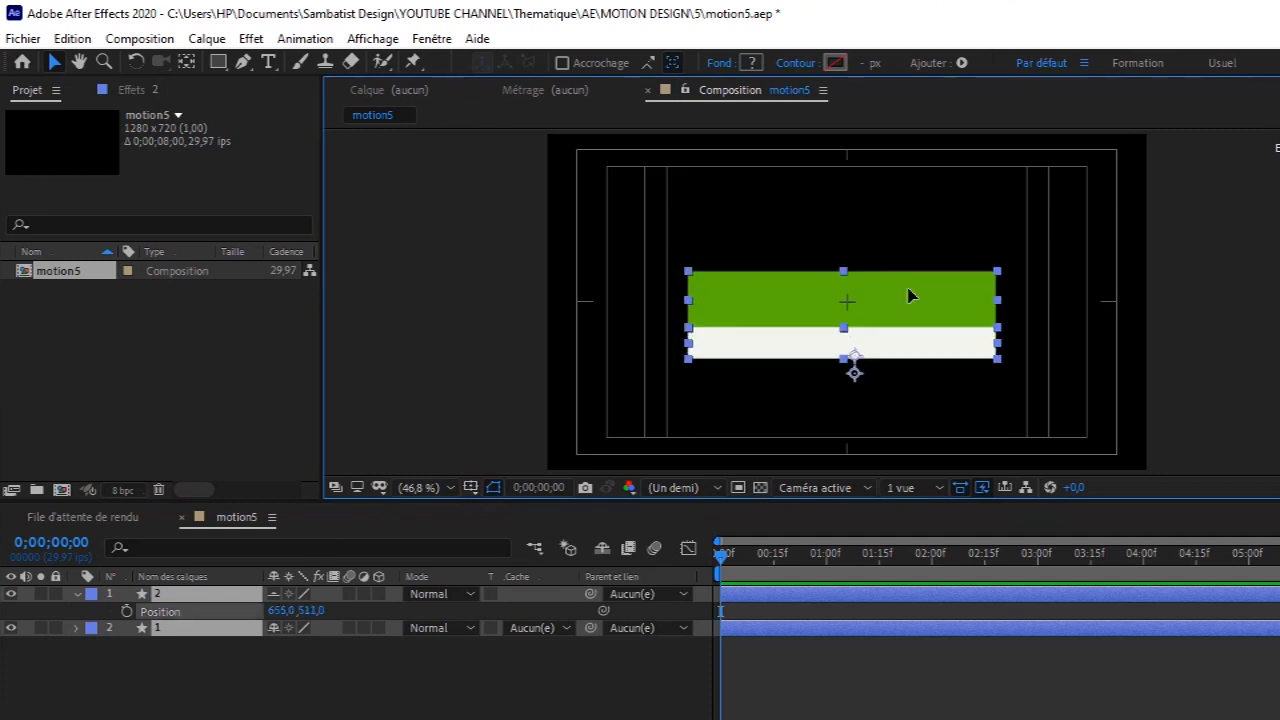
- Add the text SAMBATIST DESIGN above the green bar
left_click(77, 594)
key("ctrl+t")
left_click(730, 217)
type("SAMBATIST DESIG")
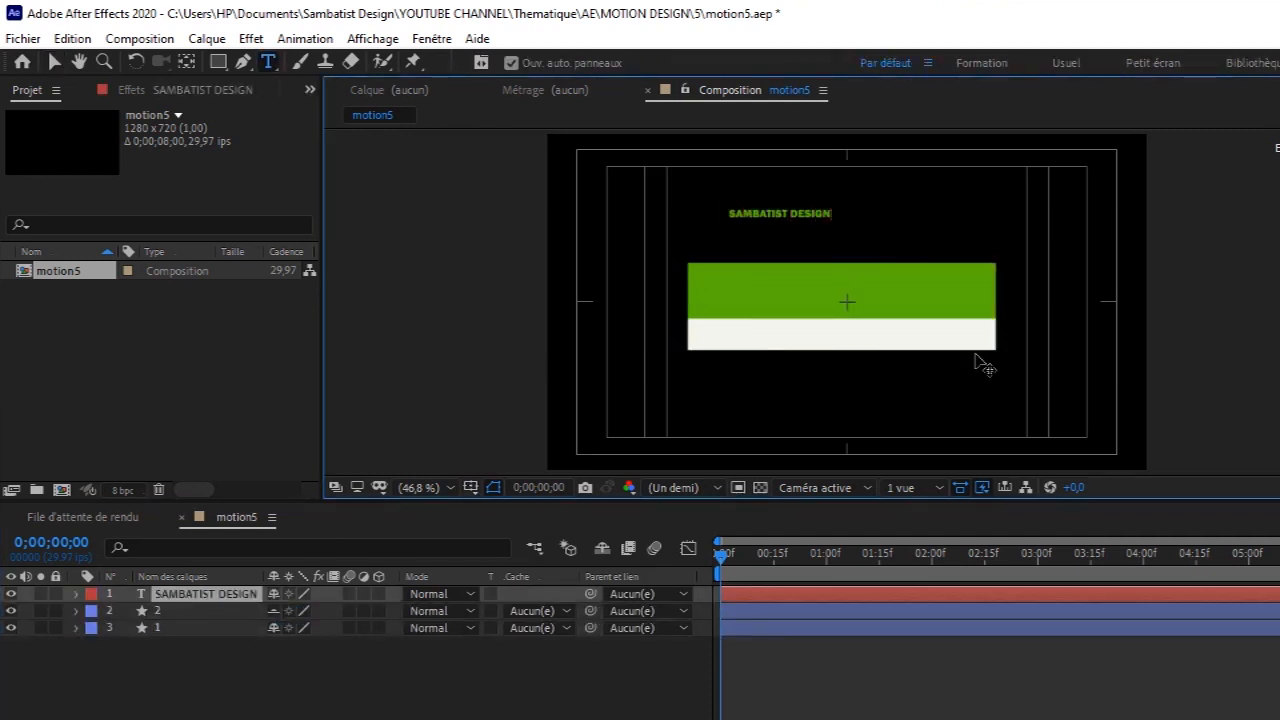
type("N")
- Enlarge the SAMBATIST DESIGN text to nearly the bar's width and move it close to the green bar
left_click(54, 62)
left_click(205, 594)
key("s")
left_click_drag(298, 611, 470, 611)
left_click_drag(923, 206, 896, 243)
- Colour the SAMBATIST DESIGN text ffffff and place it on the green bar at 296 % scale
double_click(486, 463)
type("ffffff")
key("Return")
left_click_drag(298, 611, 322, 611)
left_click_drag(913, 237, 905, 285)
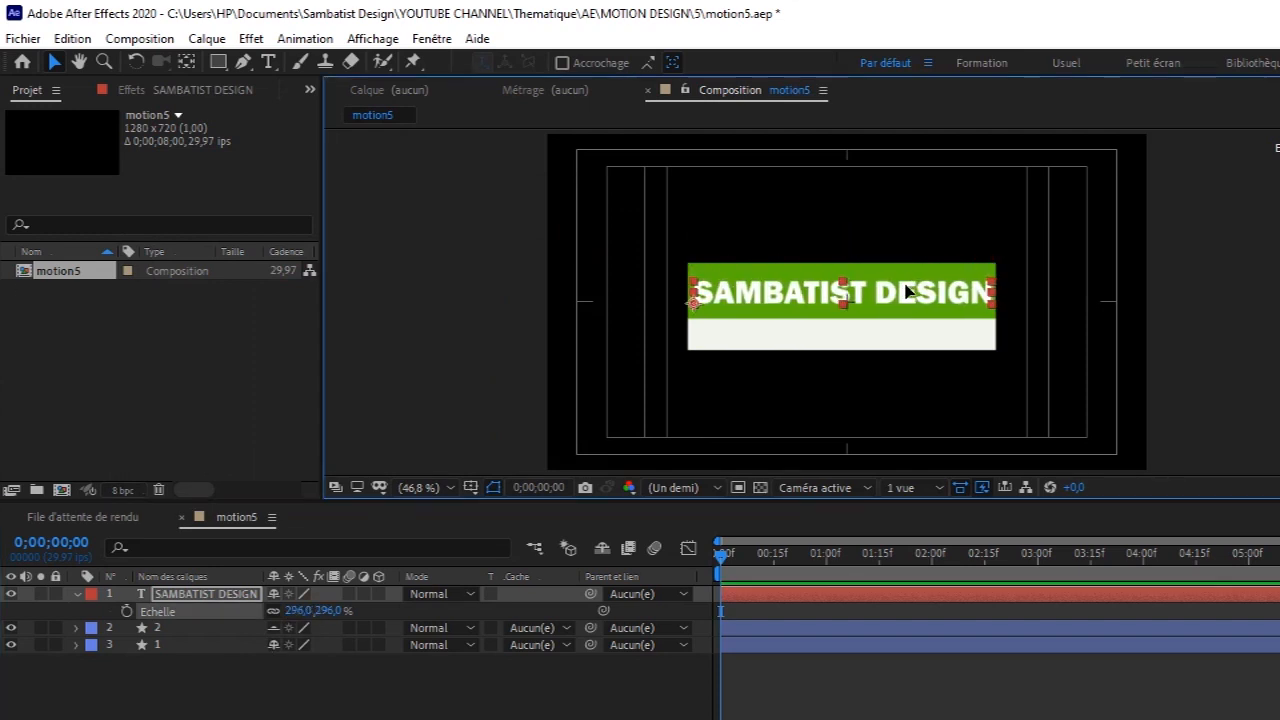
- Set the SAMBATIST DESIGN text's scale to 290 % and nudge it into the middle of the green bar
left_click(298, 611)
type("290")
key("Return")
key("Right")
key("Right")
key("Up")
- Duplicate the title text, move the copy above the bars and change its wording to DRAW YOUR WORLD
left_click(77, 594)
left_click(193, 595)
key("ctrl+d")
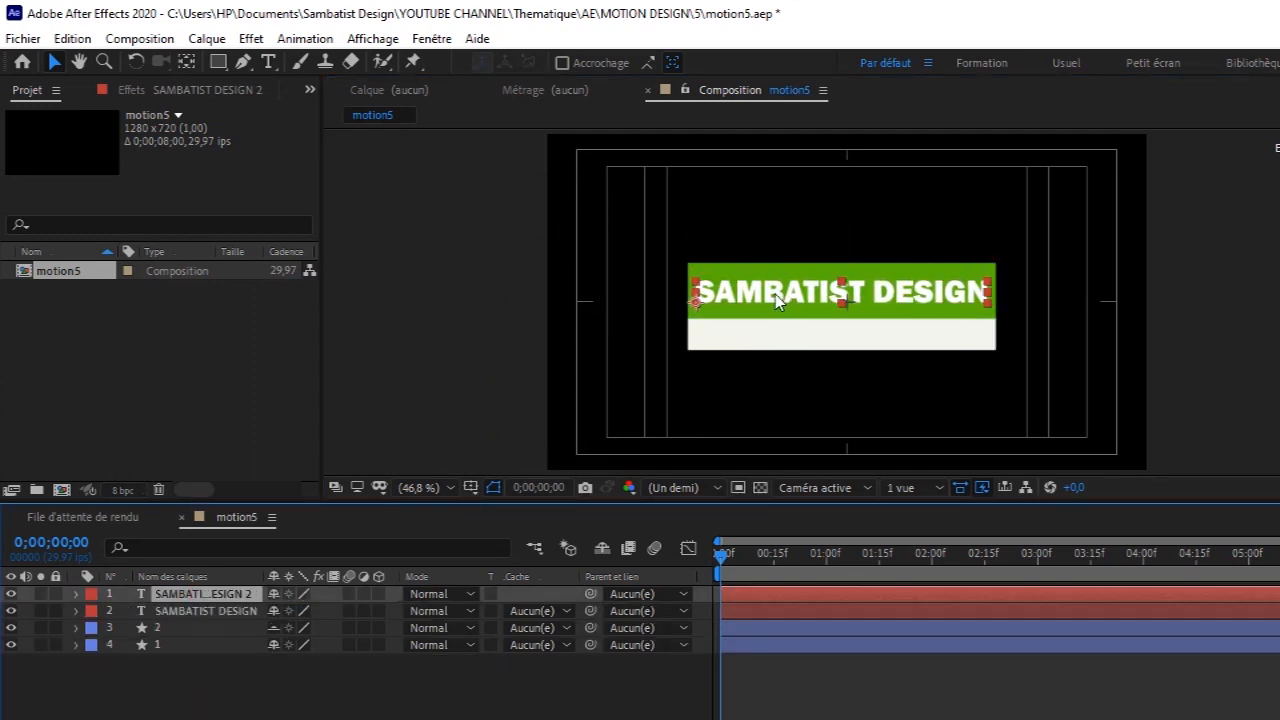
left_click_drag(775, 294, 775, 213)
double_click(775, 213)
type("DRAW YOUR WORLD")
- Shrink the DRAW YOUR WORLD text, place it on the white bar and colour it black
left_click(198, 594)
key("s")
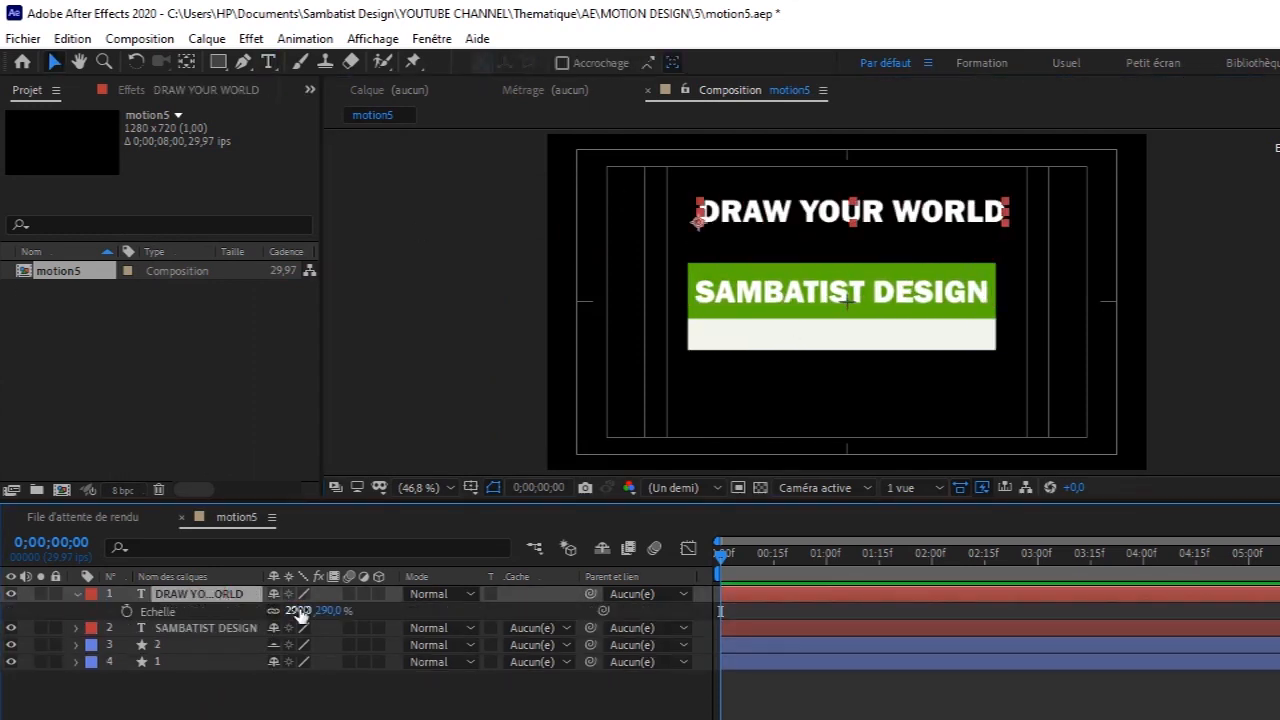
left_click_drag(302, 611, 206, 611)
left_click_drag(887, 222, 894, 339)
left_click(146, 481)
left_click(583, 231)
left_click(446, 694)
- Nudge all four layers together to the centre of the frame, then hide the title/action-safe guides
left_click(77, 595)
left_click(215, 646)
left_click(226, 596, "shift")
key("Right")
key("Right")
key("Right")
key("Right")
key("Right")
key("Down")
key("Down")
key("Down")
left_click(452, 697)
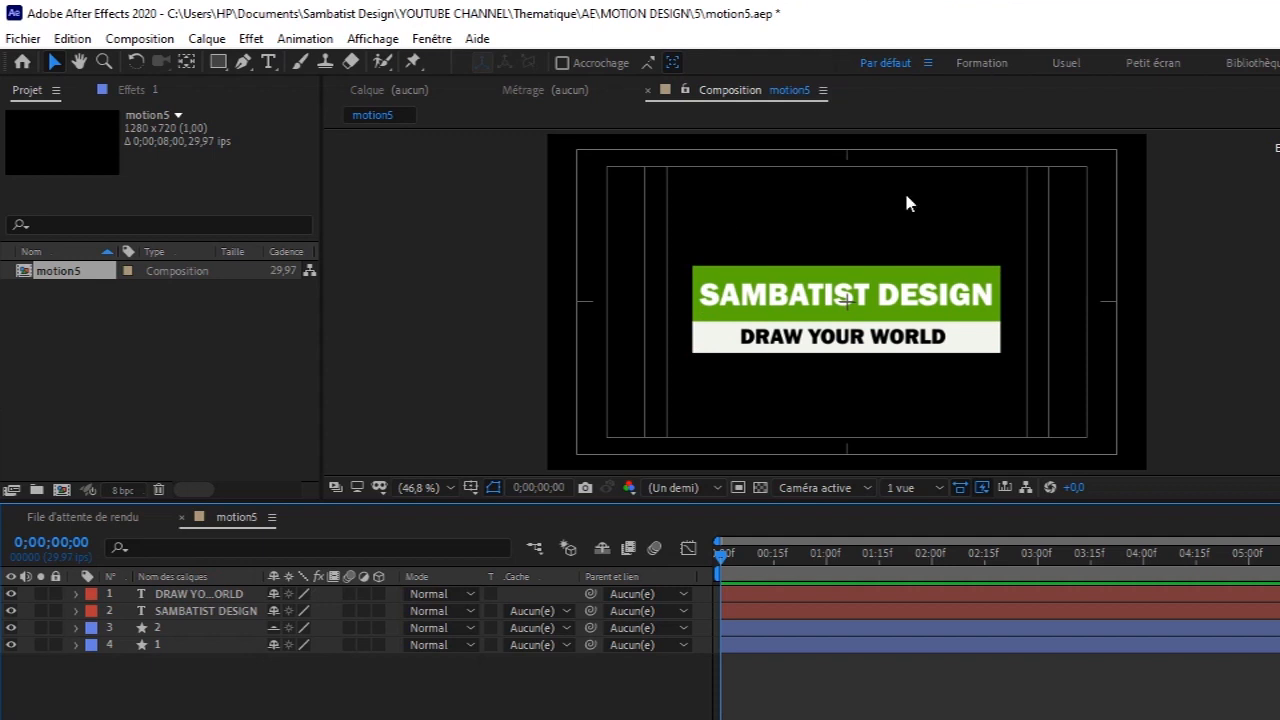
left_click(472, 487)
left_click(520, 510)
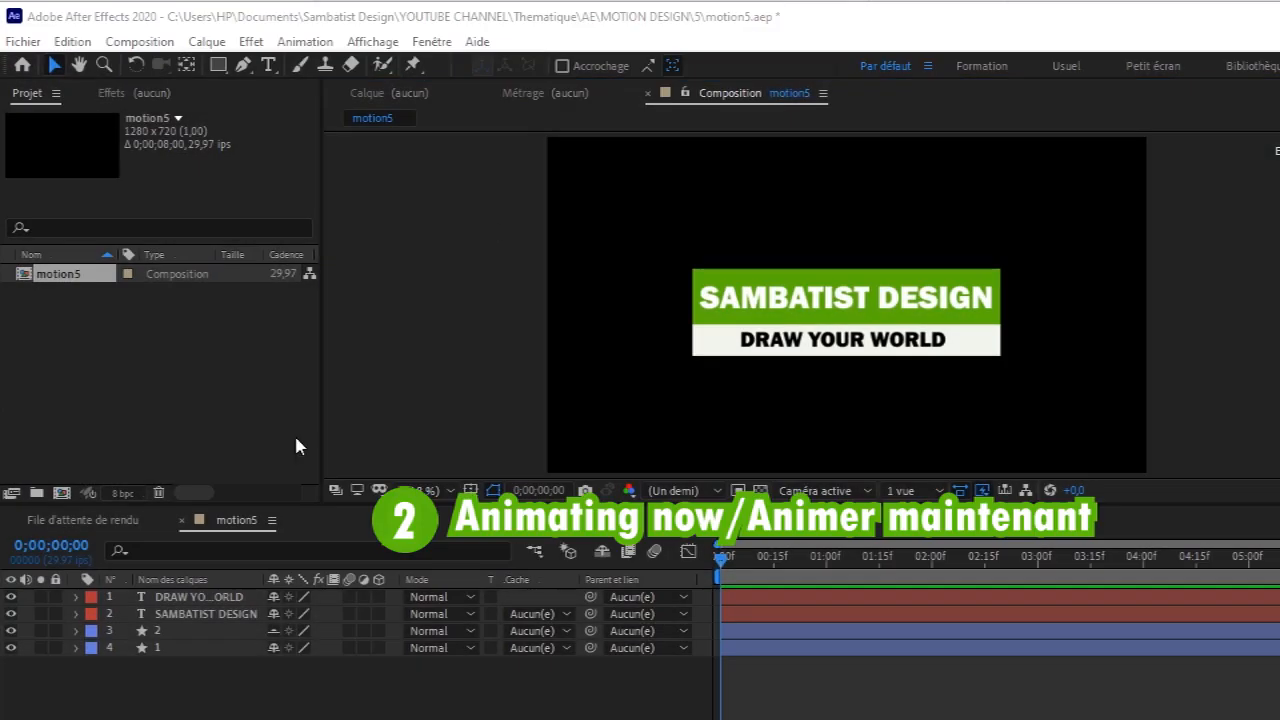
- Hide both text layers and layer 2 so that only the green bar's layer 1 is shown
left_click(11, 613)
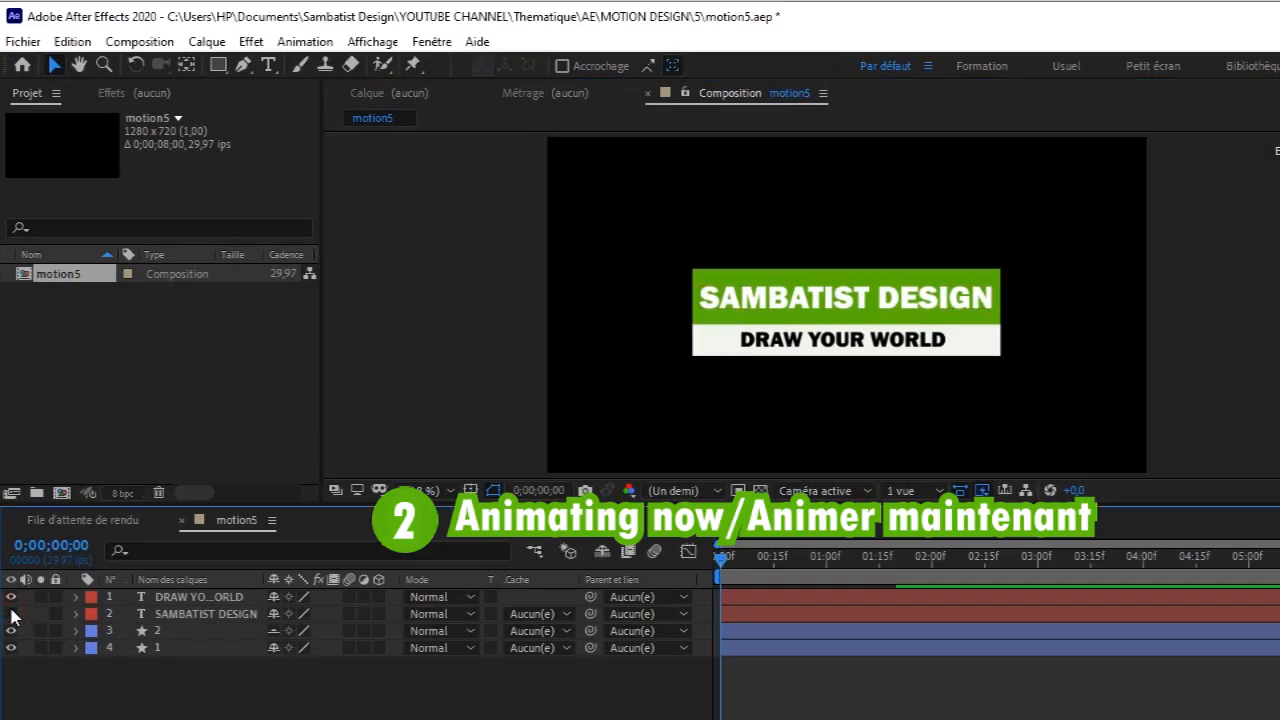
left_click(12, 597)
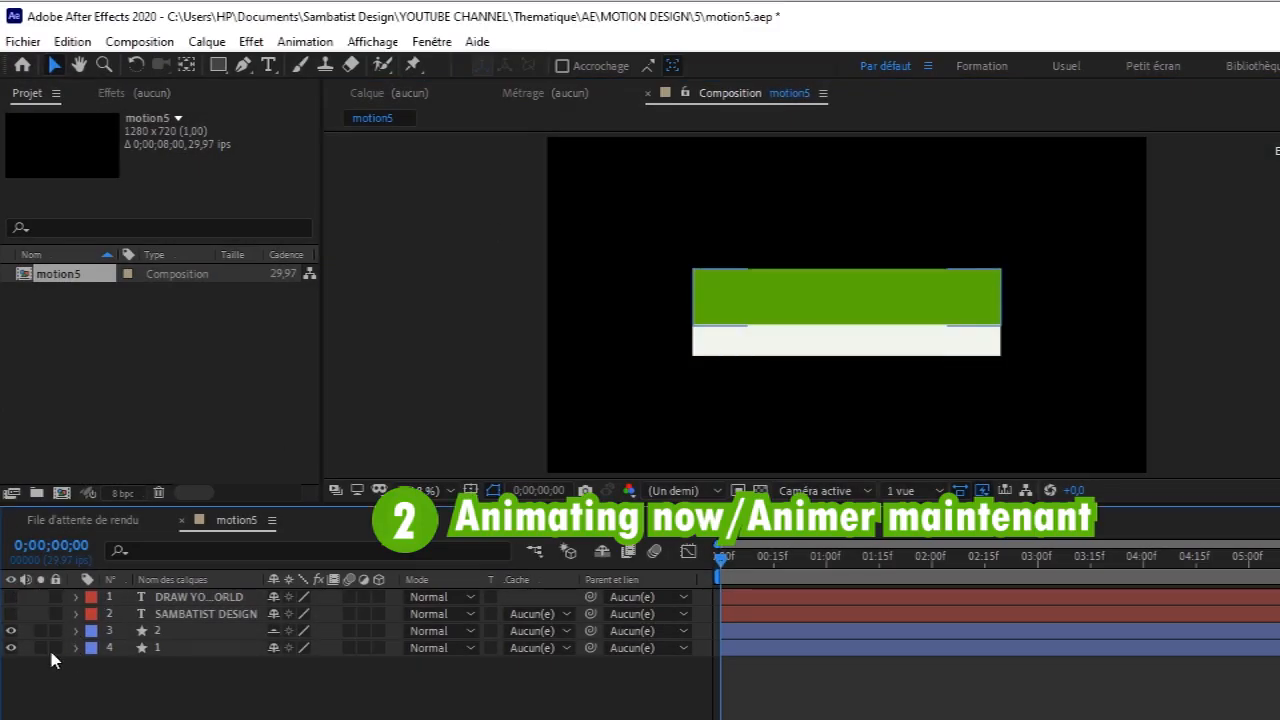
left_click(11, 648)
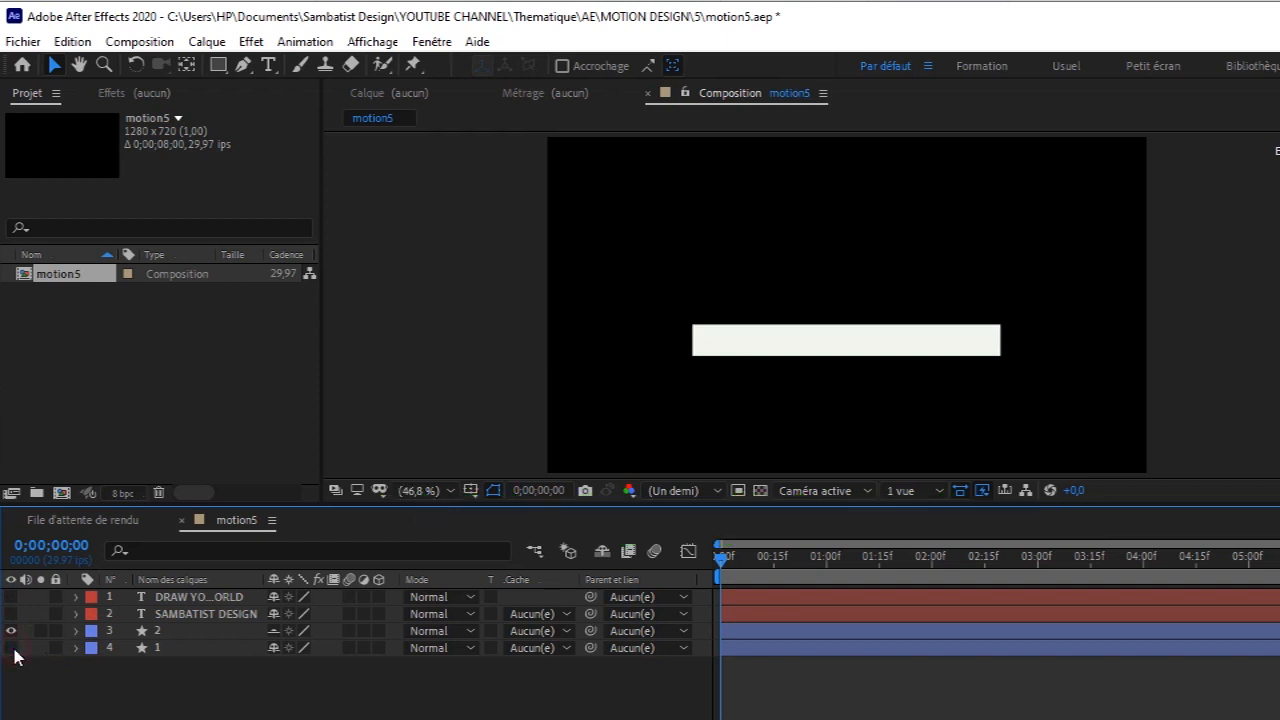
left_click(11, 631)
left_click(11, 648)
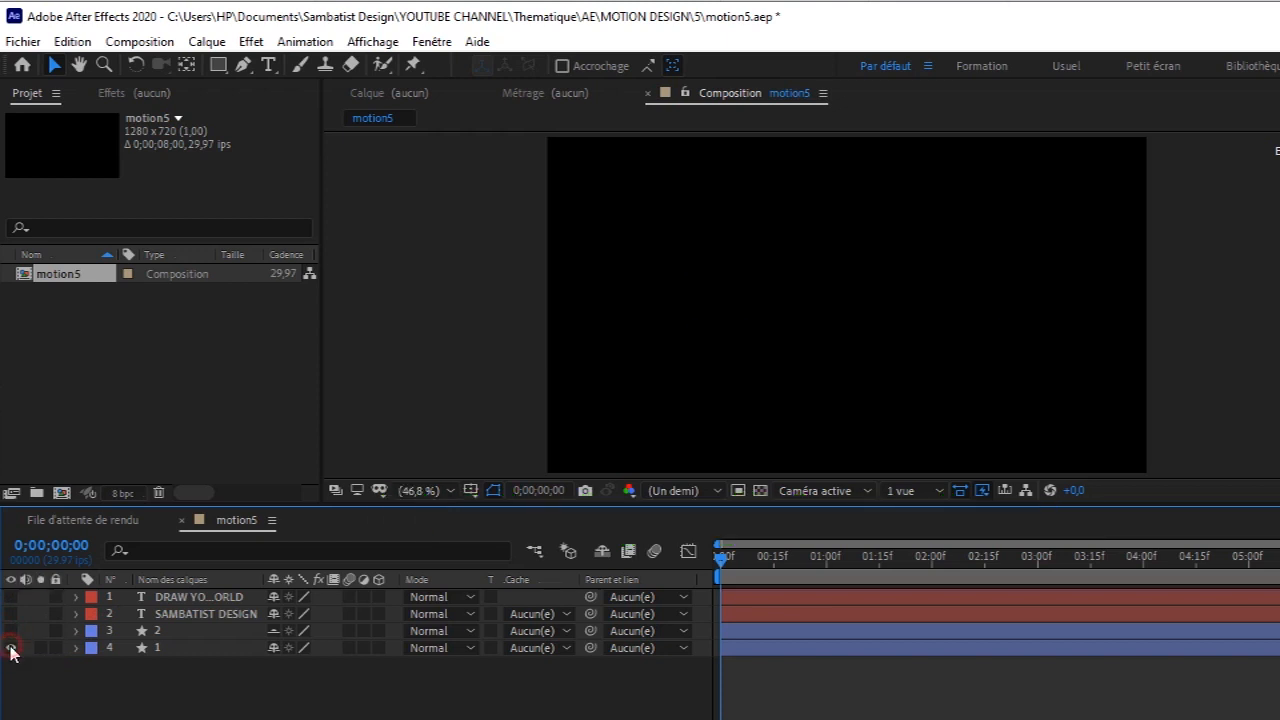
- Move the green bar's anchor point to the middle of its top edge
left_click(862, 306)
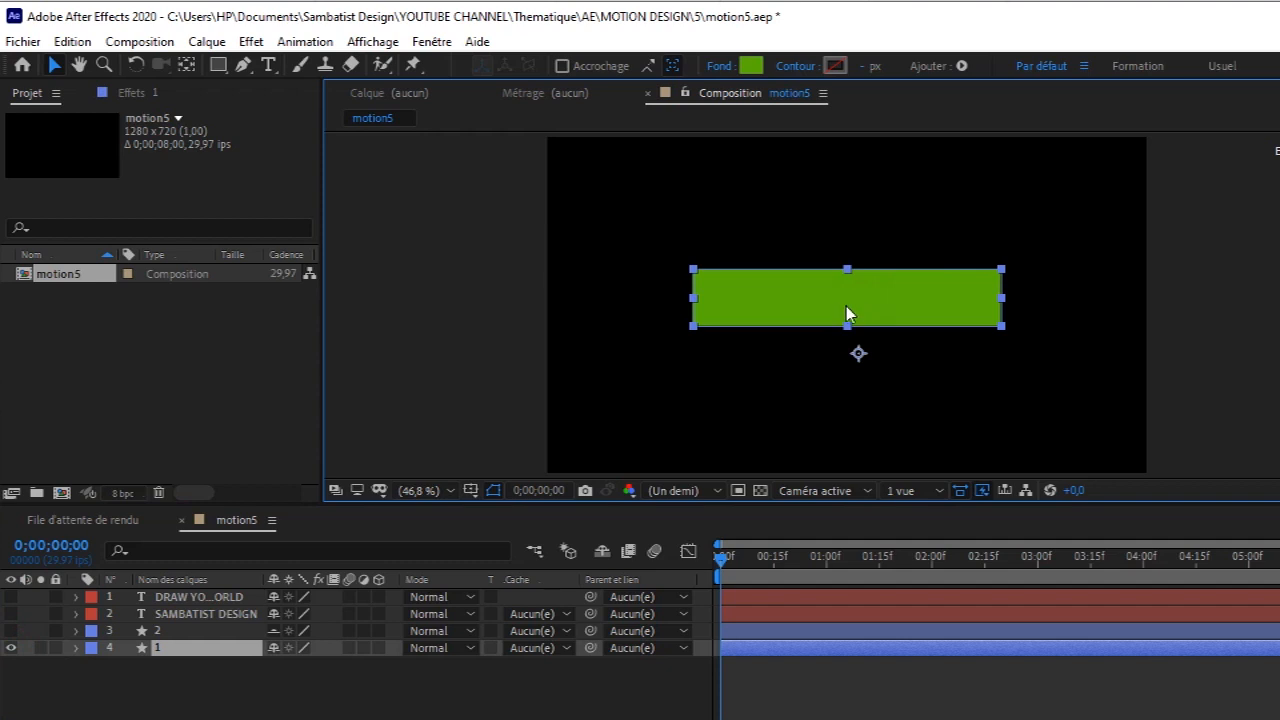
left_click(186, 65)
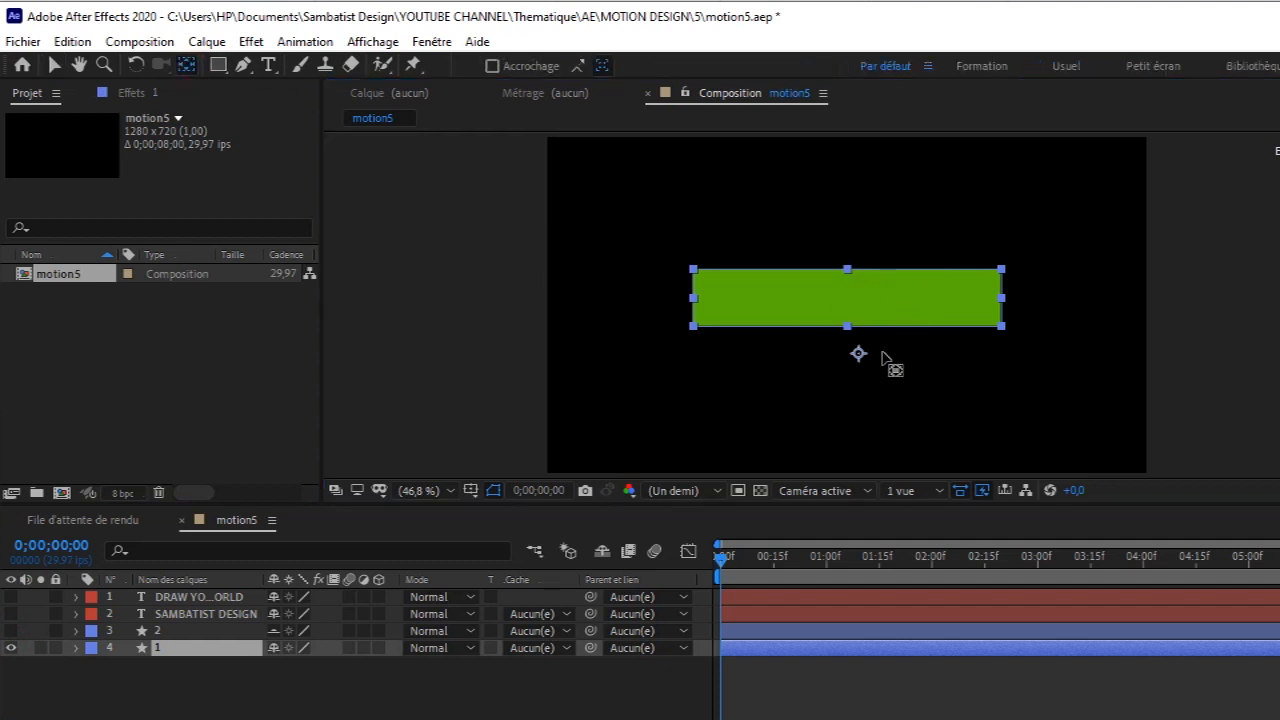
left_click_drag(857, 352, 849, 272)
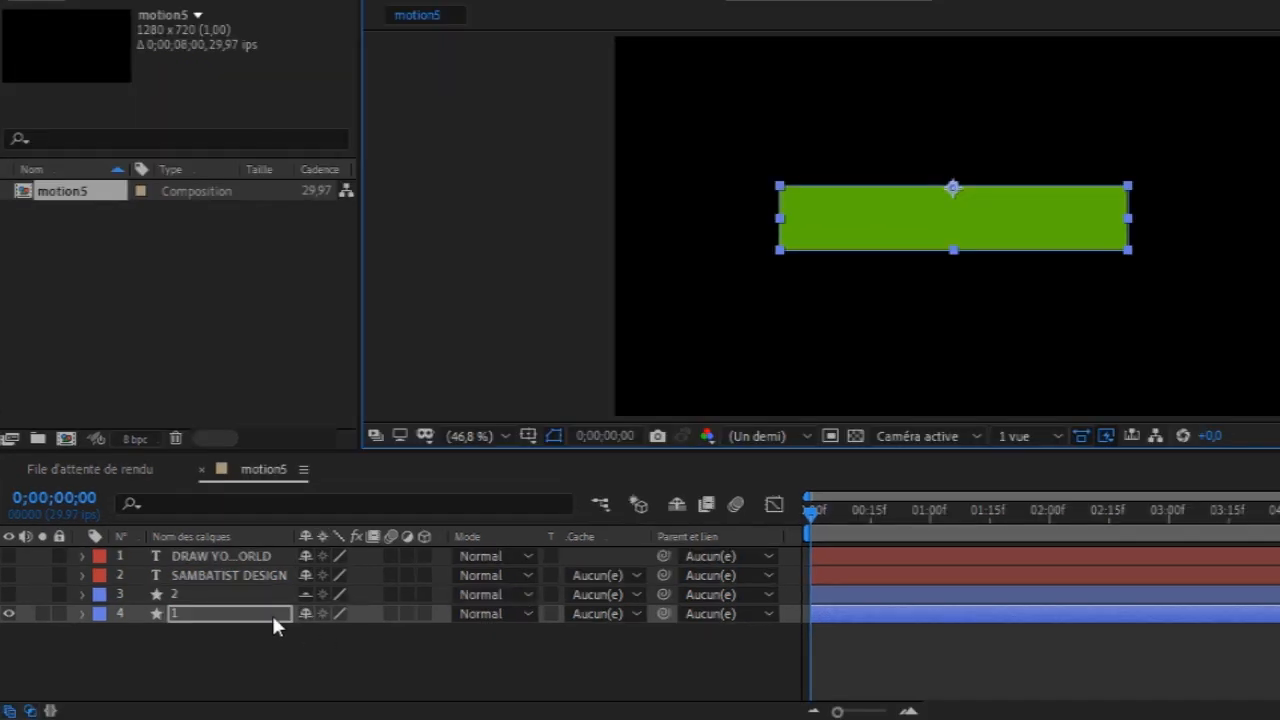
- Add a Scale keyframe at 100 % to layer 1 at 0;00;00;04
left_click(241, 647)
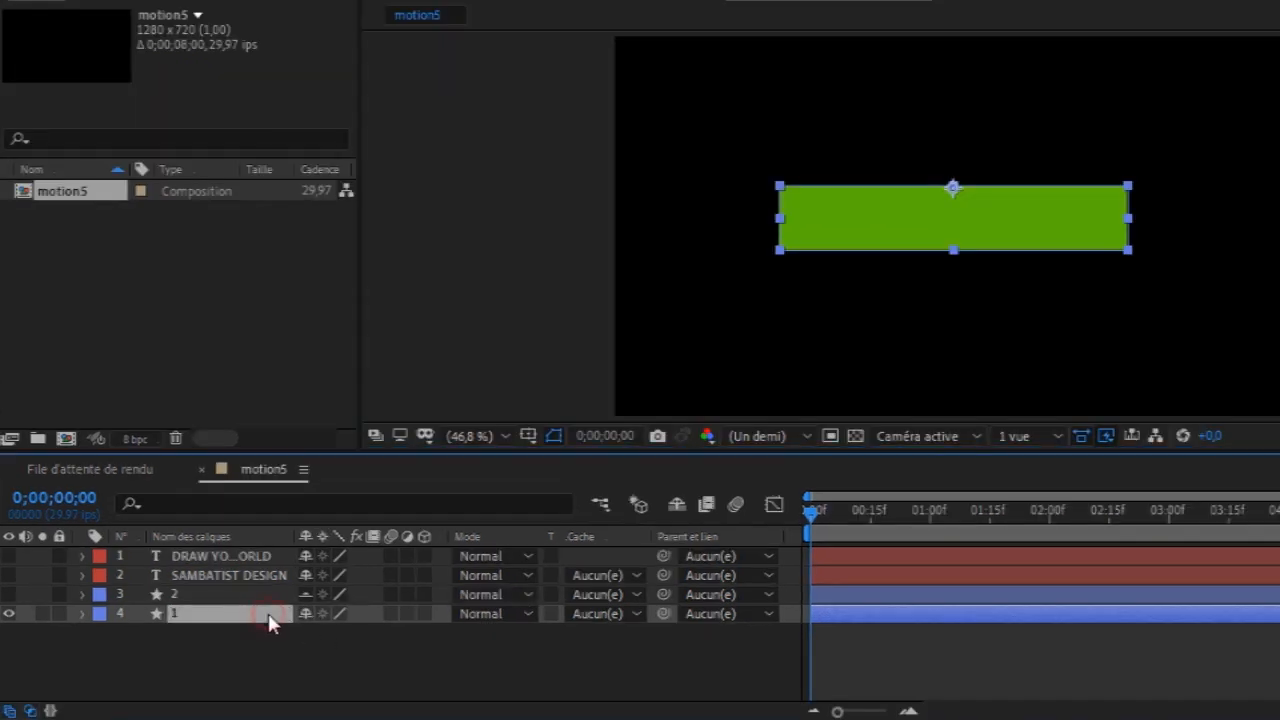
key("s")
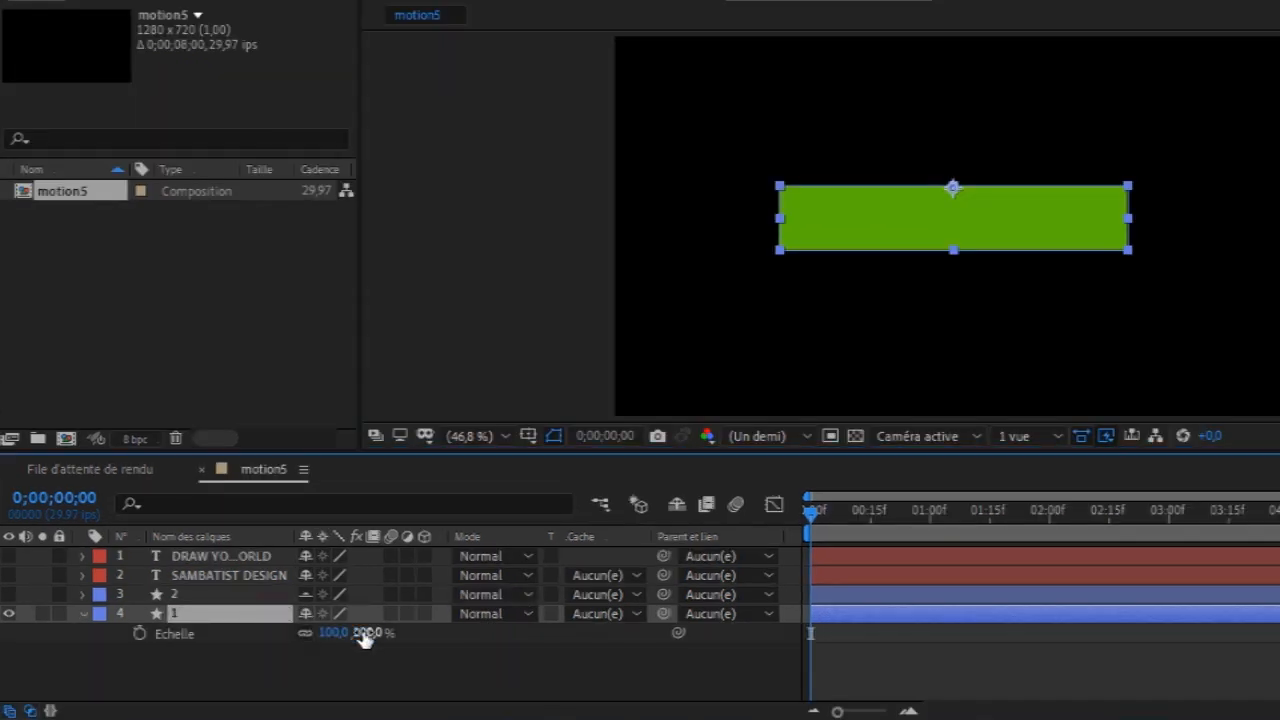
left_click_drag(810, 511, 827, 514)
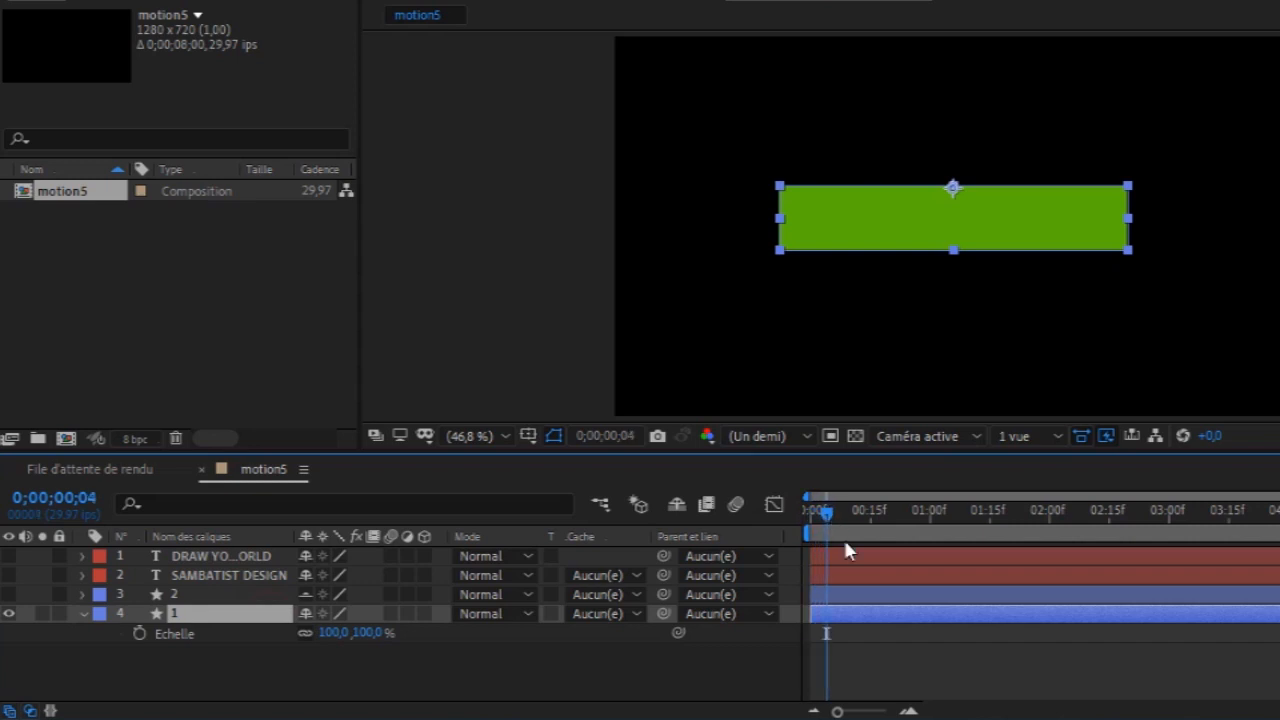
left_click_drag(820, 510, 790, 518)
key("Page_Down")
key("Page_Down")
key("Page_Down")
key("Page_Down")
left_click(140, 634)
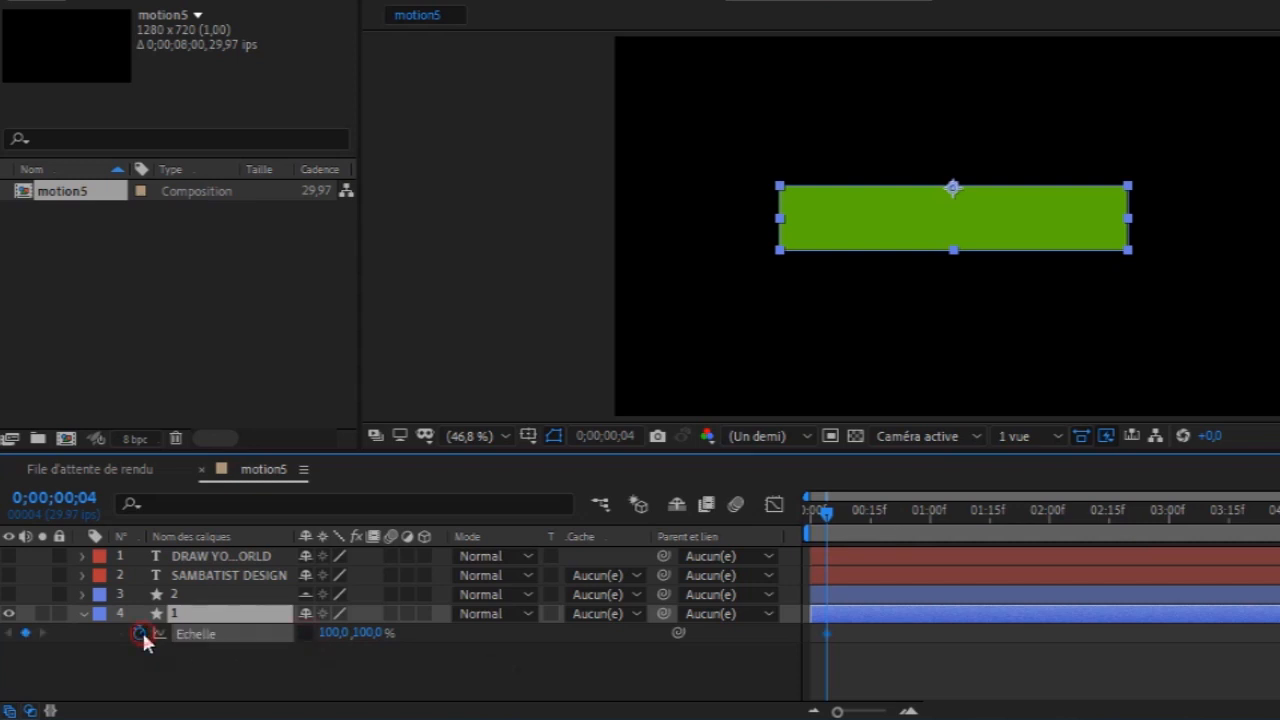
key("Return")
- Set layer 1's vertical scale to 0 % at 0;00;00;00, with its width kept at 100 %
left_click_drag(830, 511, 798, 530)
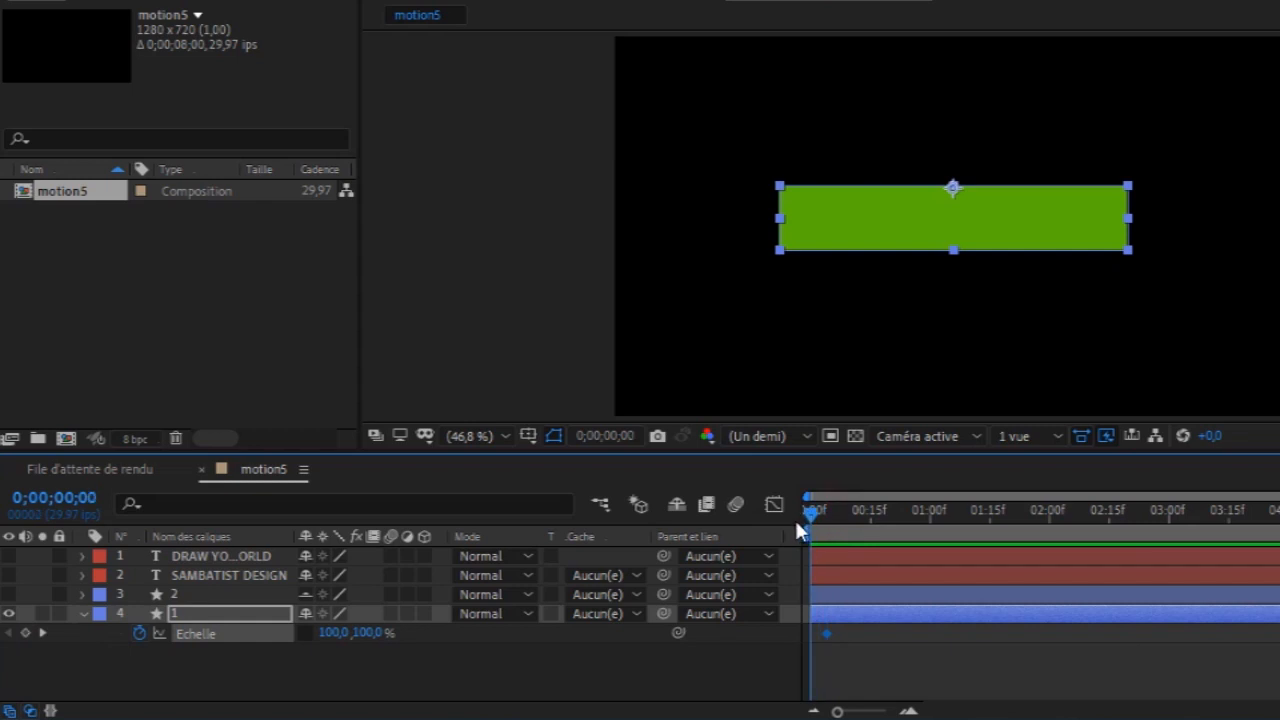
left_click_drag(796, 522, 830, 526)
mouse_move(829, 633)
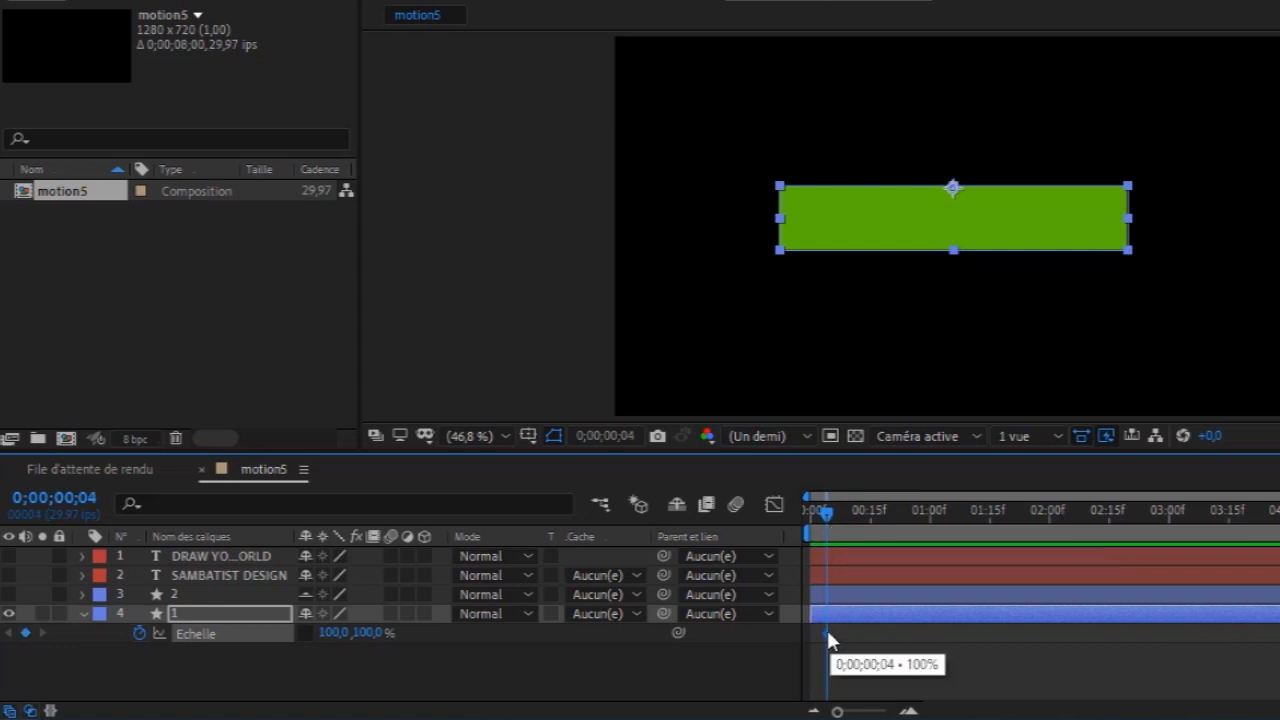
left_click(804, 517)
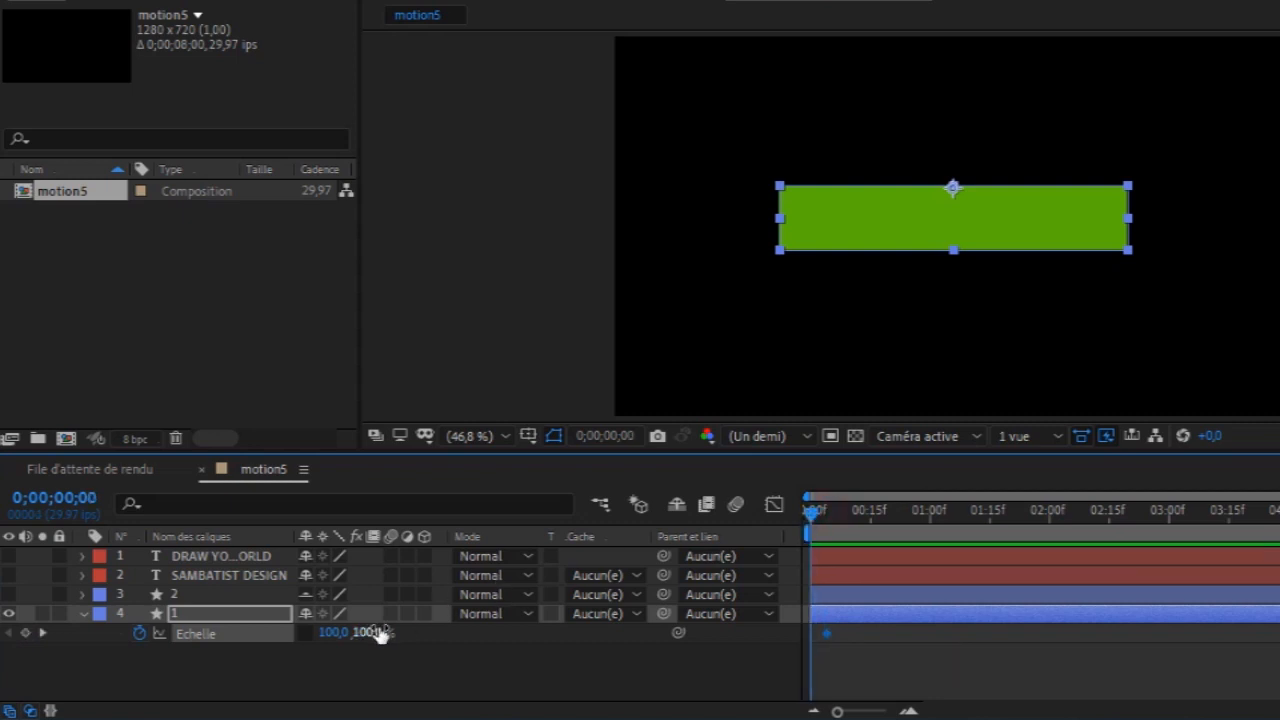
left_click_drag(370, 632, 257, 629)
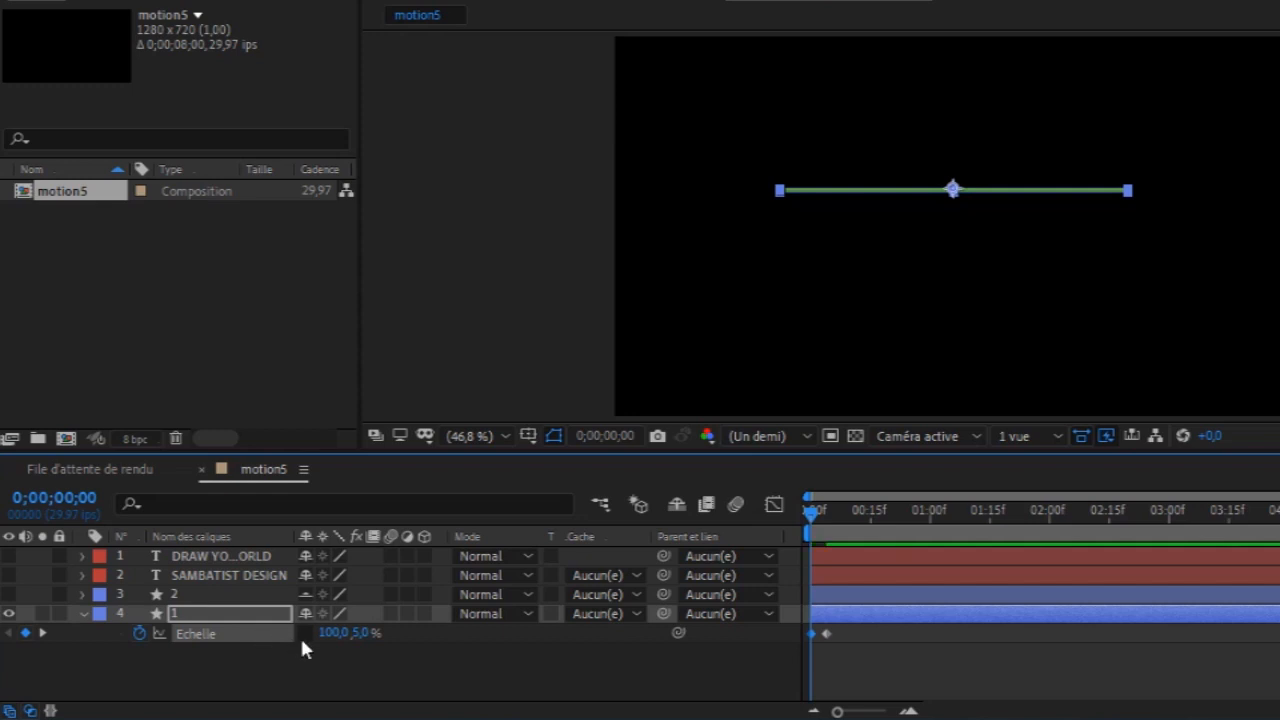
left_click(358, 633)
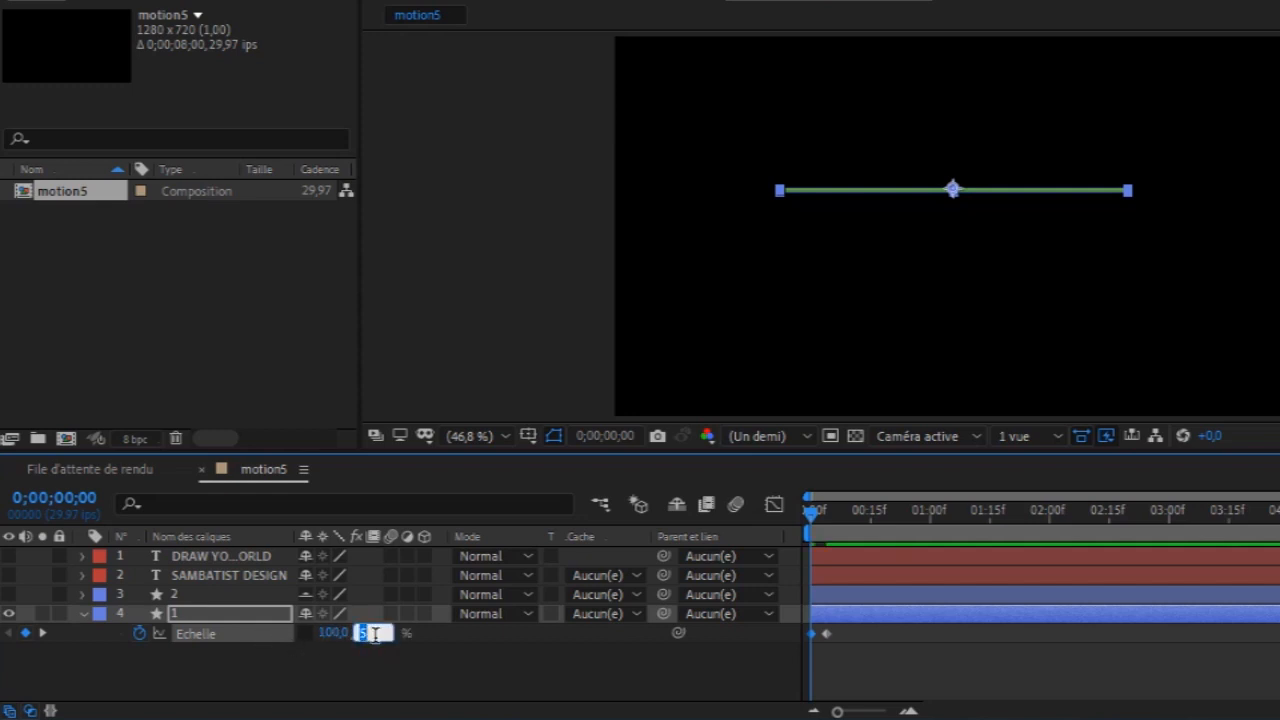
type("0")
key("Return")
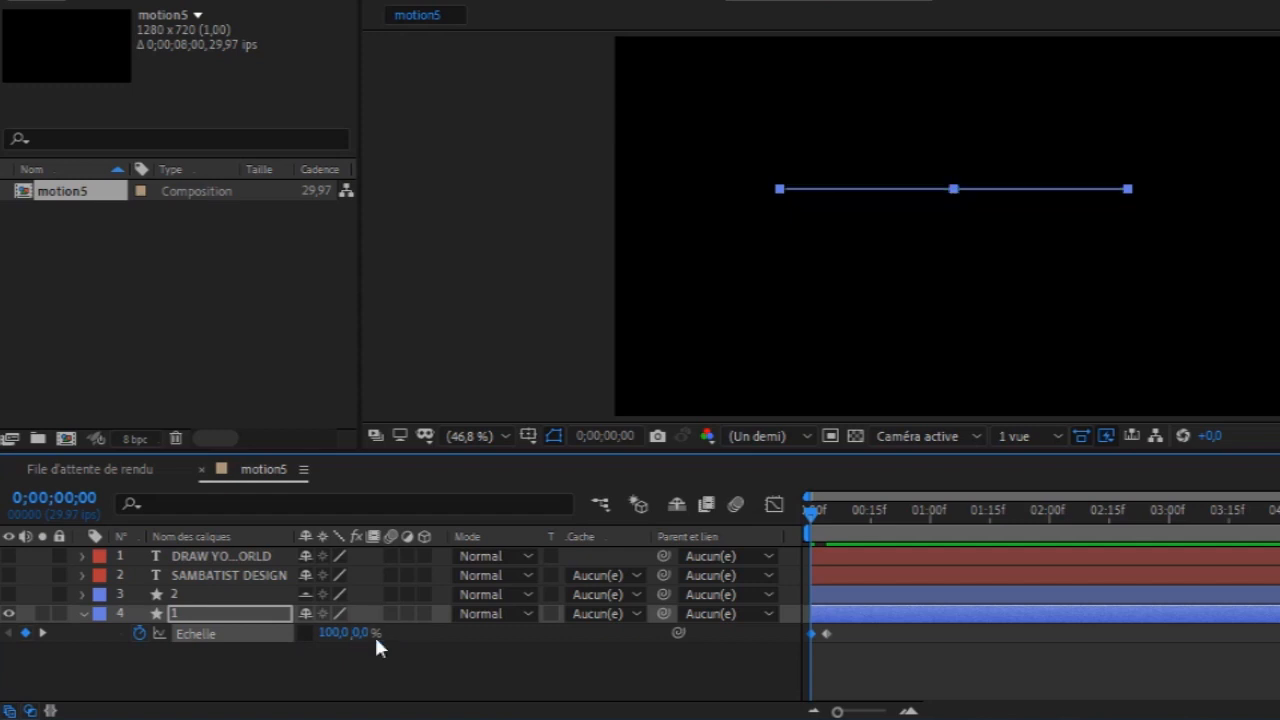
- Move layer 1's 100 % Scale keyframe to about frame 10 and insert a 10 % height keyframe at about frame 5
left_click(829, 636)
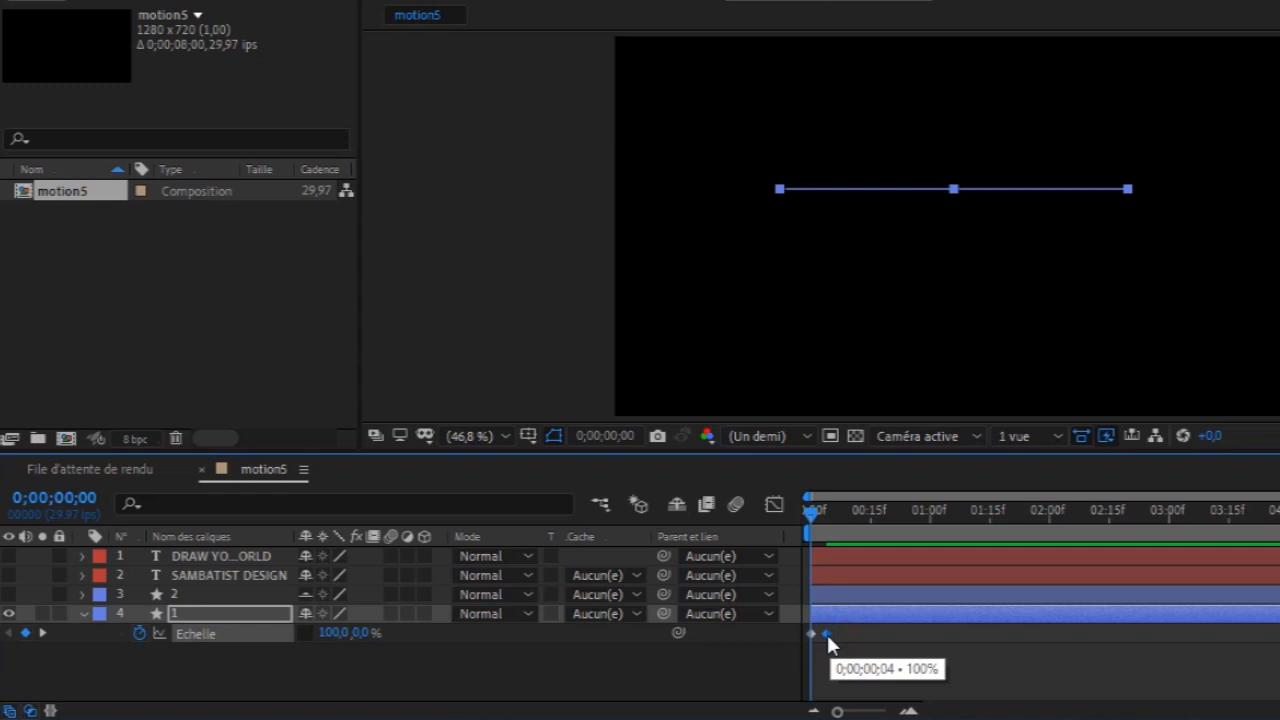
left_click_drag(829, 636, 851, 634)
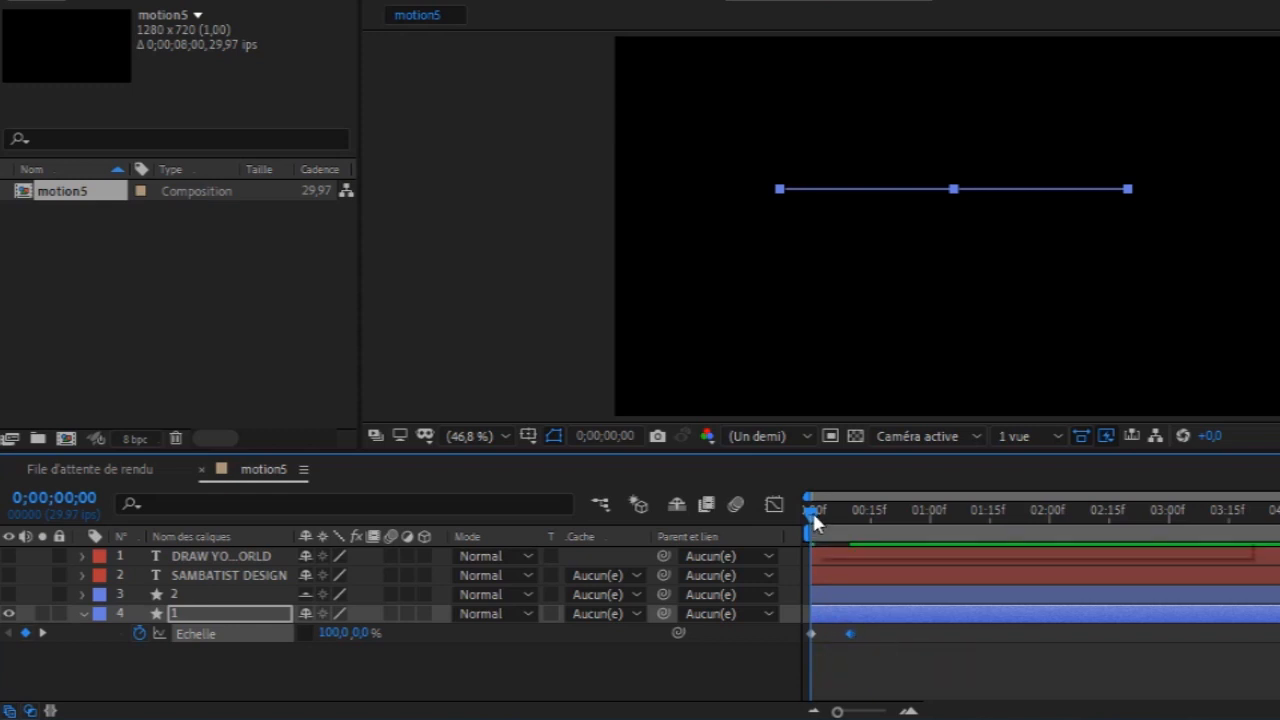
left_click_drag(814, 511, 814, 518)
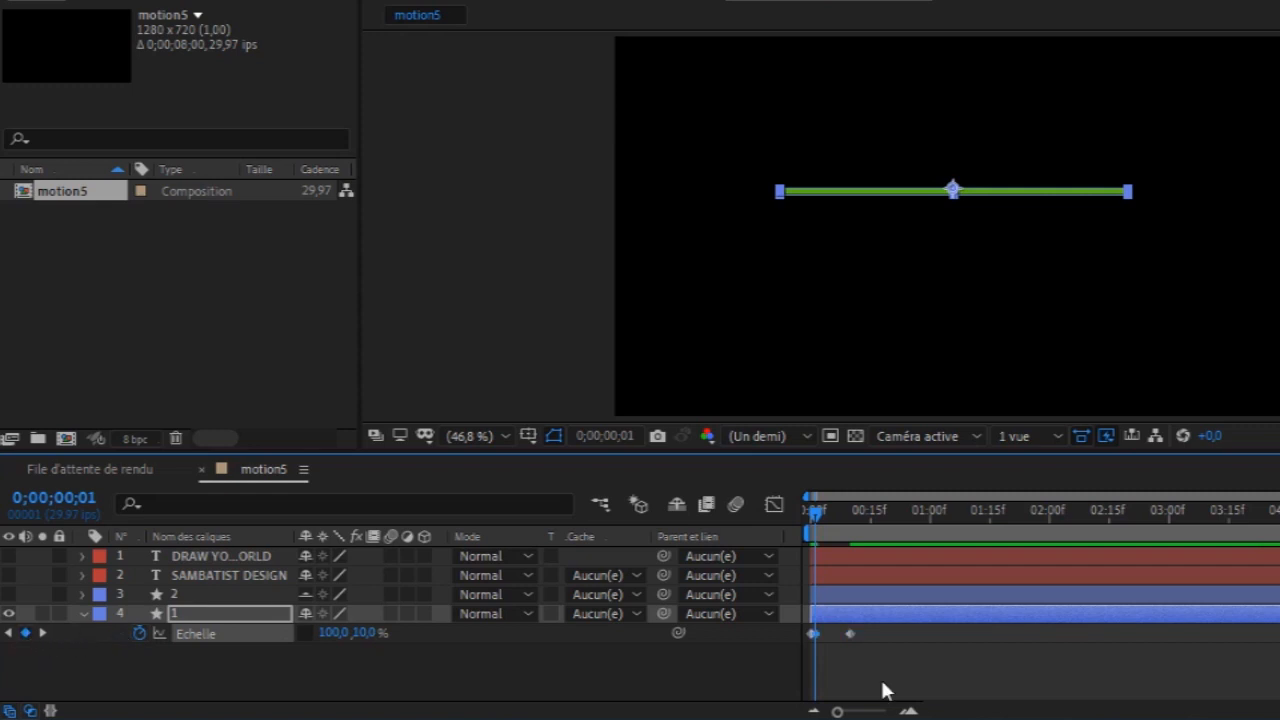
left_click_drag(819, 633, 832, 634)
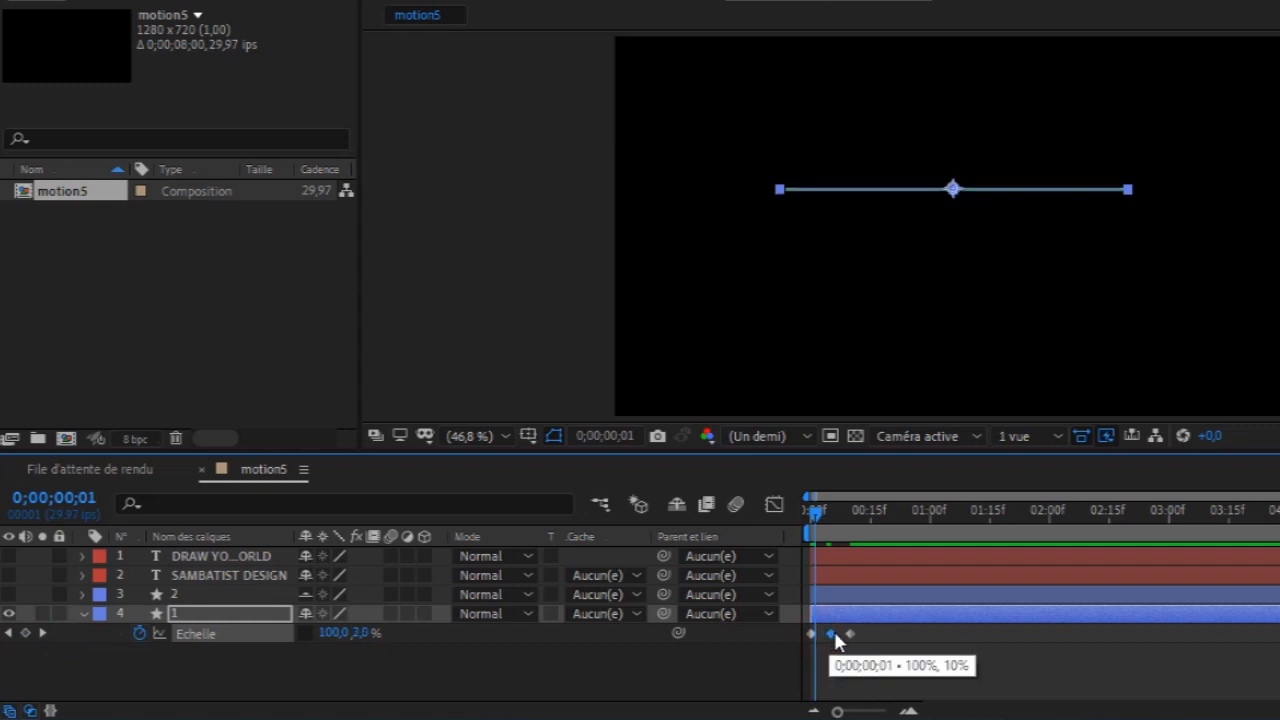
left_click(818, 511)
mouse_move(818, 511)
left_mouse_down()
mouse_move(860, 514)
mouse_move(809, 517)
left_mouse_up()
- Retime layer 1's last Scale keyframe to about 0;00;00;15 and check its scale values
left_click_drag(855, 633, 909, 632)
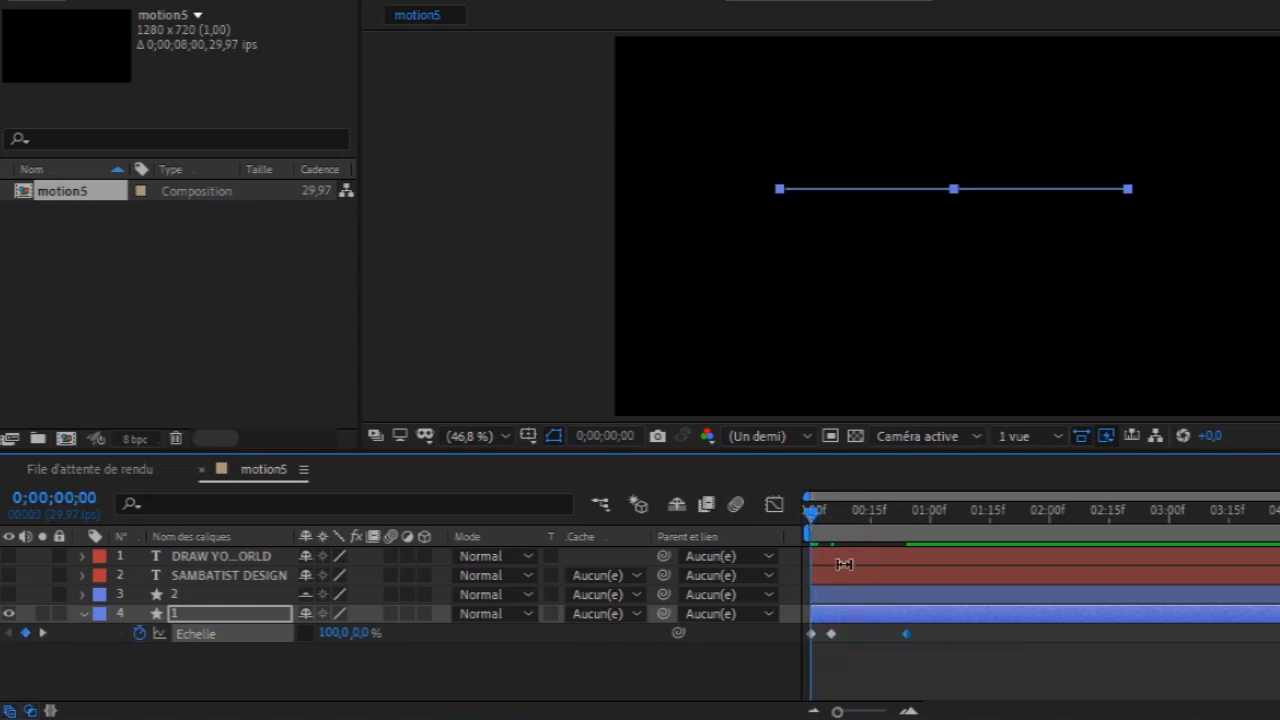
left_click(833, 634)
left_click_drag(845, 633, 860, 580)
left_click_drag(824, 512, 799, 535)
left_click_drag(914, 630, 838, 637)
left_click(869, 635)
left_click(887, 634)
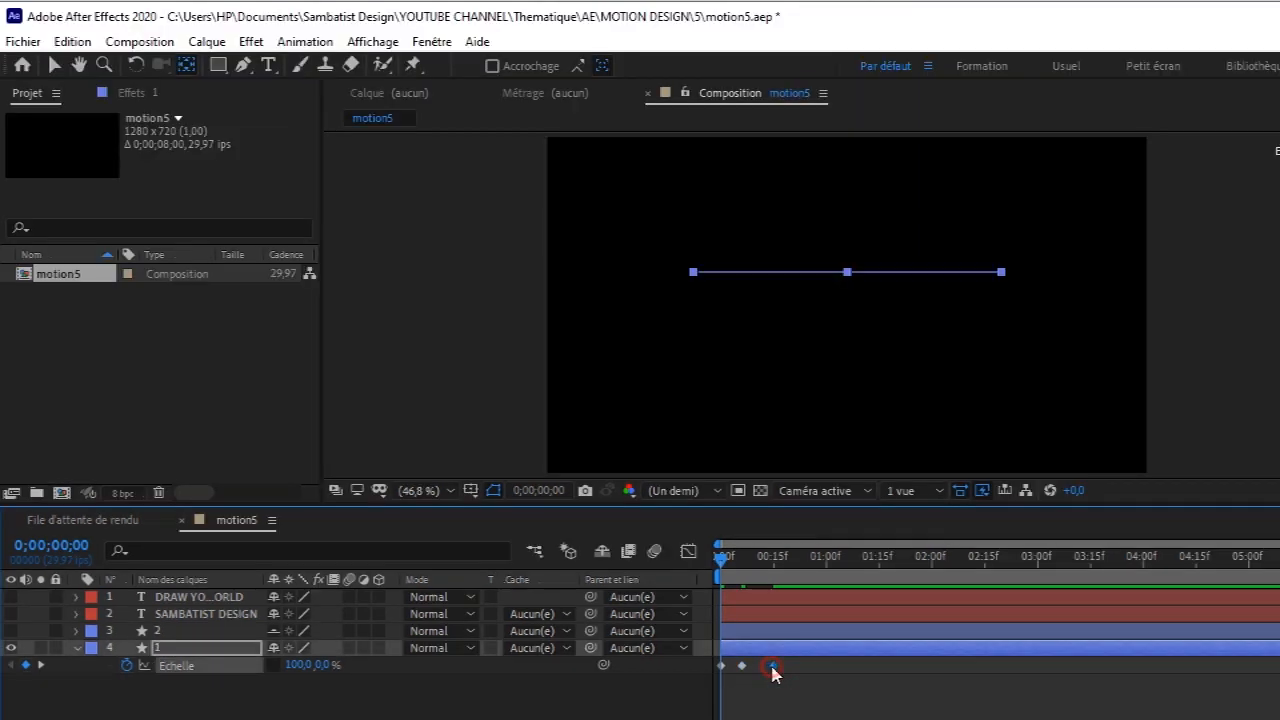
double_click(772, 666)
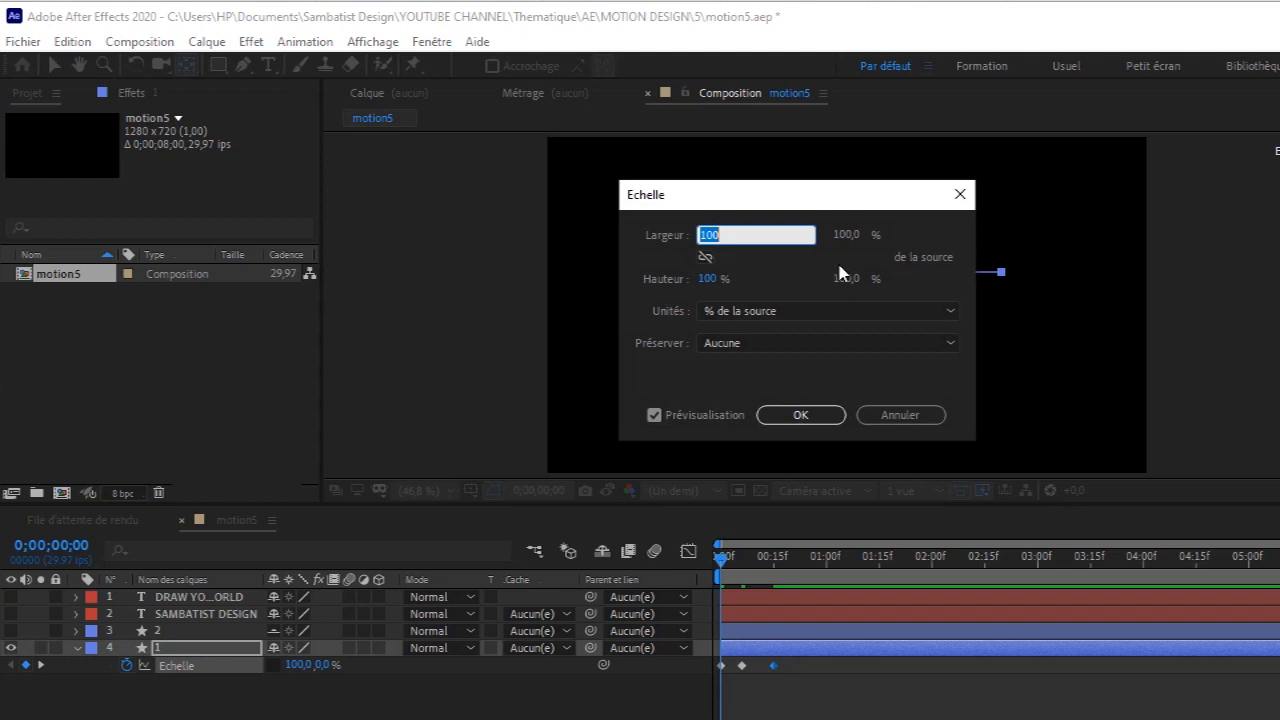
left_click(894, 414)
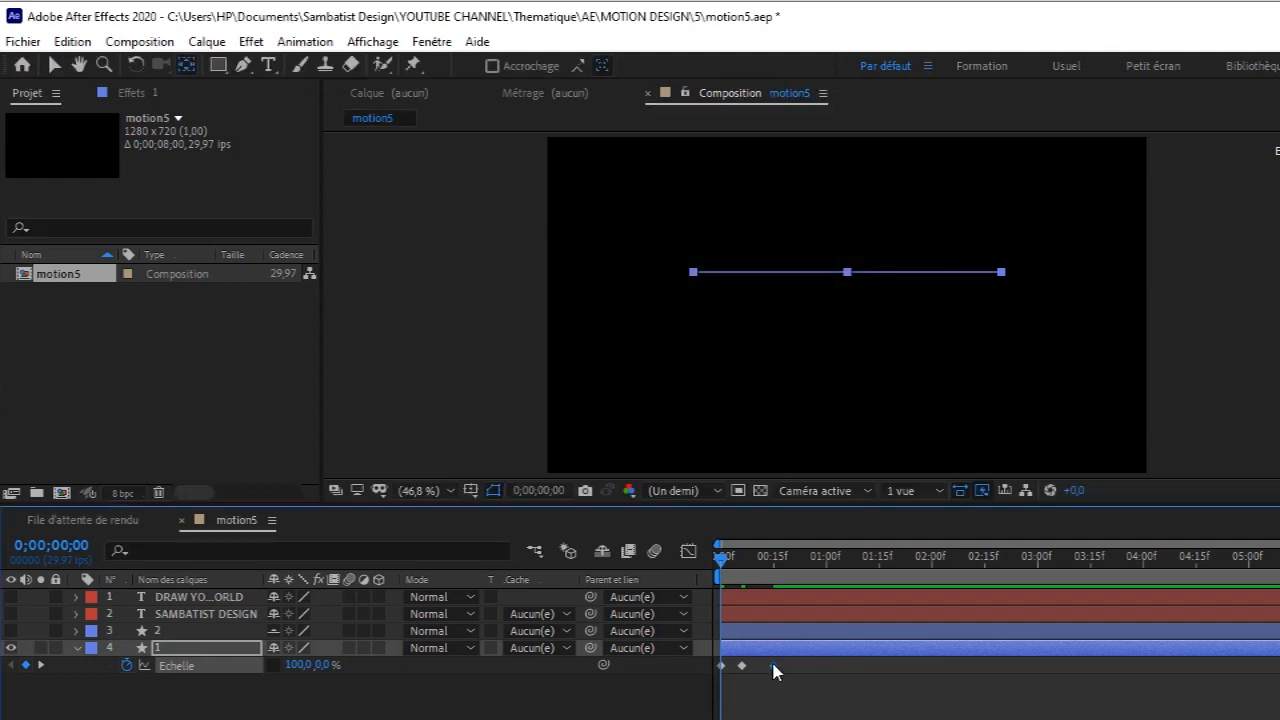
- Play back the green bar's scale animation from the start of the composition
mouse_move(776, 672)
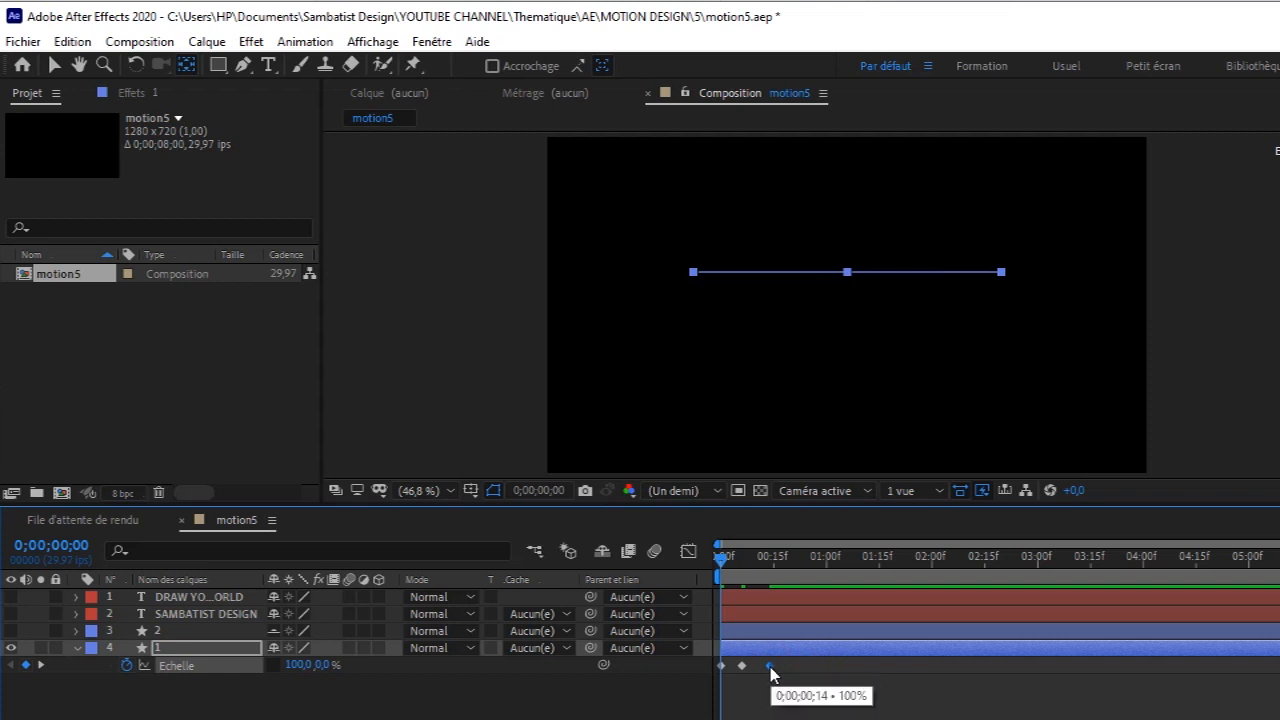
left_click_drag(722, 561, 684, 572)
key("space")
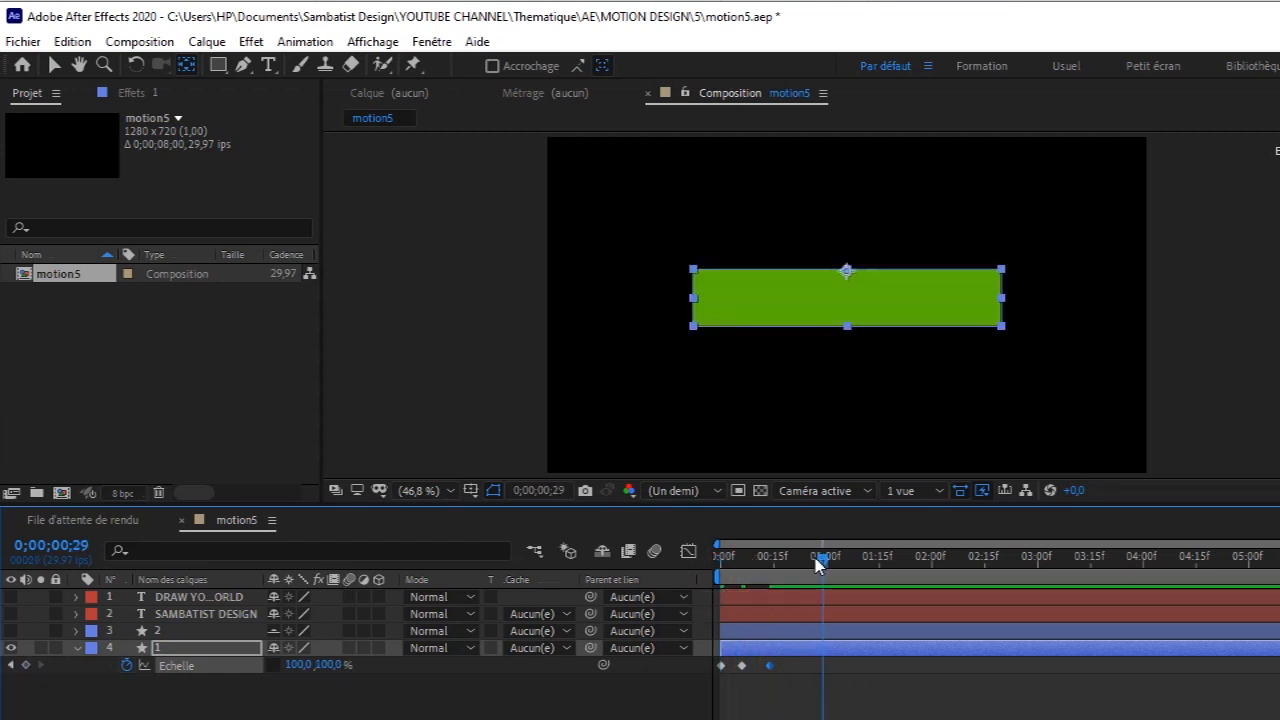
left_click_drag(823, 560, 660, 580)
key("space")
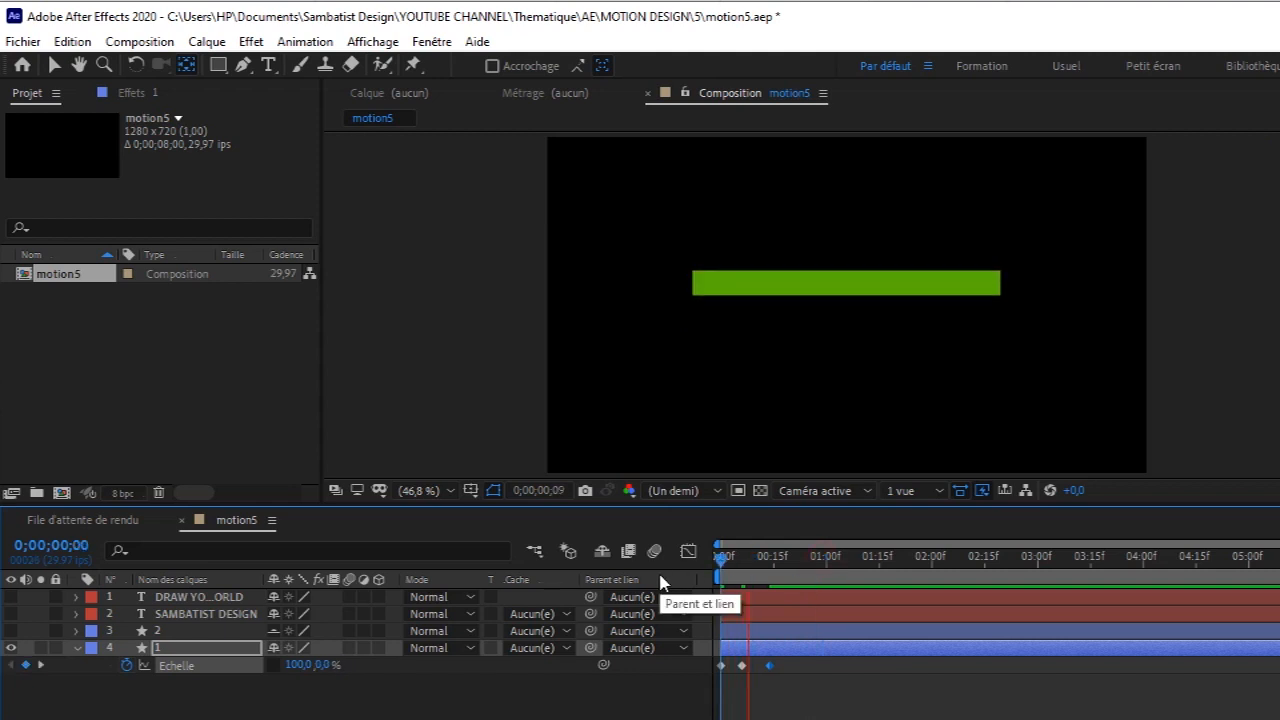
key("space")
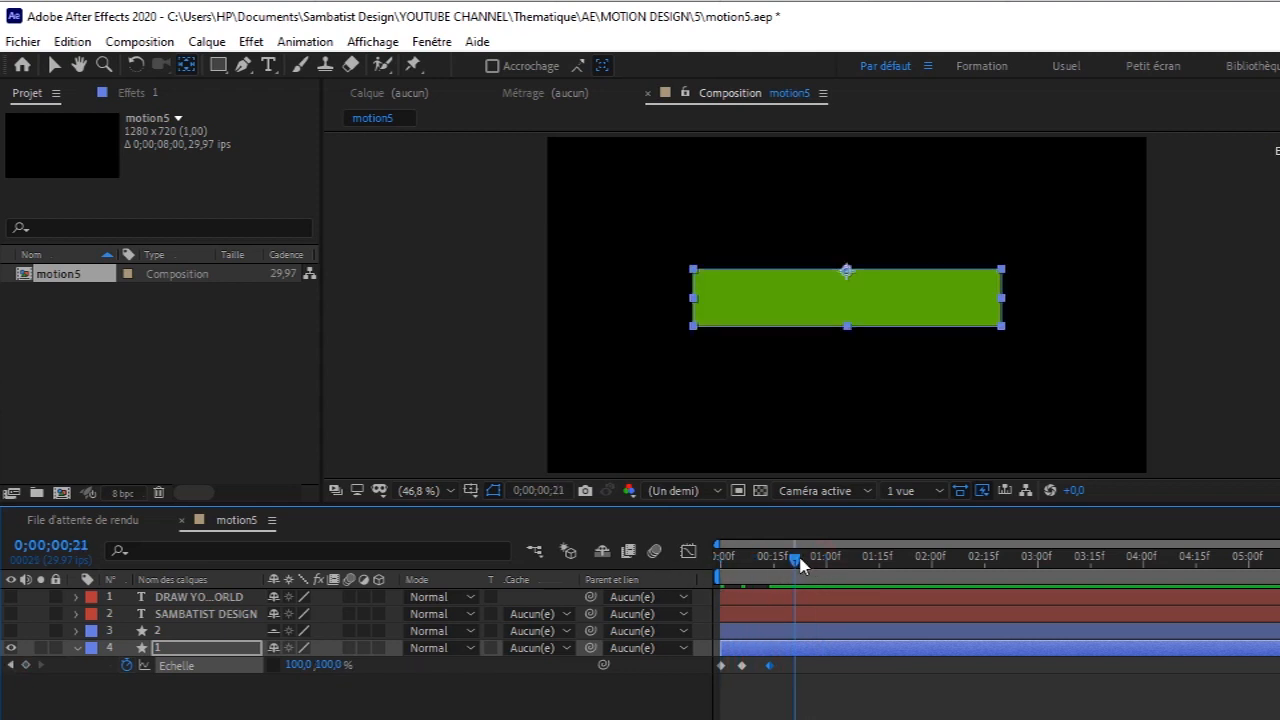
- Move layer 1's last Scale keyframe slightly earlier, to 0;00;00;13, and preview the bar's animation from the start
mouse_move(744, 668)
left_click(771, 668)
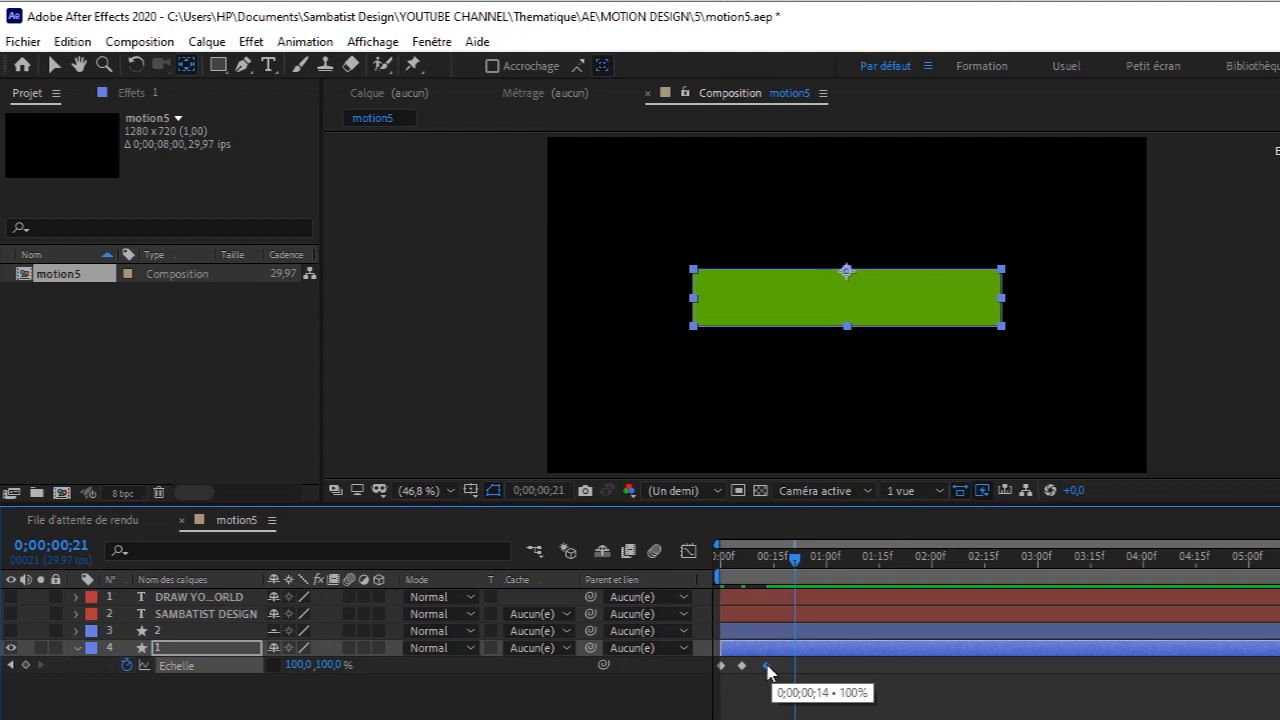
key("Home")
key("space")
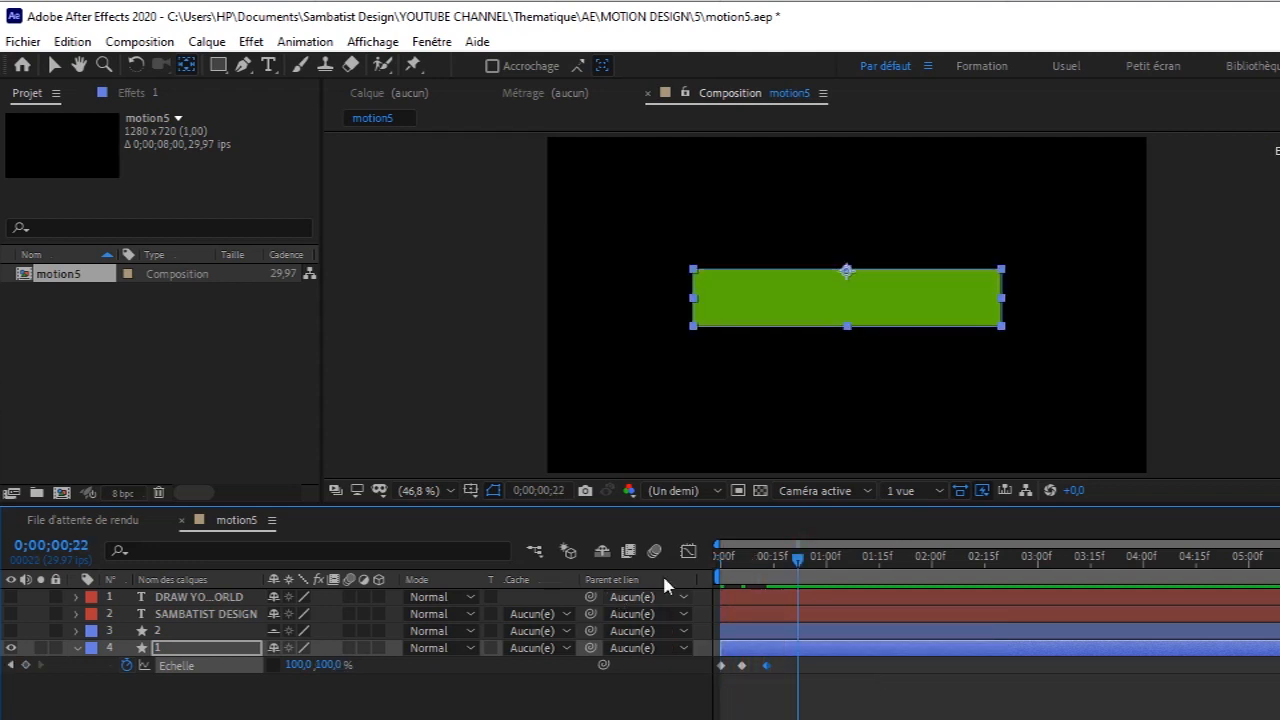
key("Home")
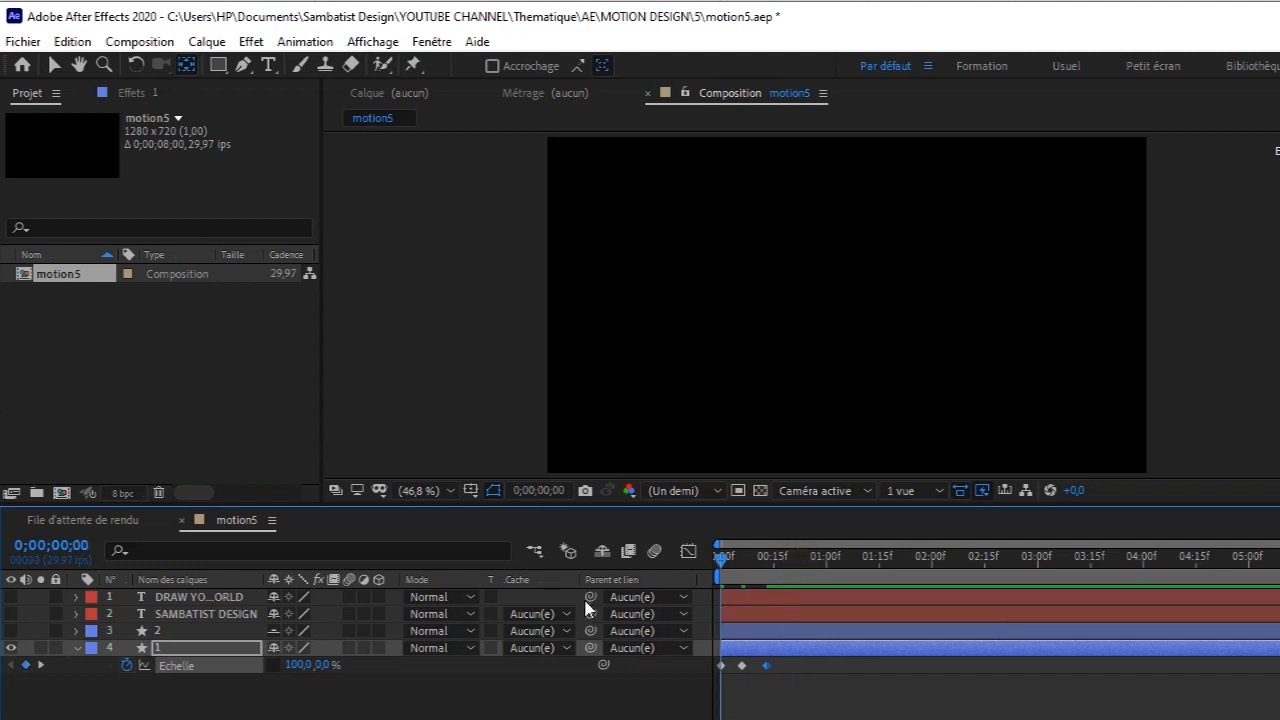
key("space")
key("space")
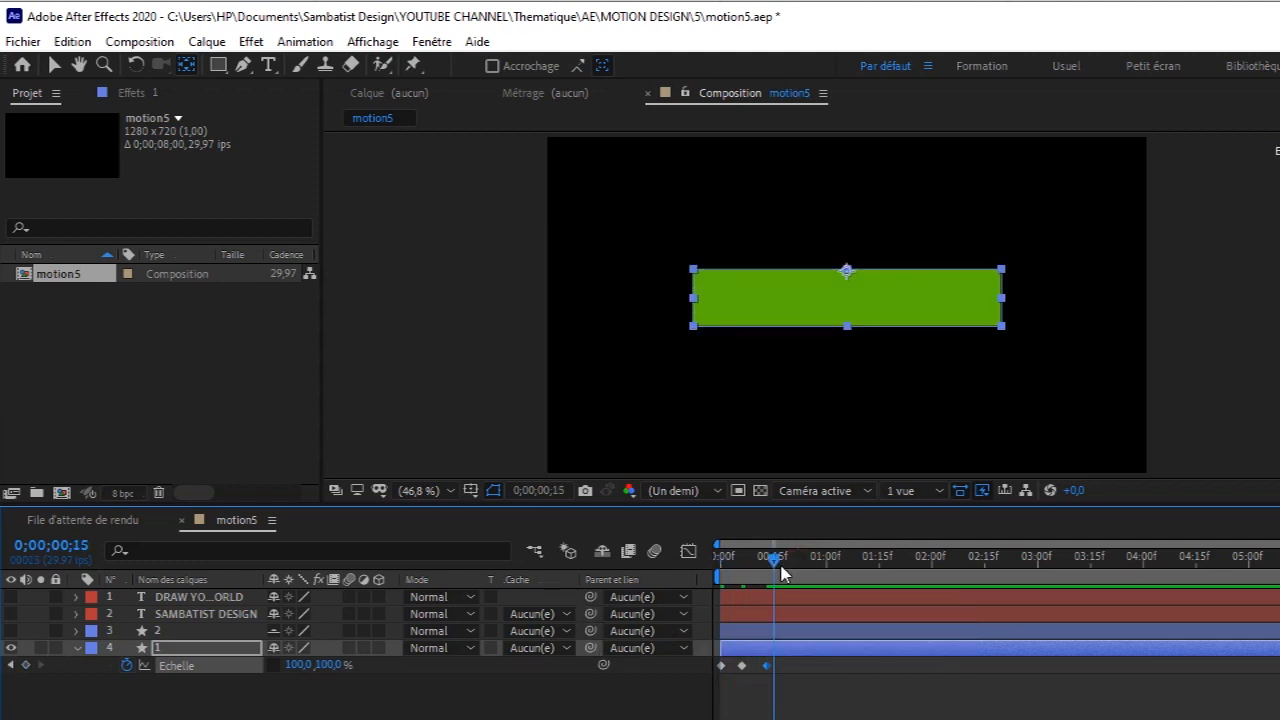
- Show the SAMBATIST DESIGN text layer at 0;00;00;06 and activate the Pen tool with that layer selected
left_click_drag(778, 568, 742, 570)
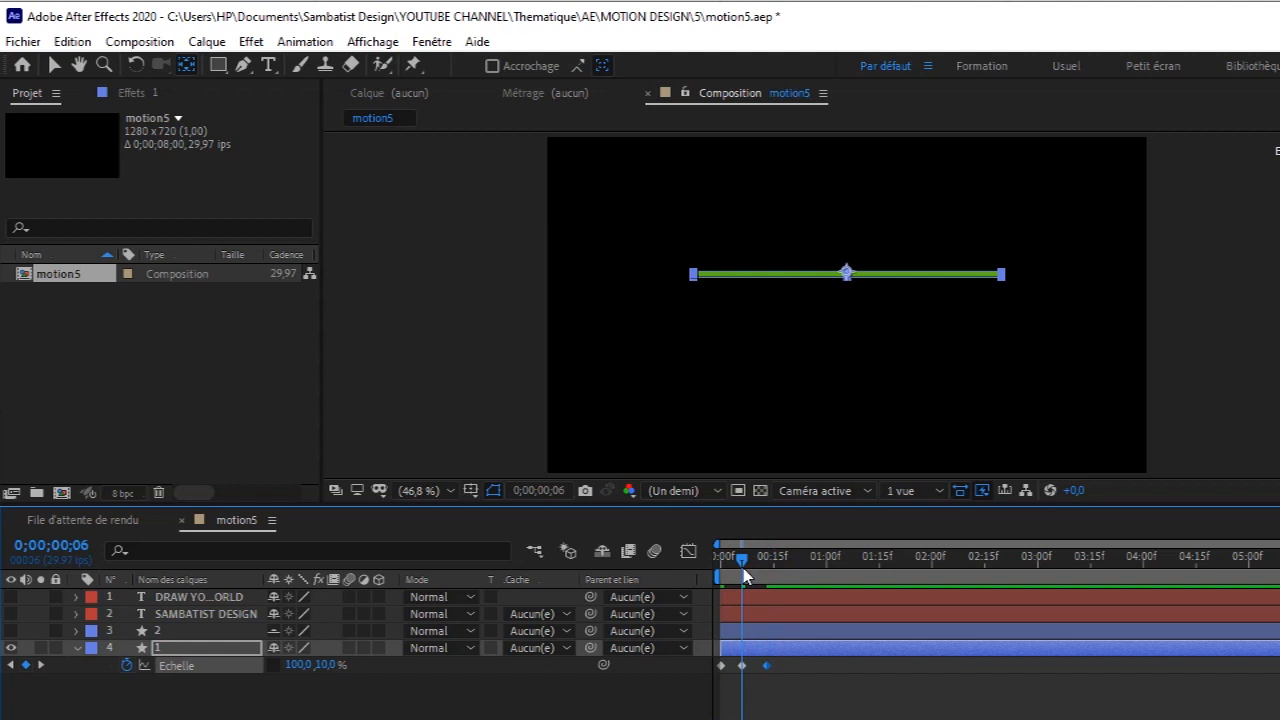
left_click(11, 614)
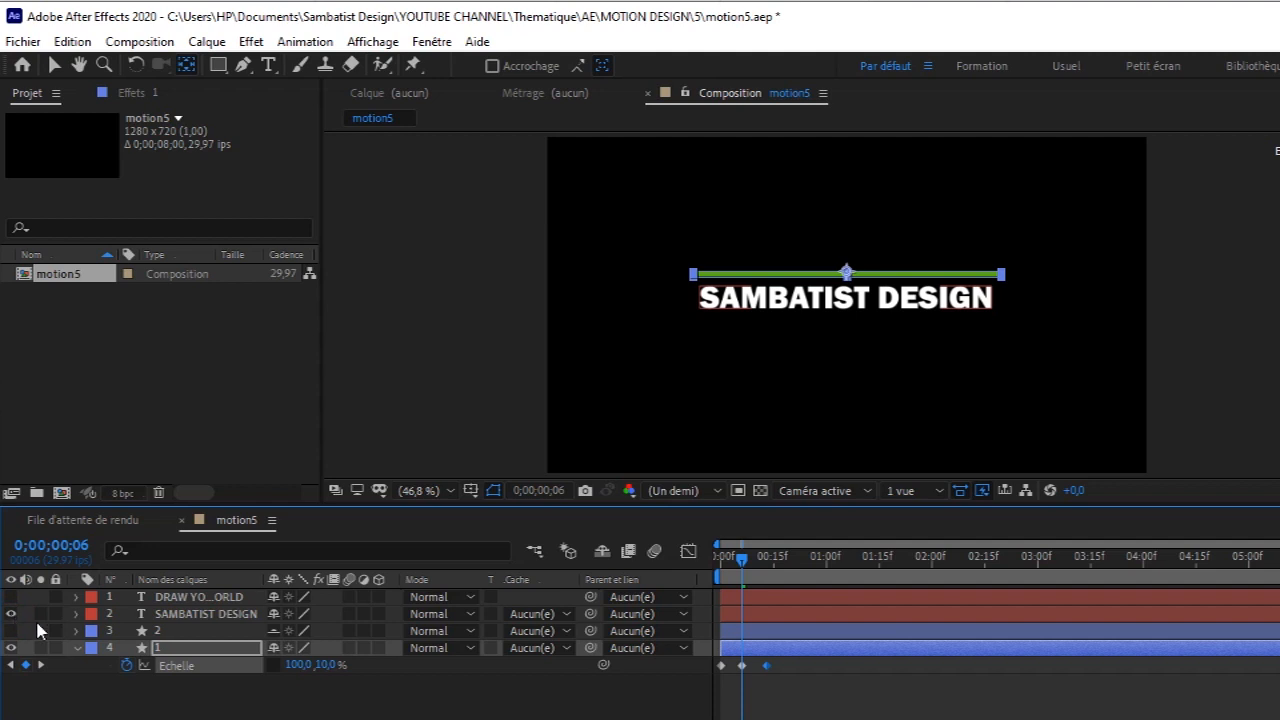
left_click(195, 614)
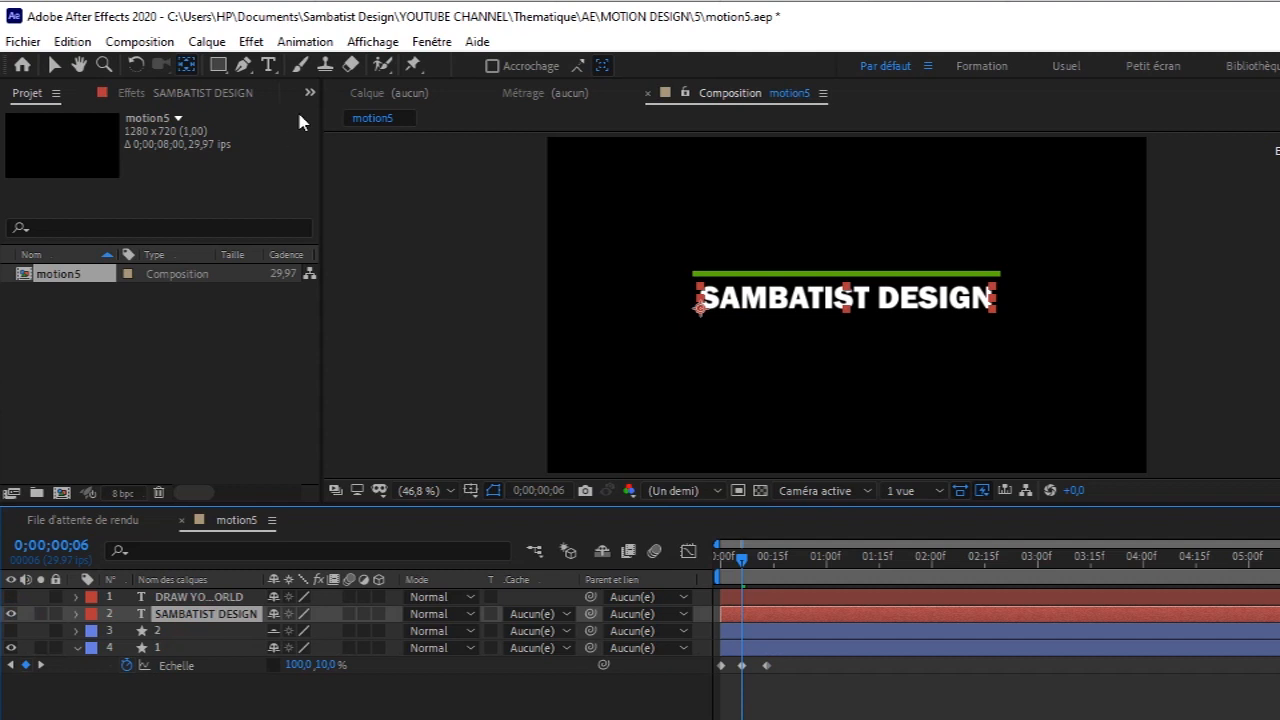
left_click(245, 64)
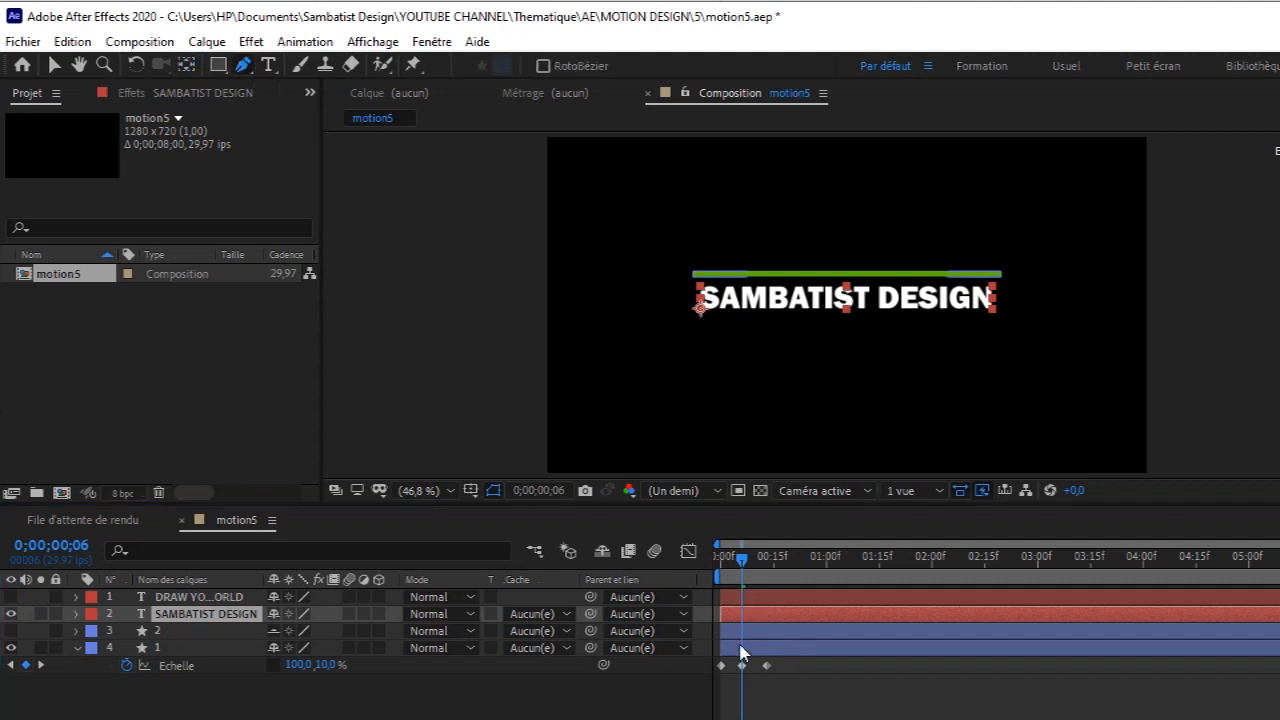
left_click(742, 666)
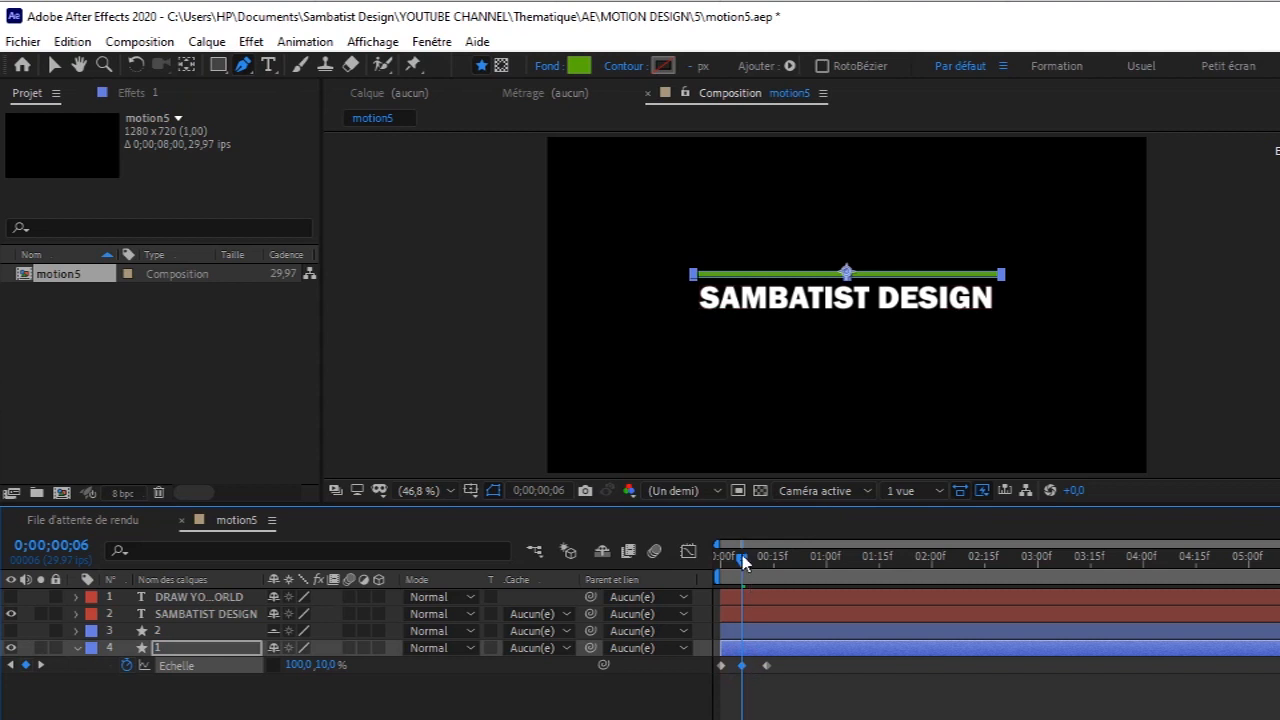
mouse_move(742, 560)
left_mouse_down()
mouse_move(766, 562)
mouse_move(738, 564)
mouse_move(753, 575)
left_mouse_up()
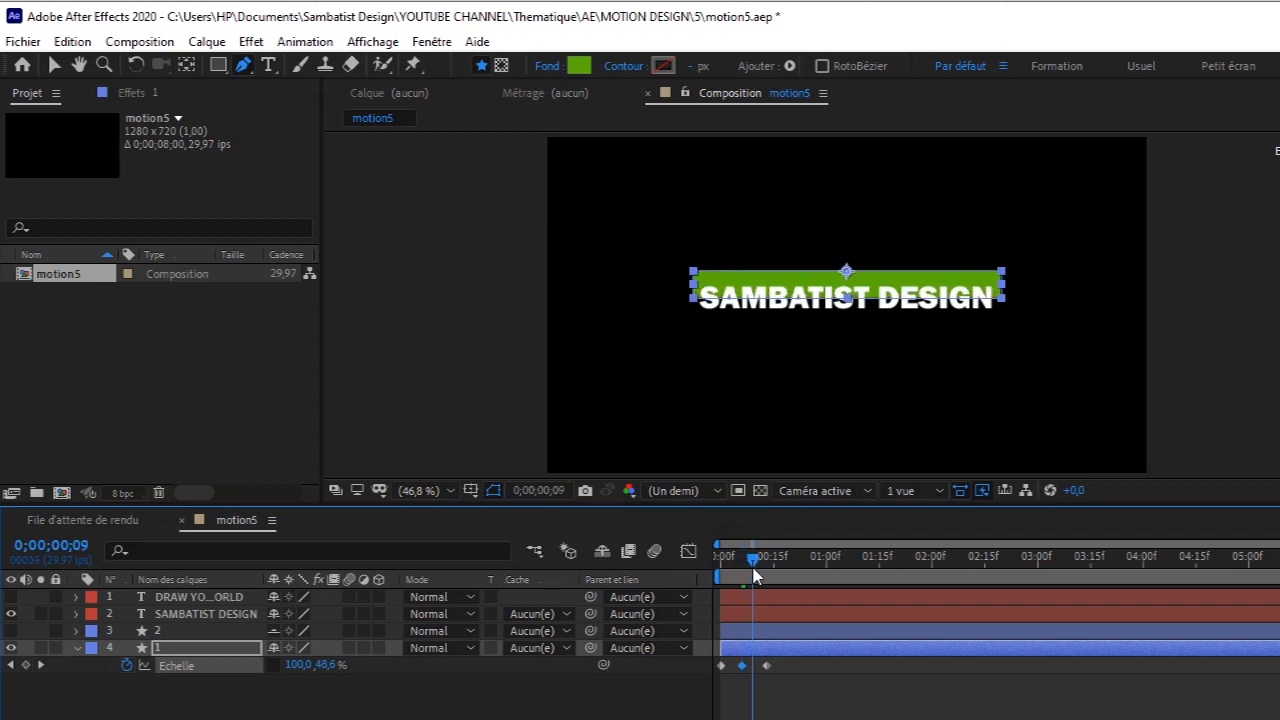
left_click(25, 665)
mouse_move(754, 560)
left_mouse_down()
mouse_move(740, 563)
mouse_move(765, 569)
mouse_move(746, 569)
left_mouse_up()
left_click(755, 675)
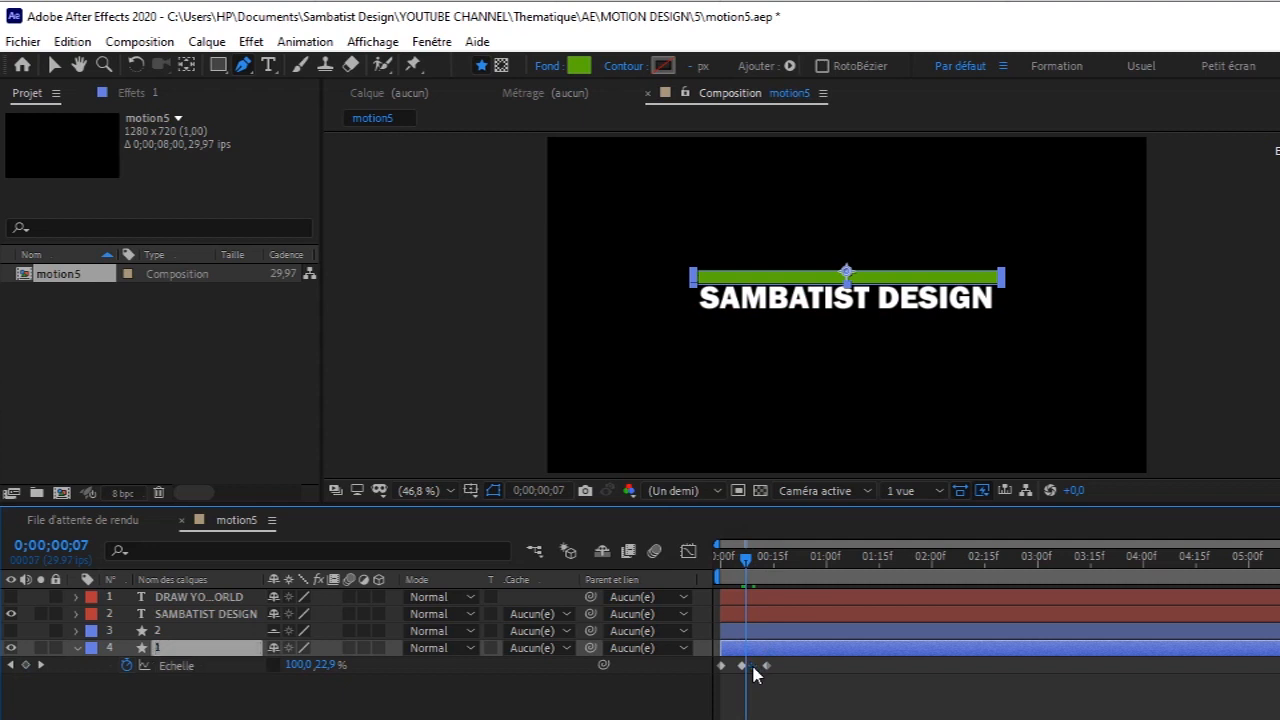
left_click_drag(750, 570, 745, 569)
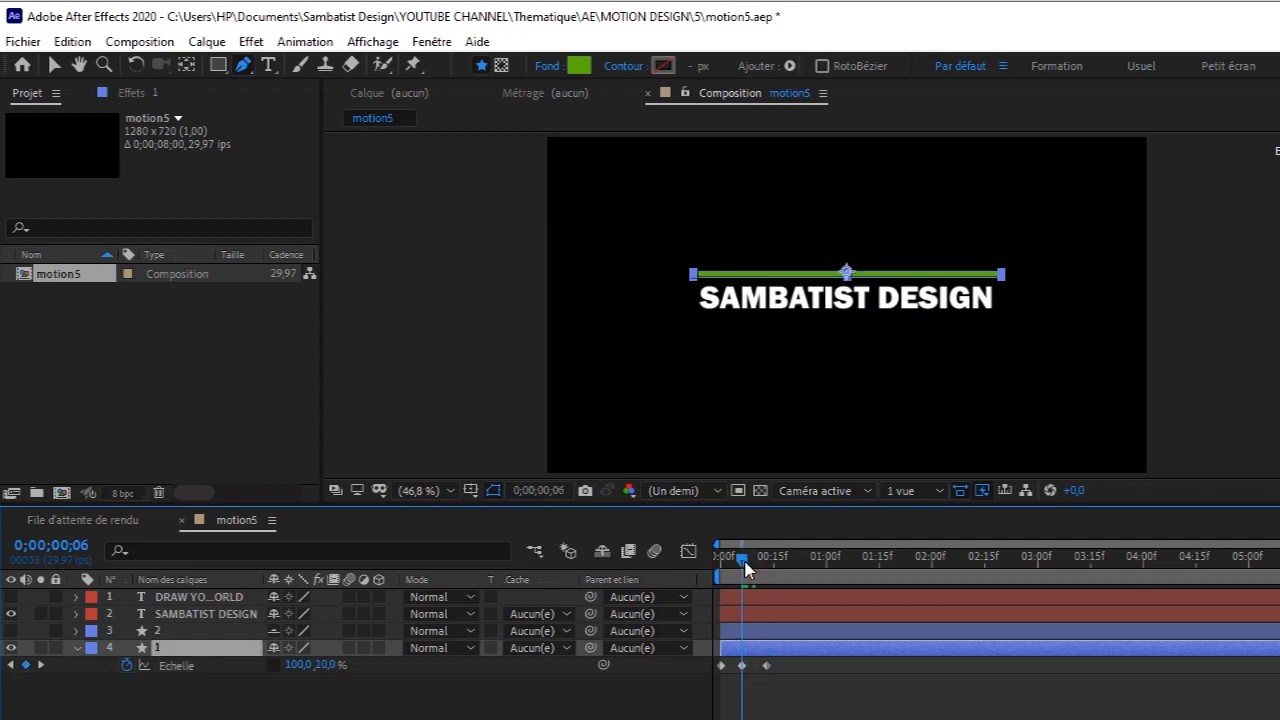
left_click(742, 666)
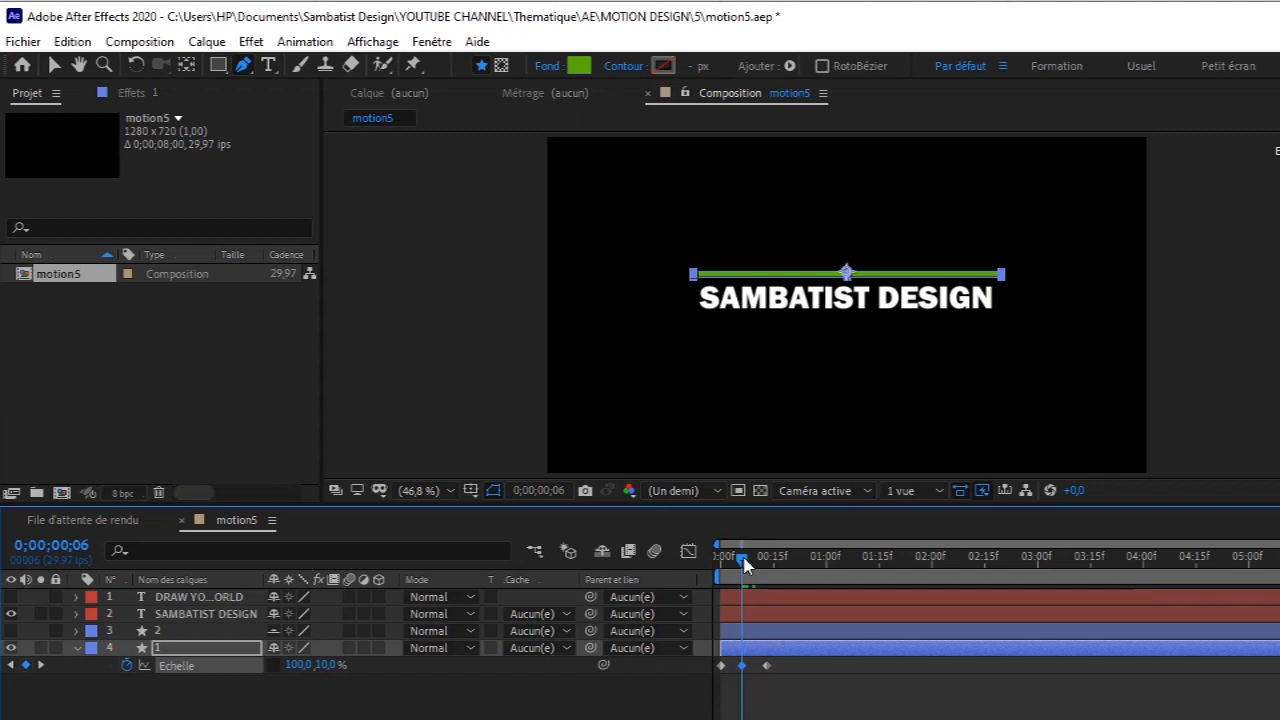
left_click_drag(746, 561, 746, 562)
- Draw a closed four-point mask on the SAMBATIST DESIGN layer above the text, with its lower edge along the thin green bar
left_click(256, 616)
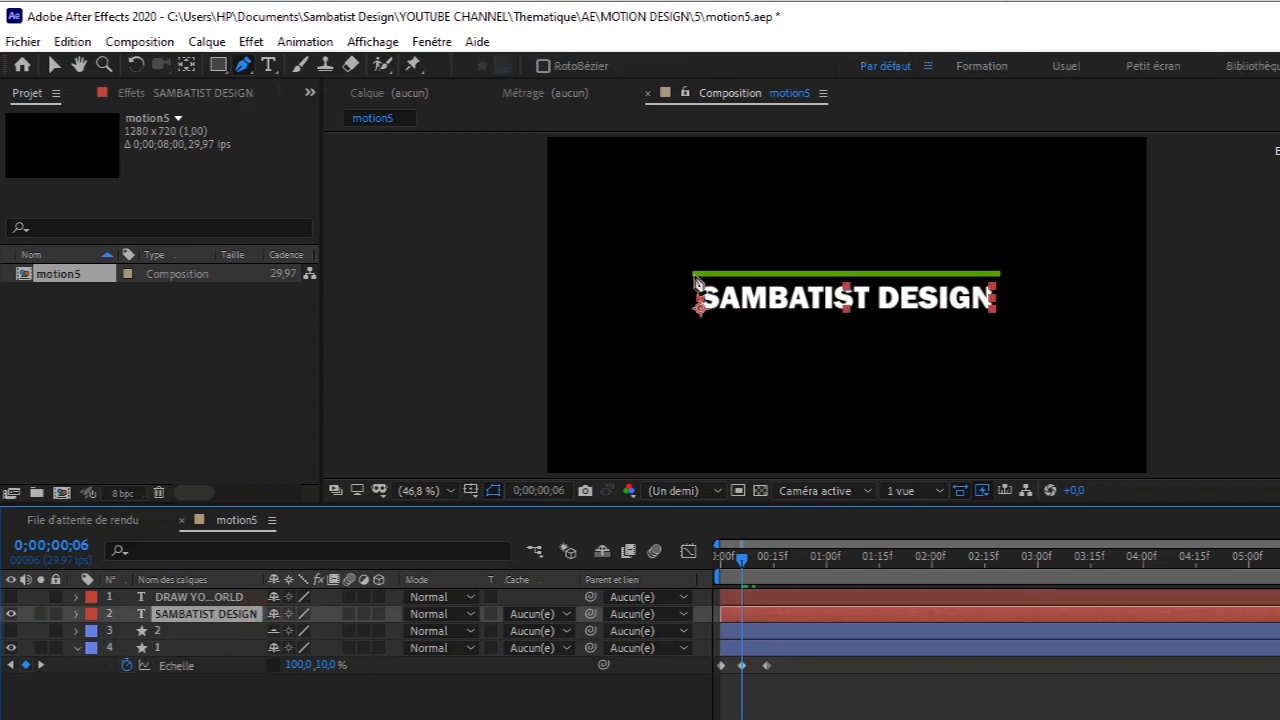
left_click(693, 277)
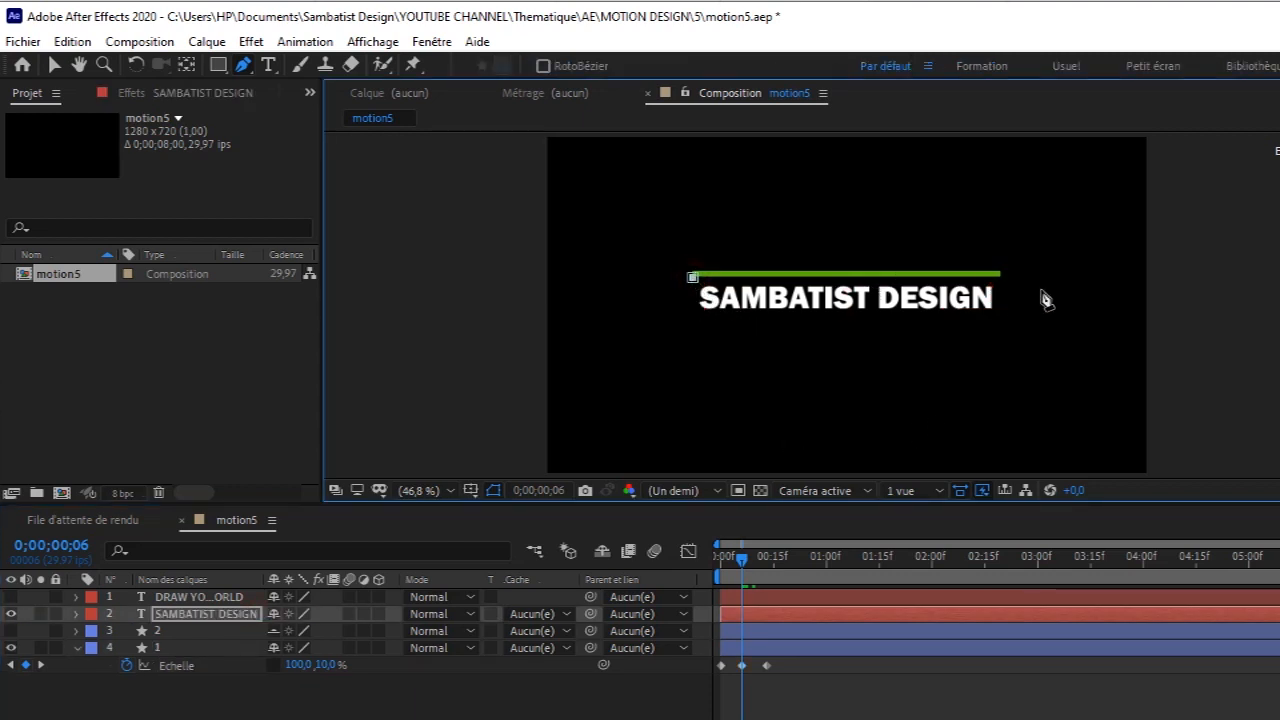
left_click(1001, 276)
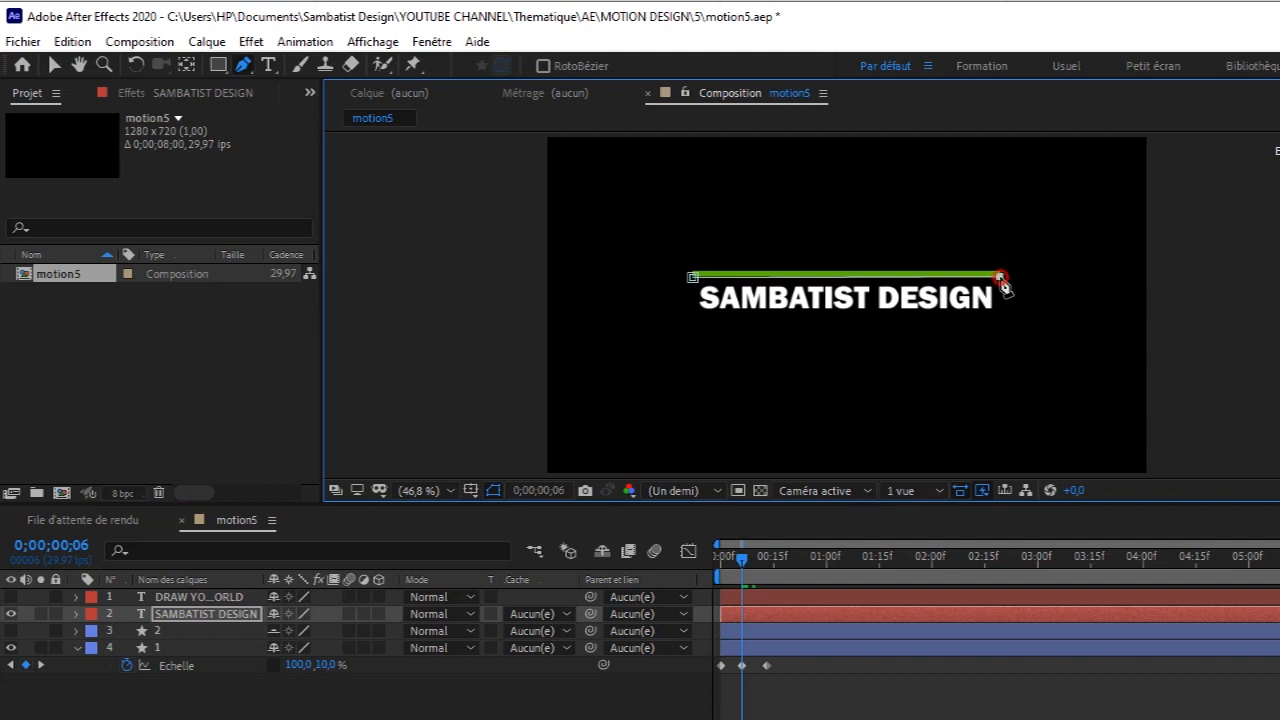
left_click(998, 203)
left_click(689, 216)
left_click(693, 277)
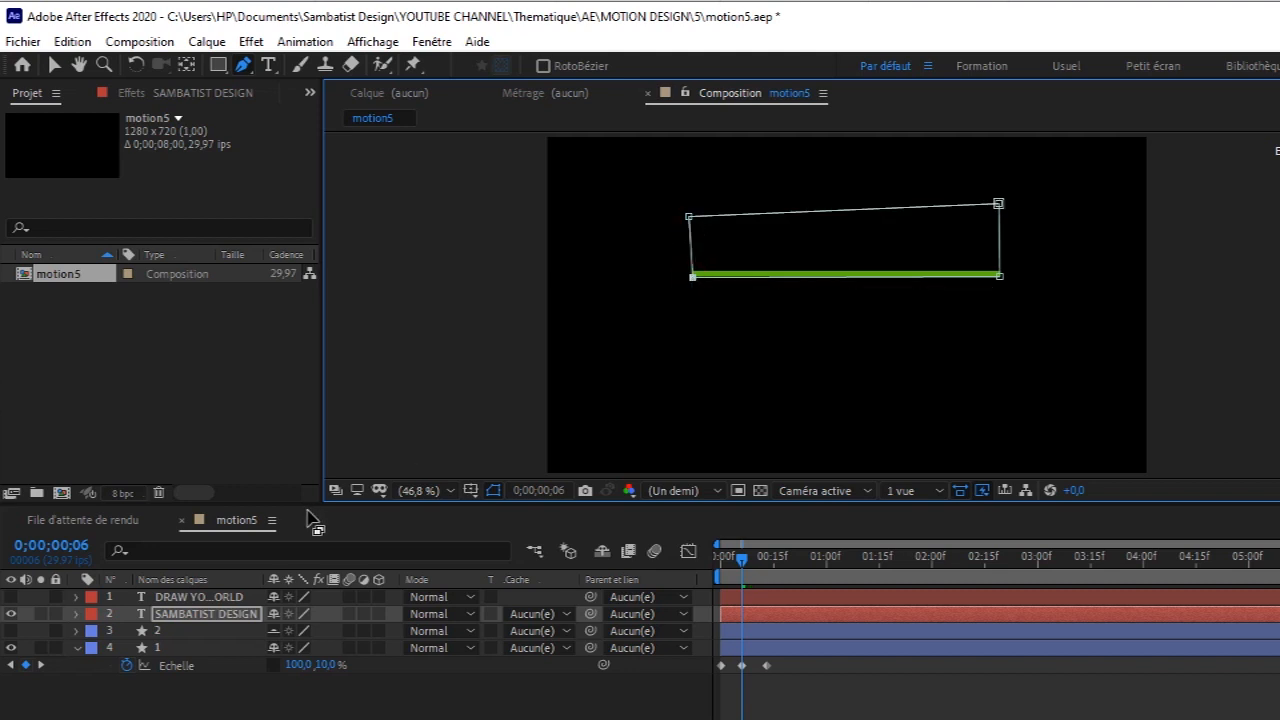
- Invert Masque 1 on the SAMBATIST DESIGN layer
left_click(76, 614)
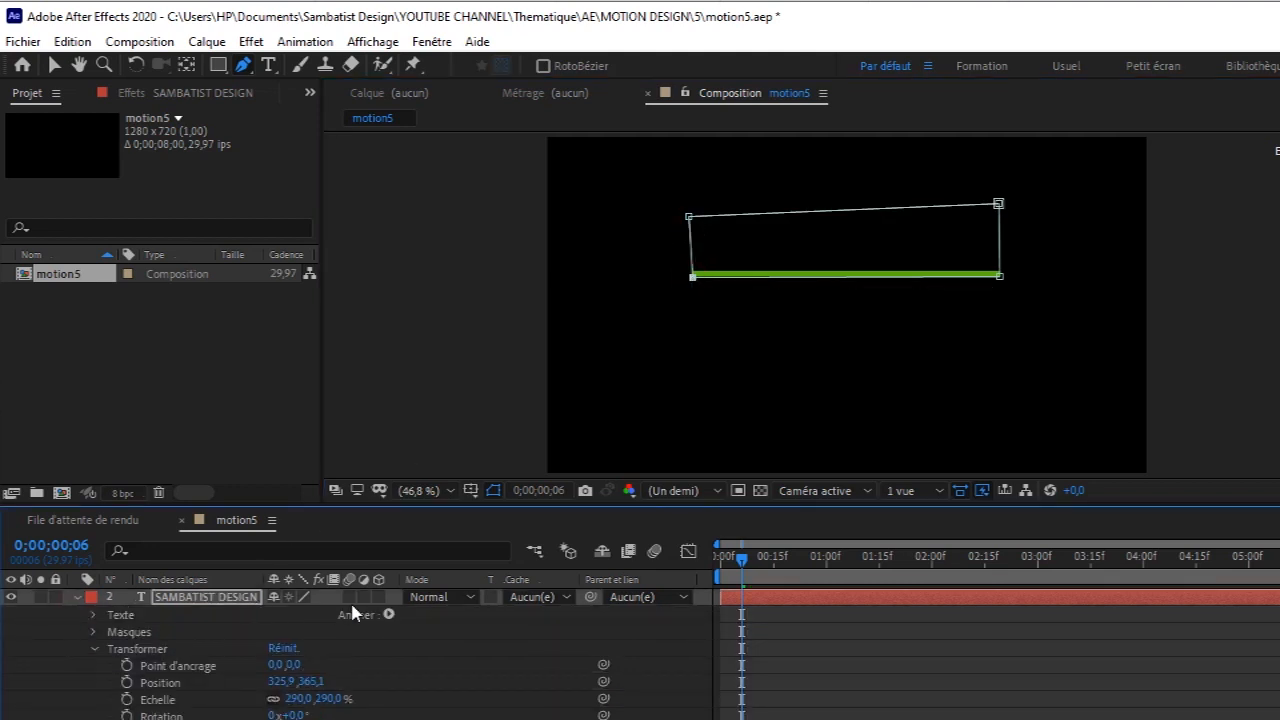
left_click(95, 651)
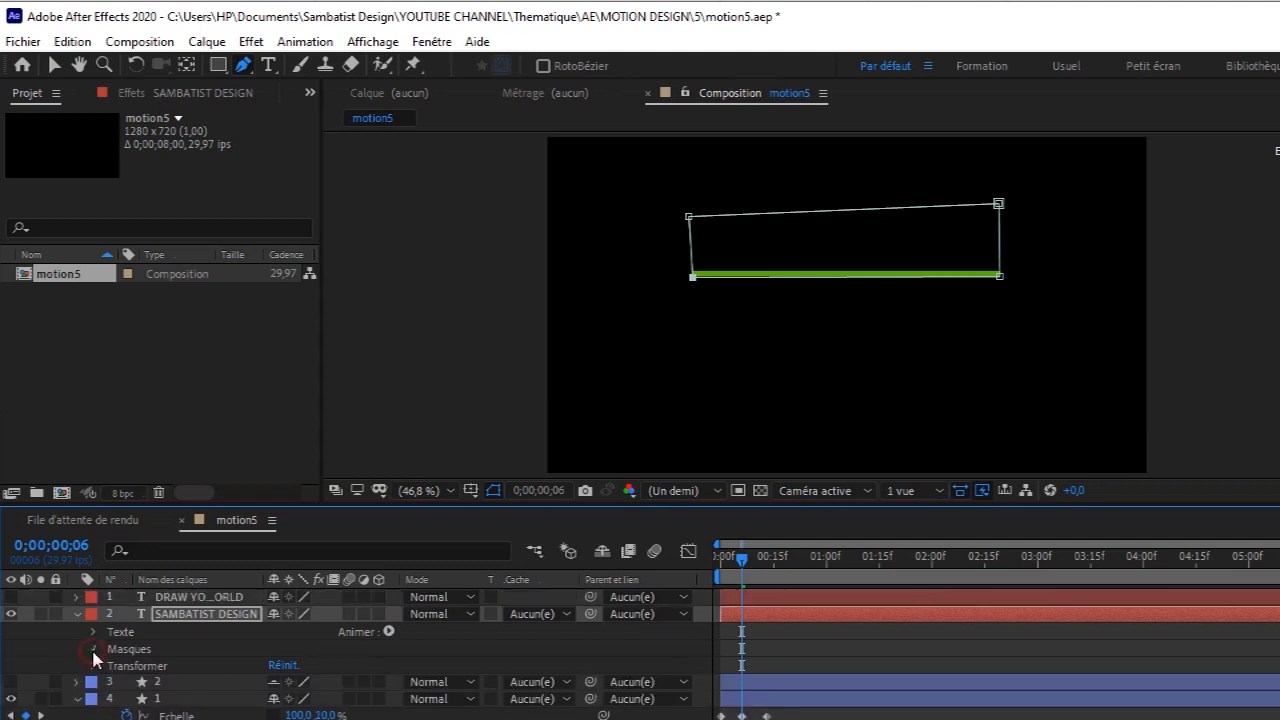
left_click(92, 648)
left_click(346, 666)
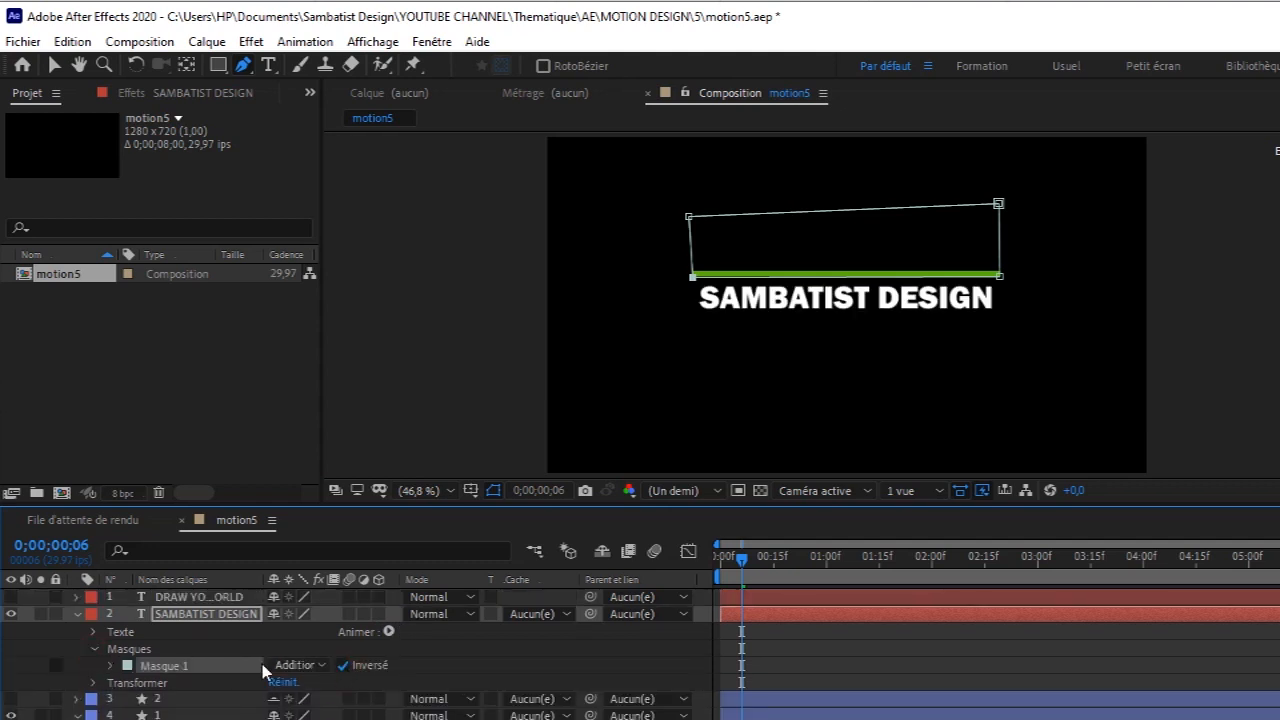
left_click(94, 649)
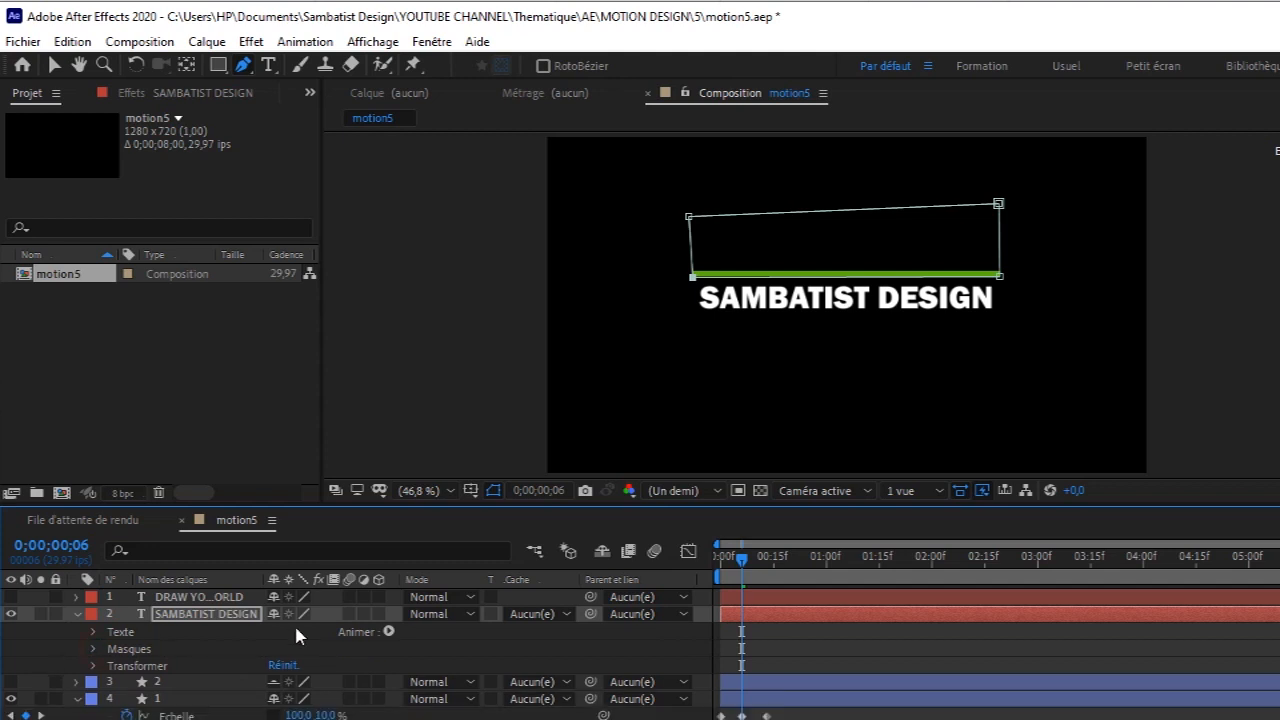
- Add a Position text animator to SAMBATIST DESIGN and set a Position keyframe at 0, 0 at 0;00;00;13
left_click(386, 631)
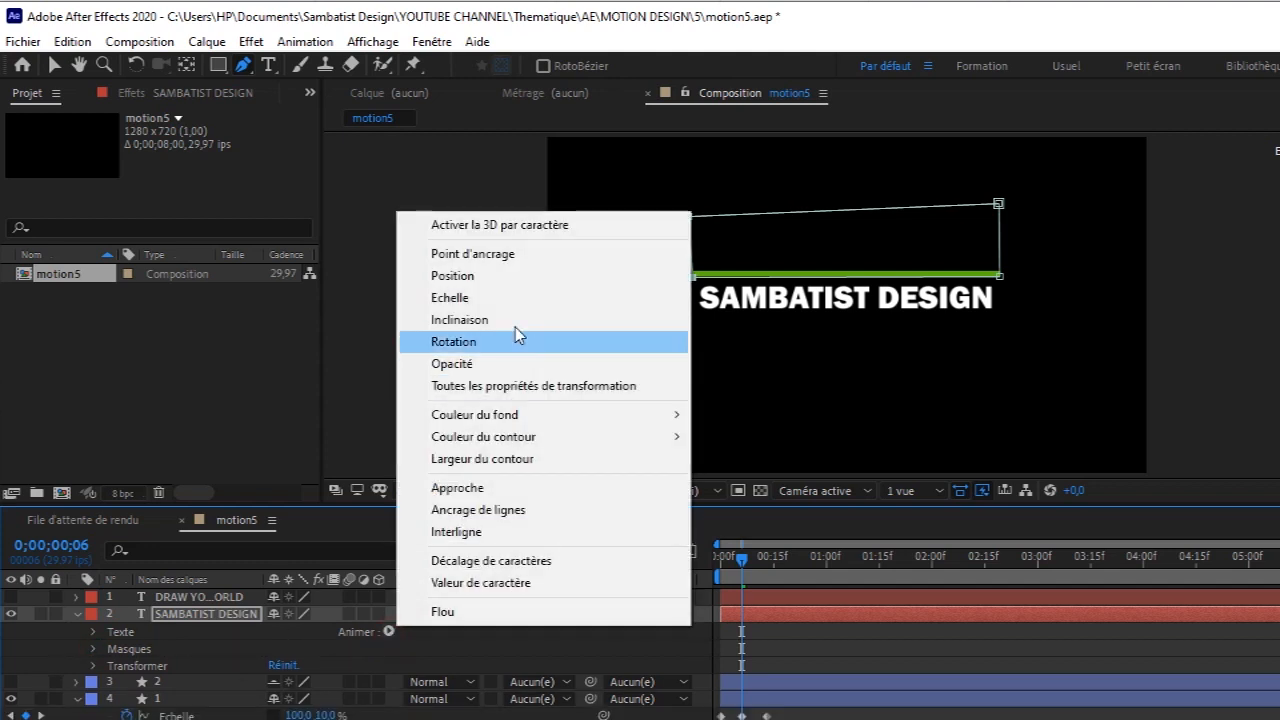
left_click(514, 285)
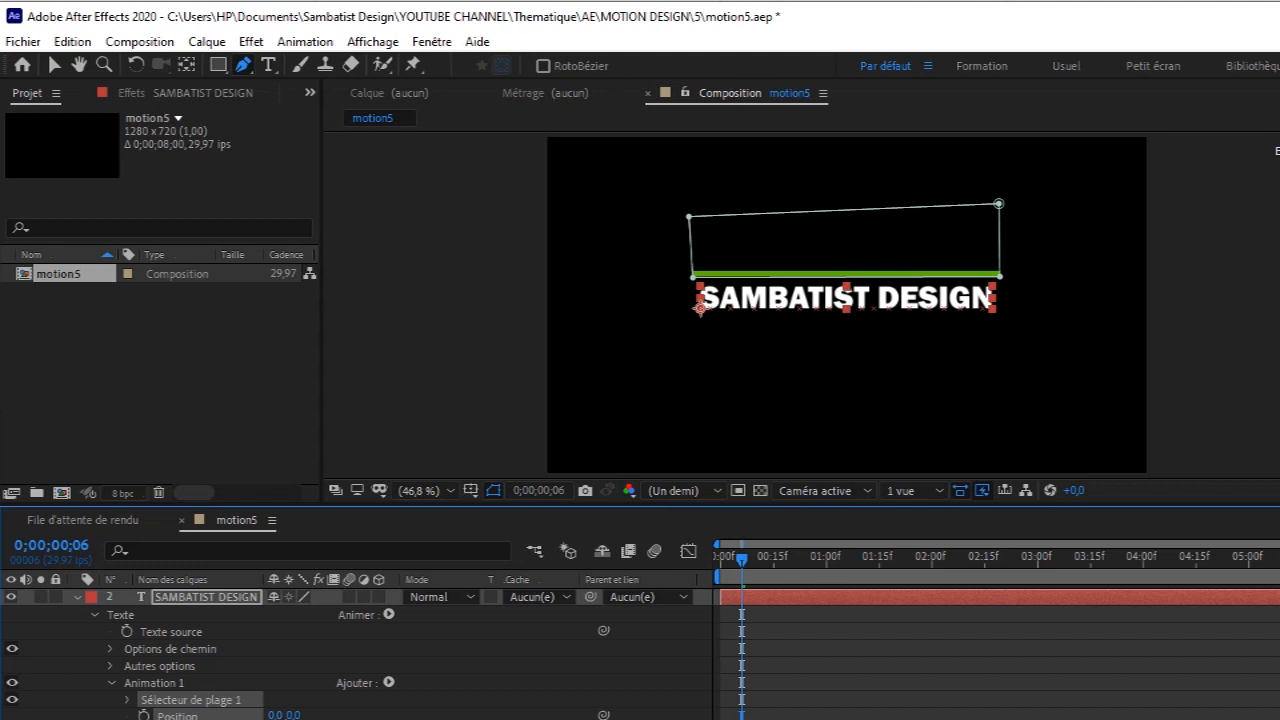
scroll(360, 650, "down", 3)
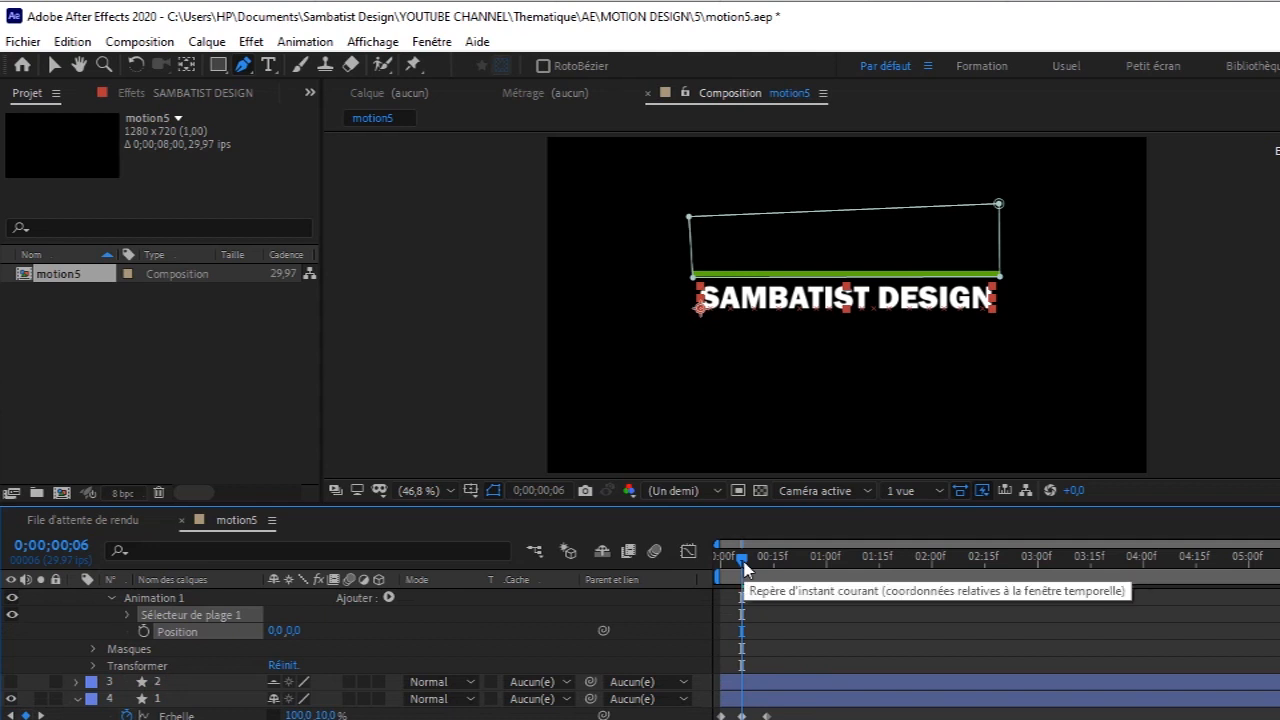
left_click_drag(742, 566, 767, 570)
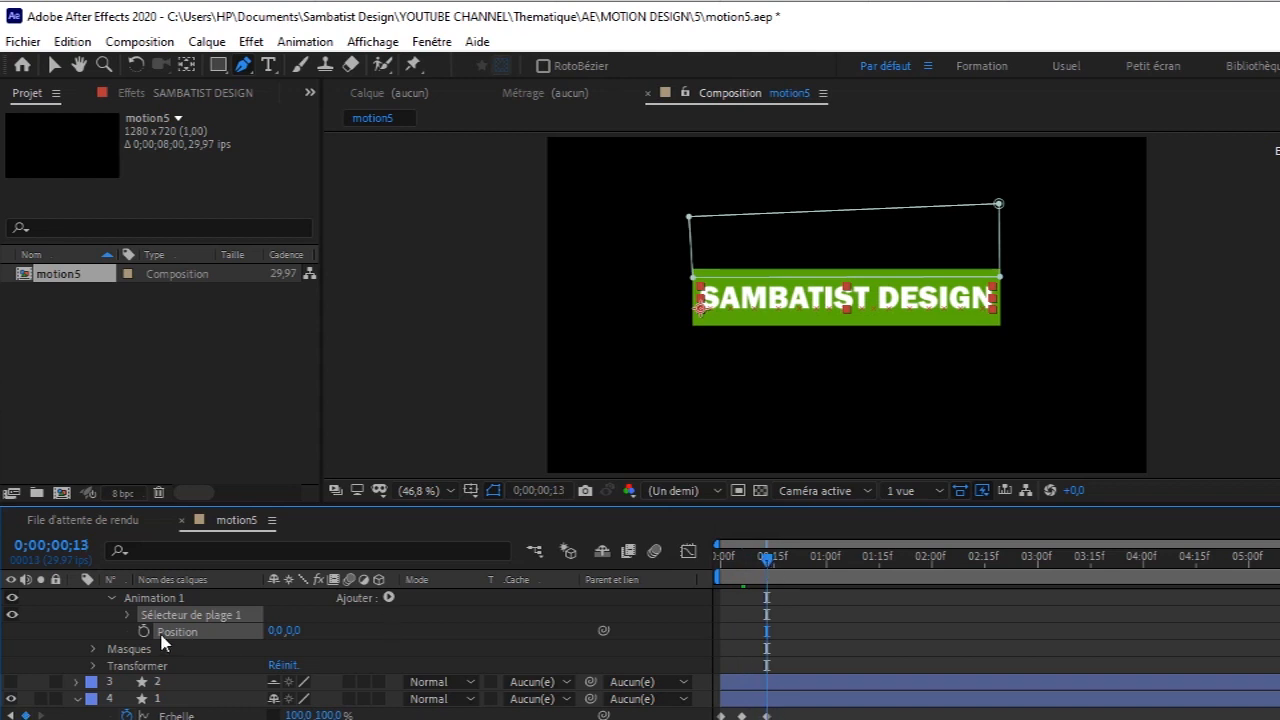
left_click(143, 631)
- Set the text animator's Position to 0, -37 at 0;00;00;06, moving the title up into the masked area
left_click(762, 557)
left_click(746, 559)
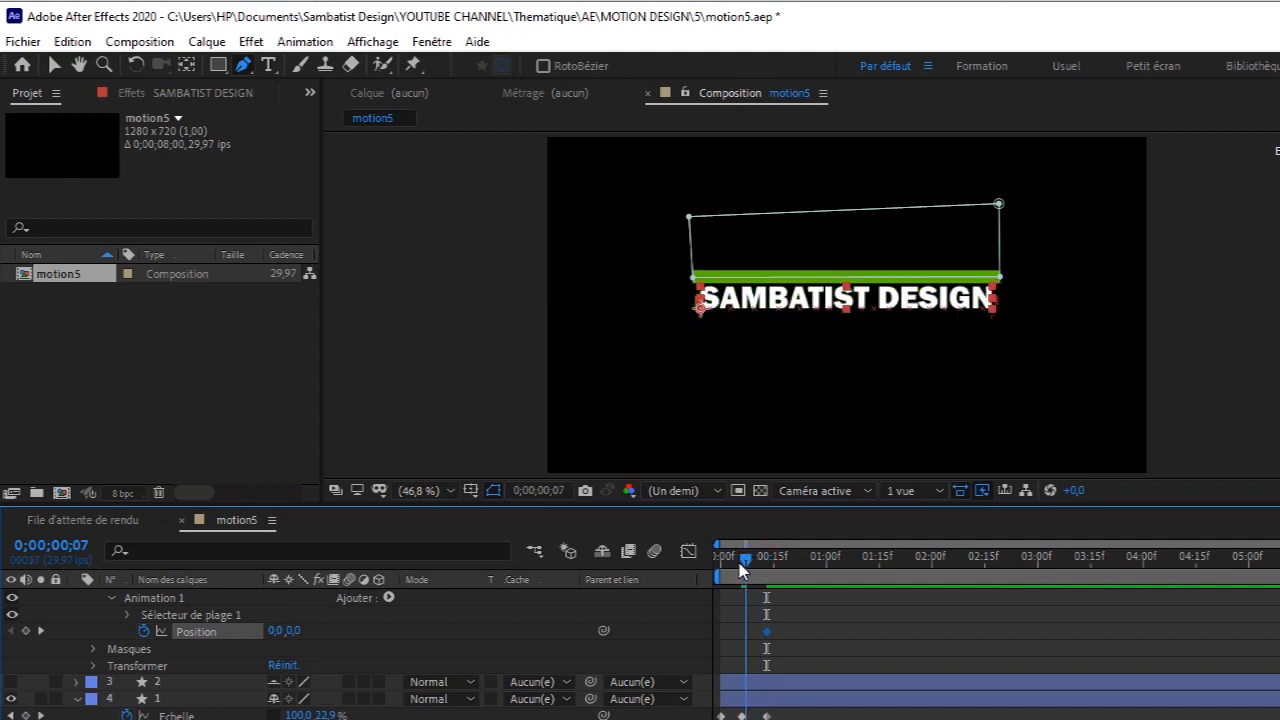
left_click(738, 565)
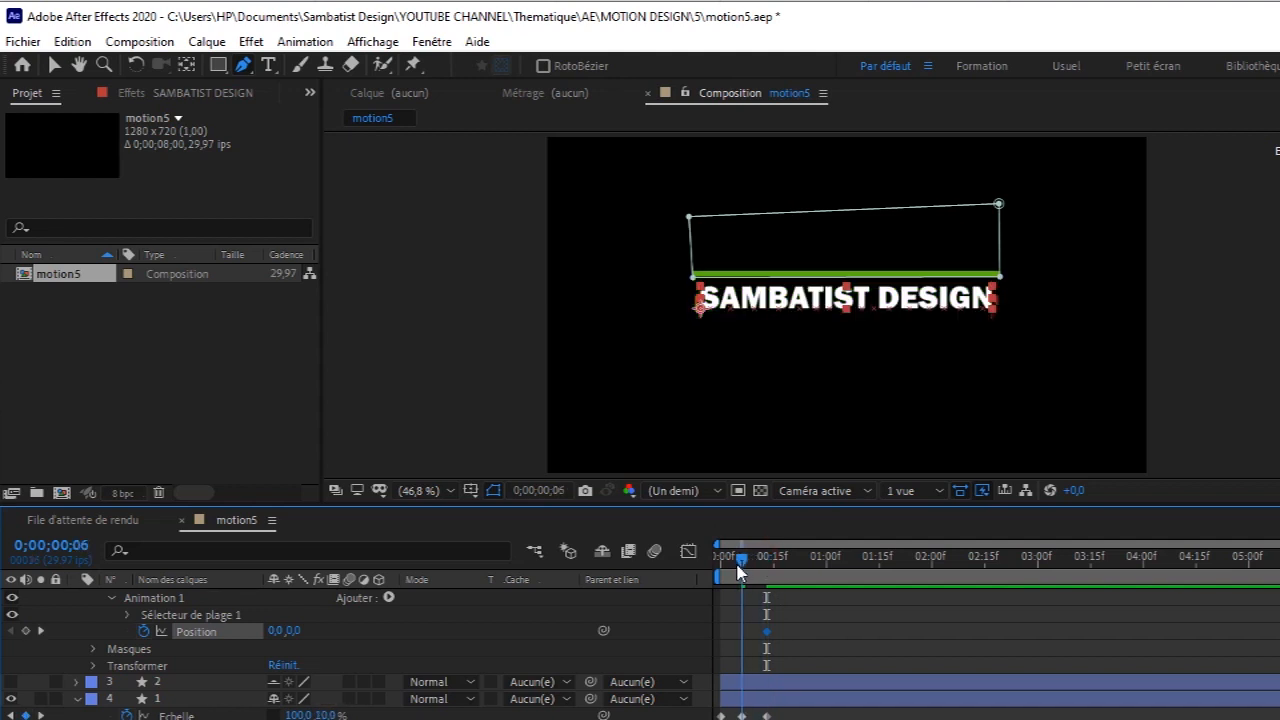
left_click_drag(295, 630, 248, 641)
- Preview the SAMBATIST DESIGN slide-in from the start of the composition and scrub through its opening frames
left_click_drag(742, 572, 683, 569)
key("space")
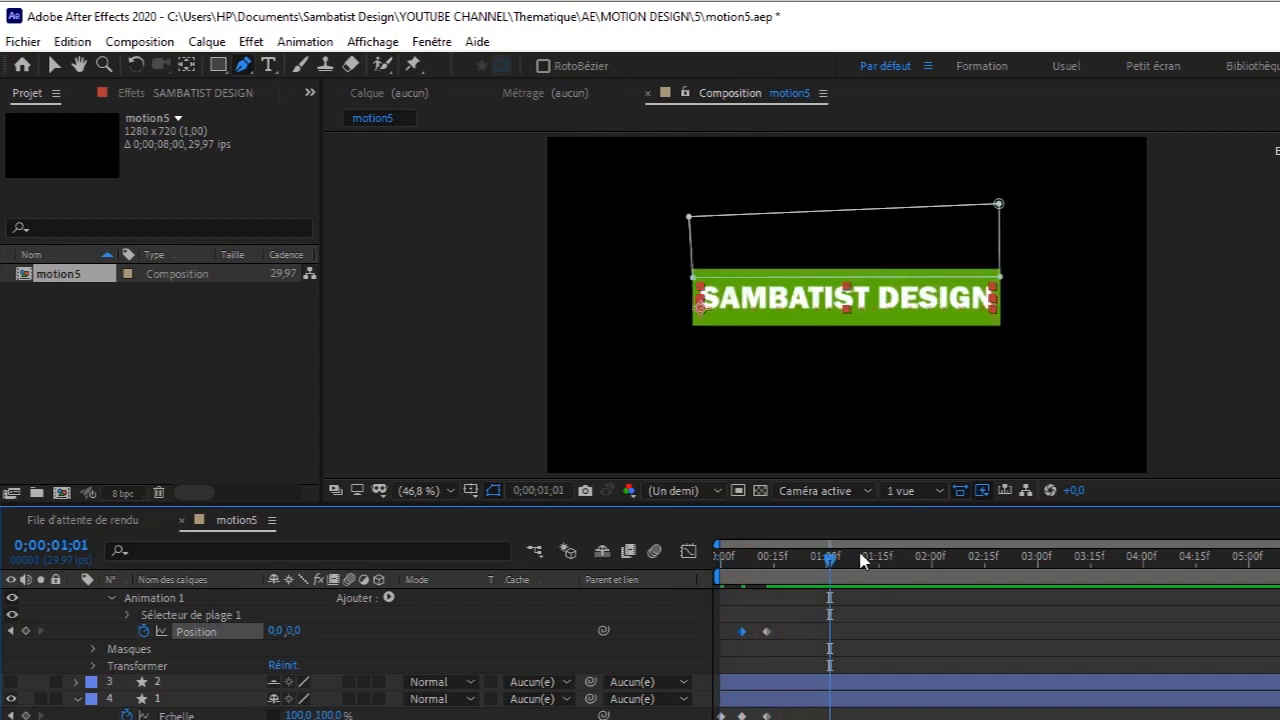
left_click_drag(832, 562, 675, 583)
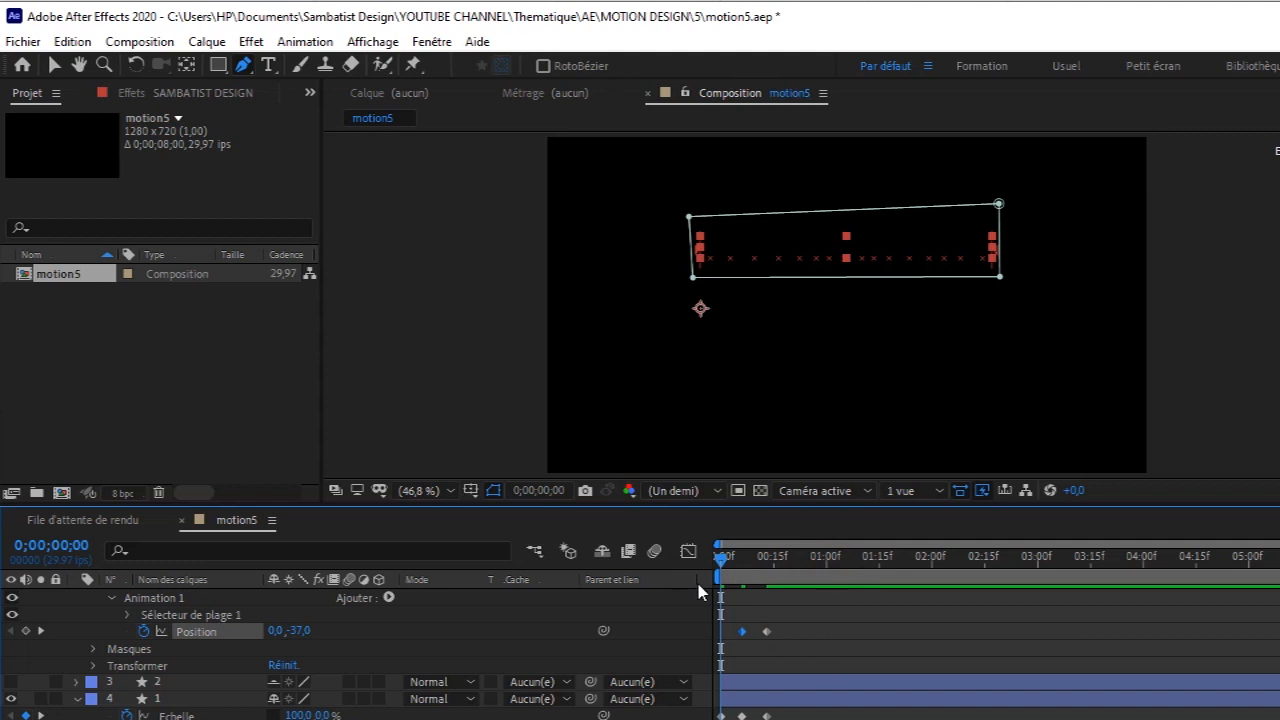
left_click_drag(718, 559, 738, 578)
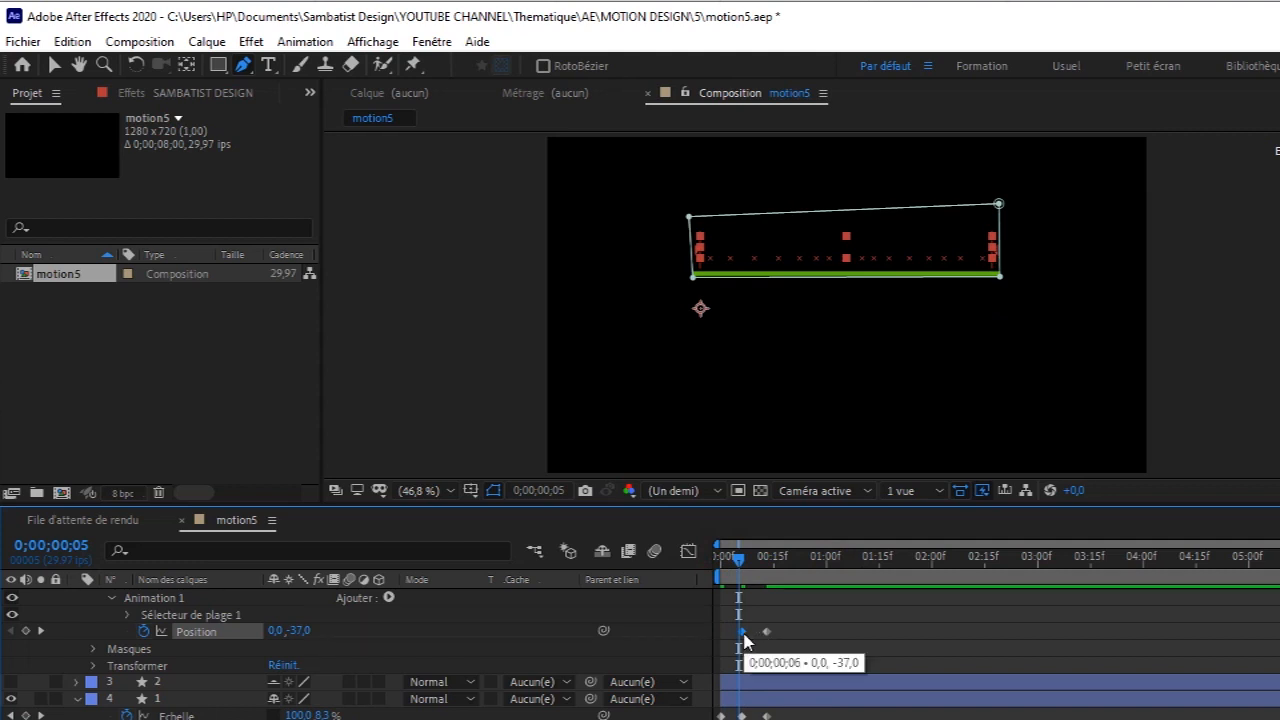
- Retime the last Position keyframe of SAMBATIST DESIGN to 0;00;00;19, previewing the text slide-in from the start
double_click(766, 631)
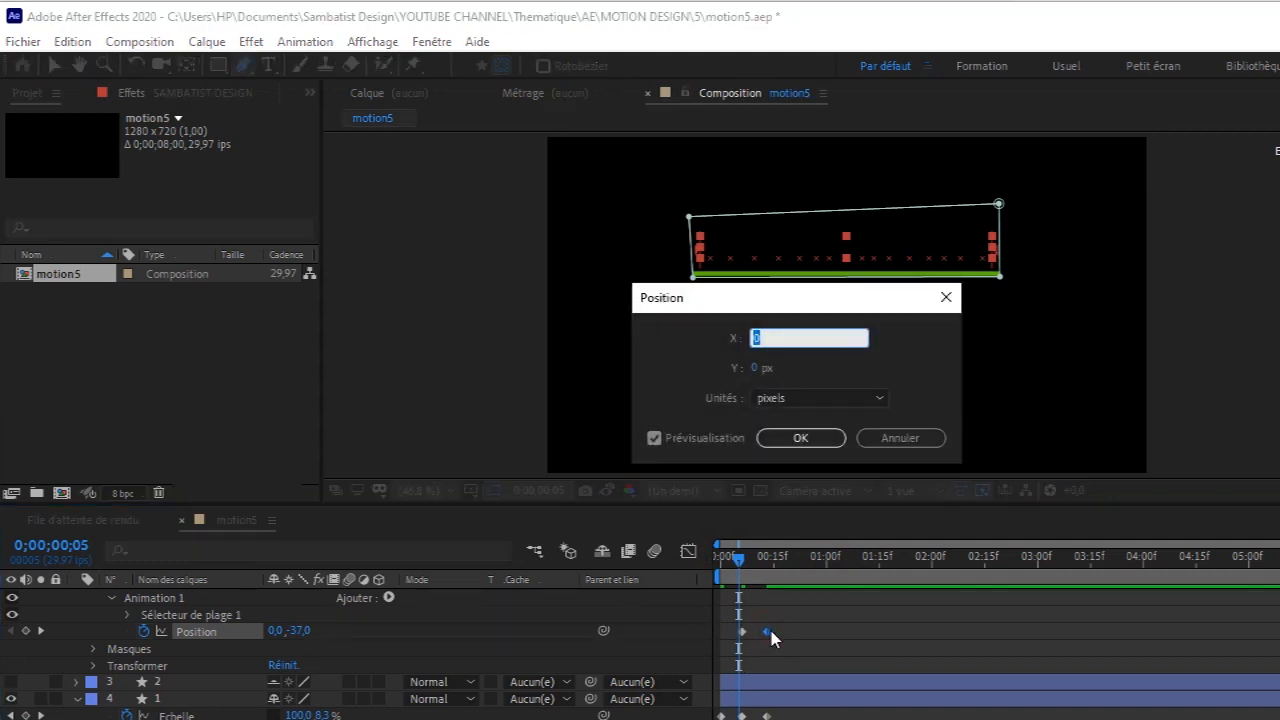
left_click(920, 440)
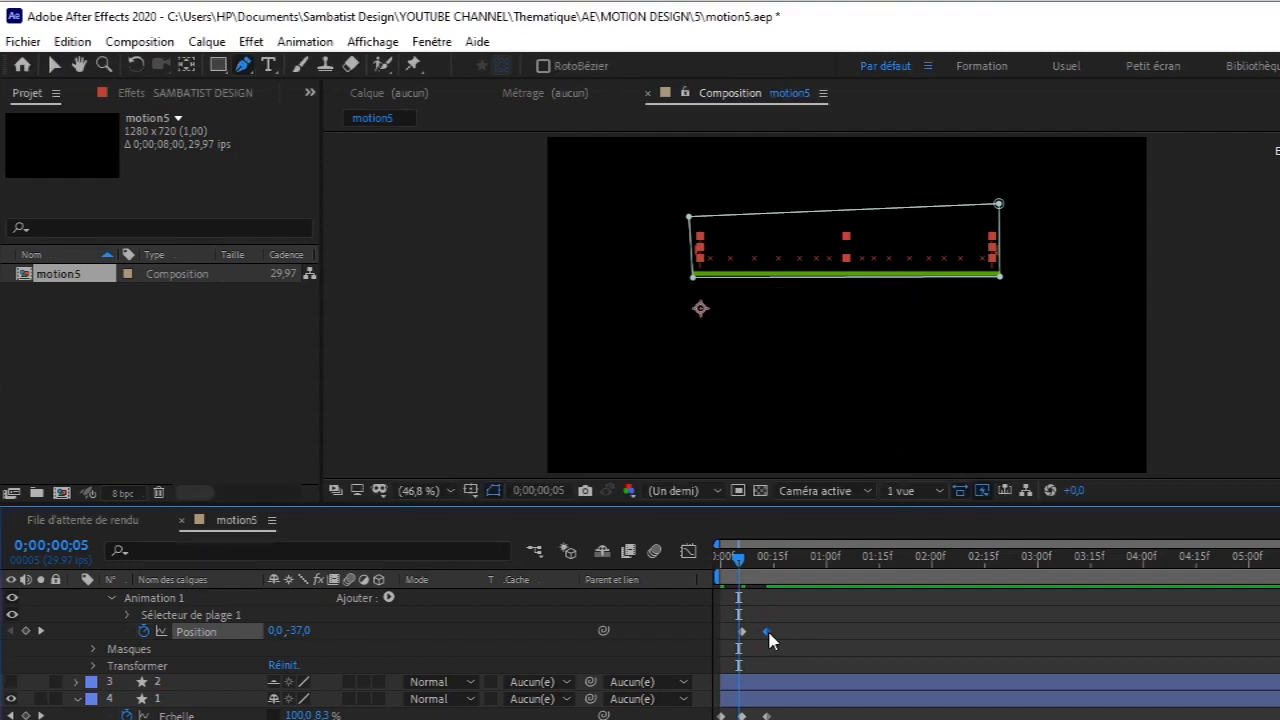
left_click_drag(777, 633, 802, 633)
left_click_drag(742, 562, 663, 559)
key("space")
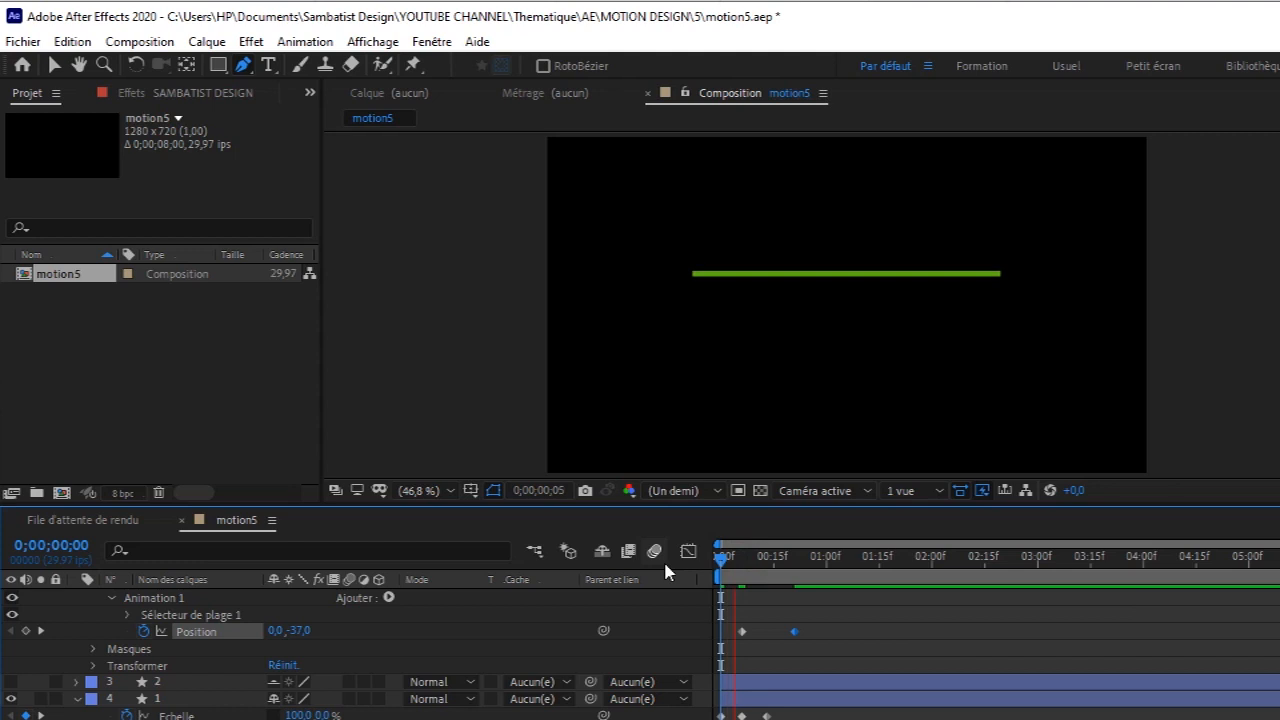
key("space")
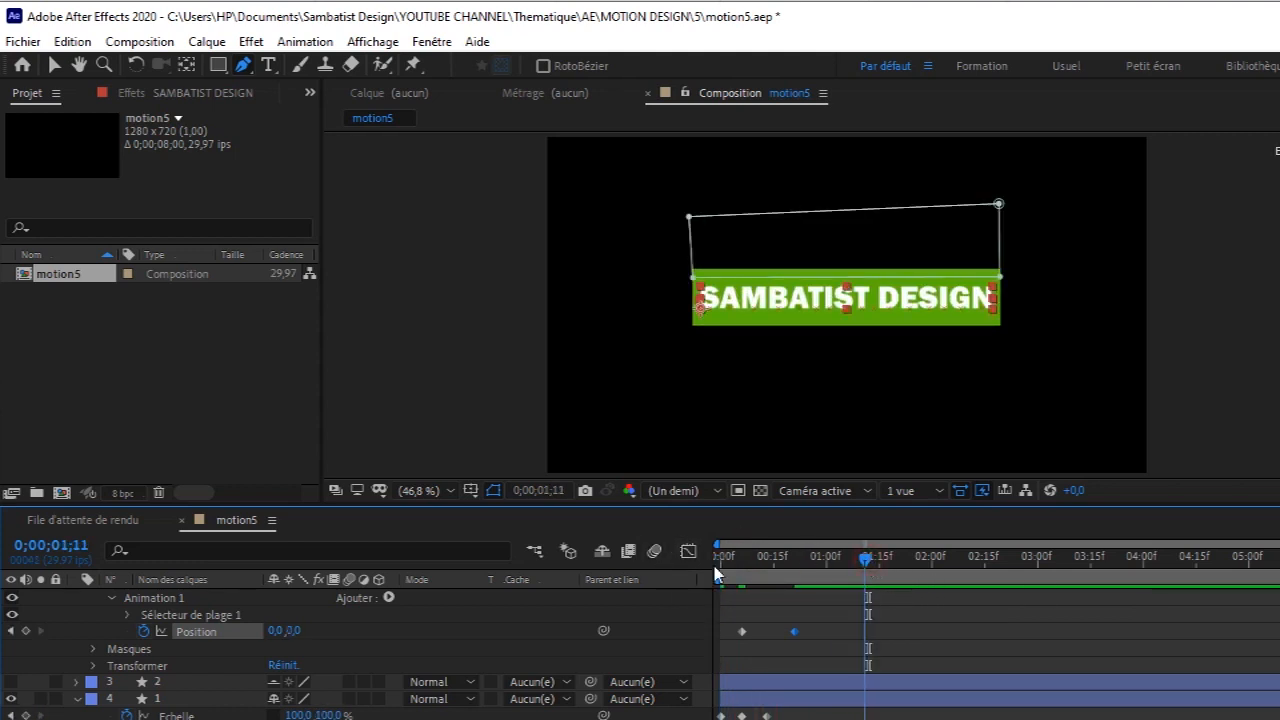
key("Home")
key("space")
key("space")
left_click_drag(848, 560, 721, 560)
left_click(790, 631)
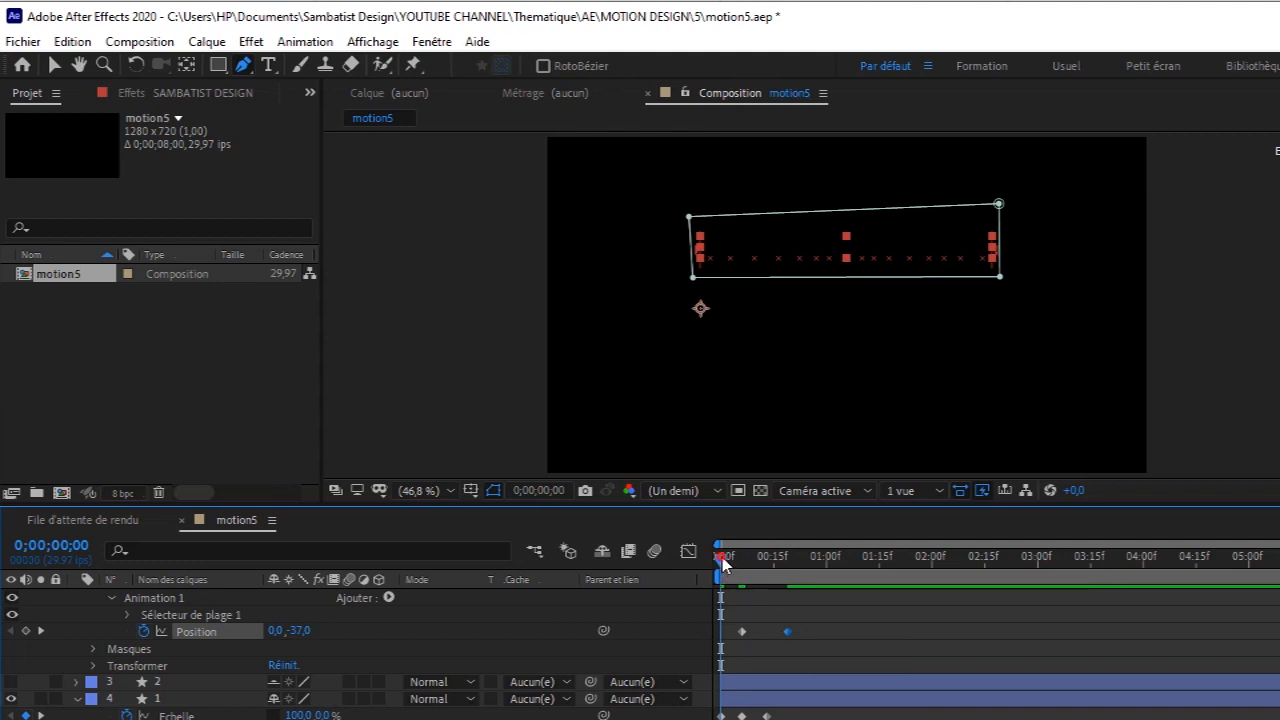
- Go to 0;00;00;15, collapse the SAMBATIST DESIGN layer and turn on visibility for layer 2, the white bar
left_click_drag(721, 560, 777, 566)
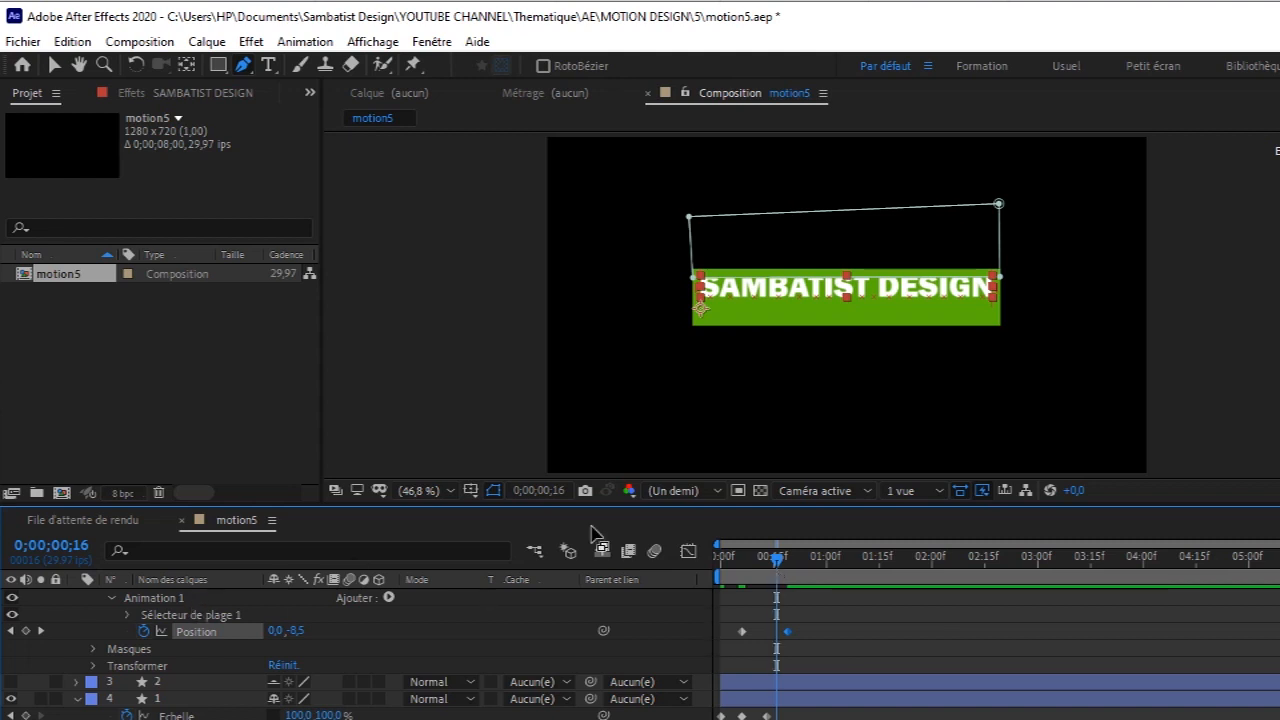
left_click(776, 566)
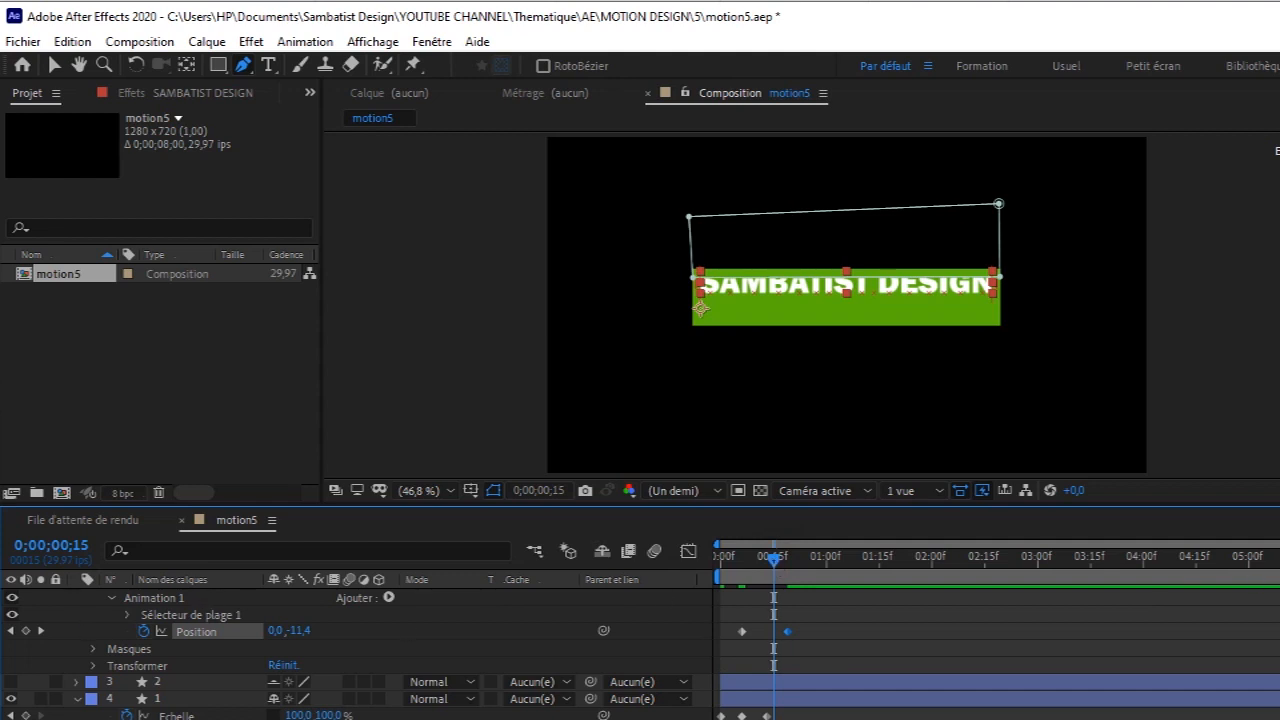
scroll(350, 650, "up", 3)
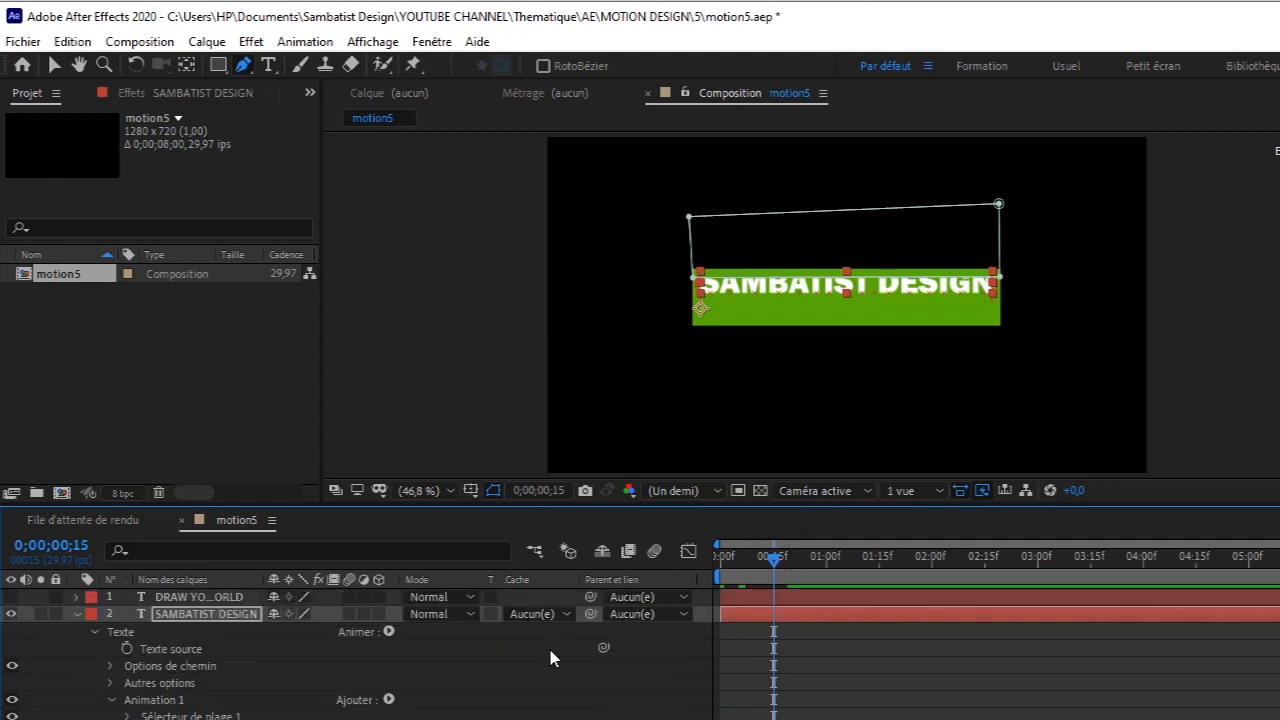
left_click(77, 622)
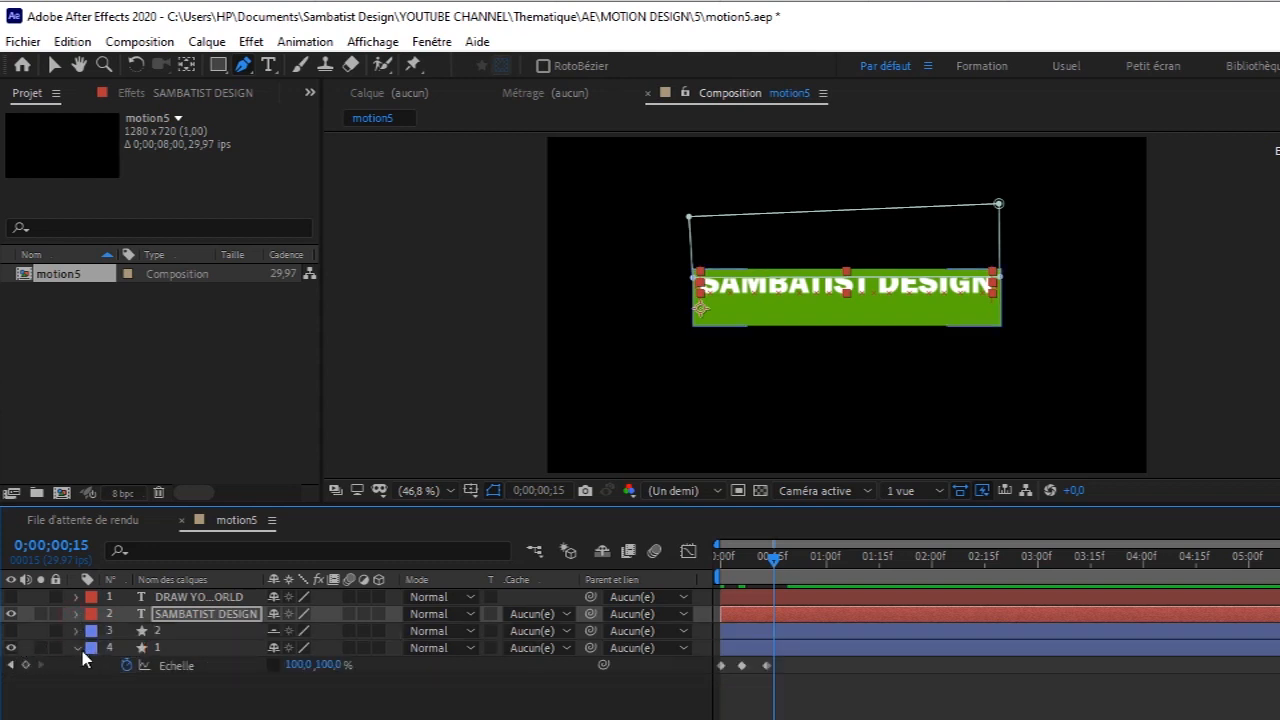
left_click(11, 630)
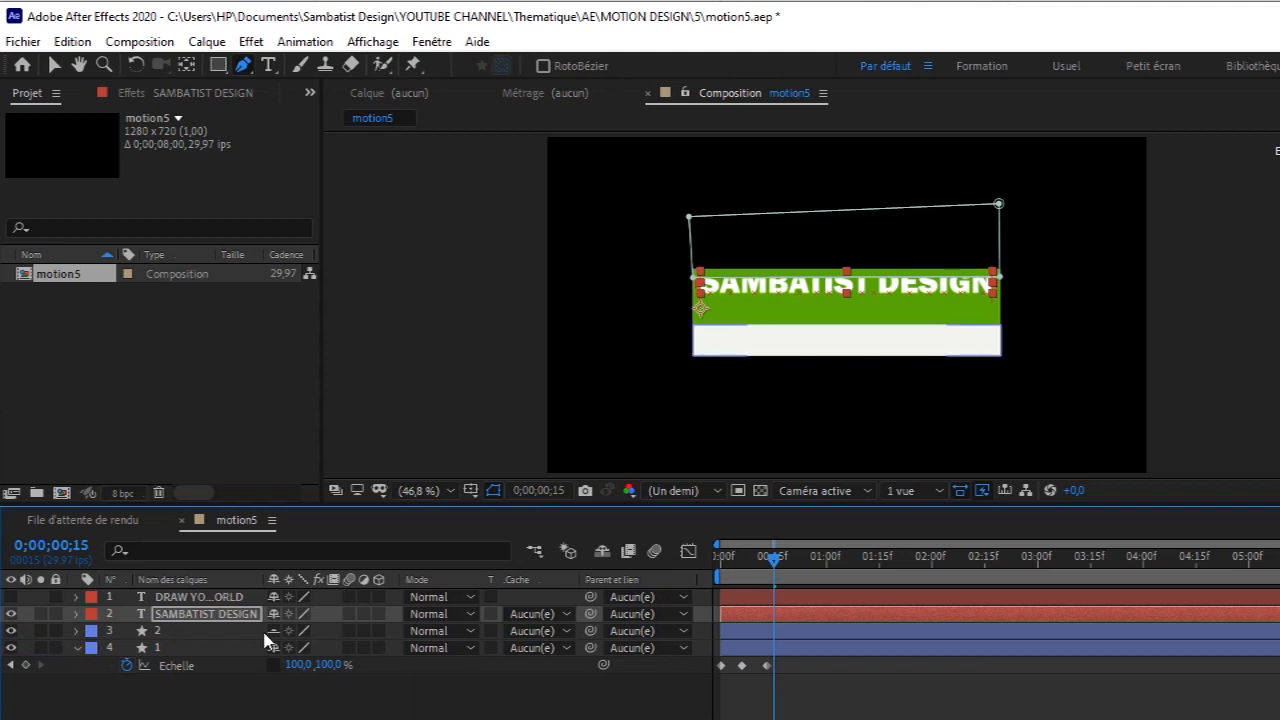
- Set layer 2's Position to 665, 435.9, raising the white bar over the lower part of the green bar
left_click(165, 648)
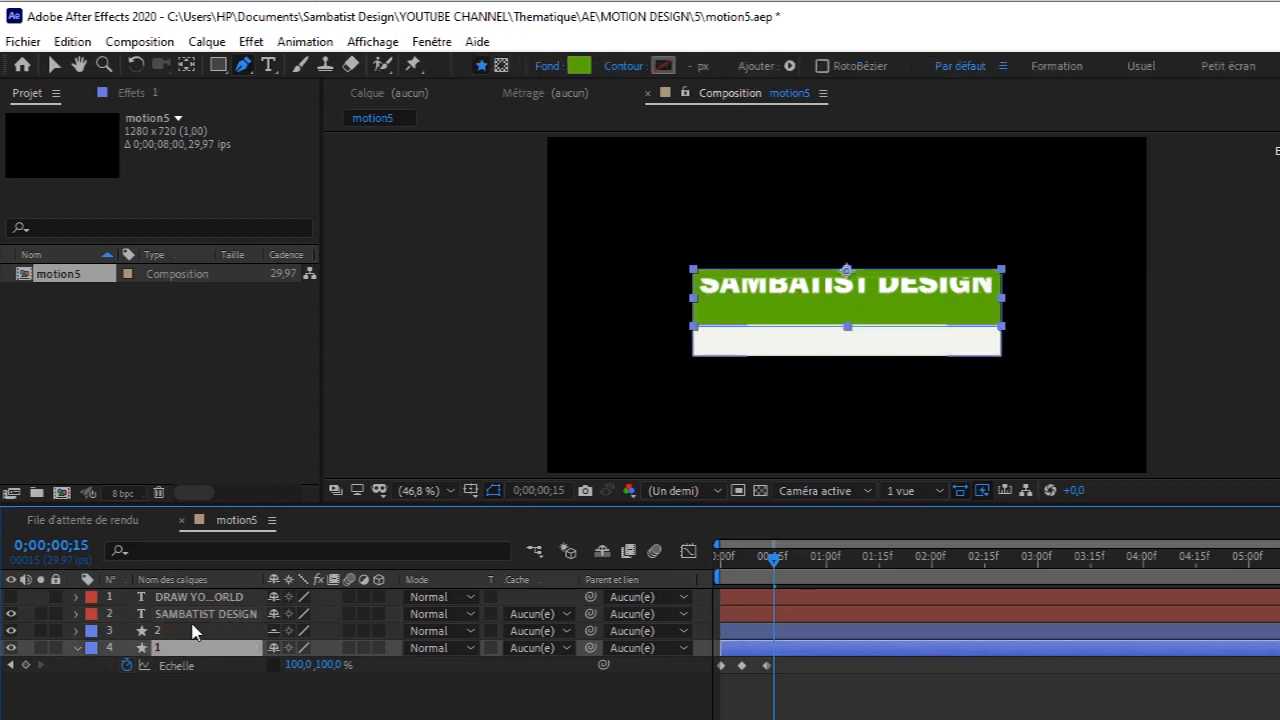
left_click(195, 632)
key("p")
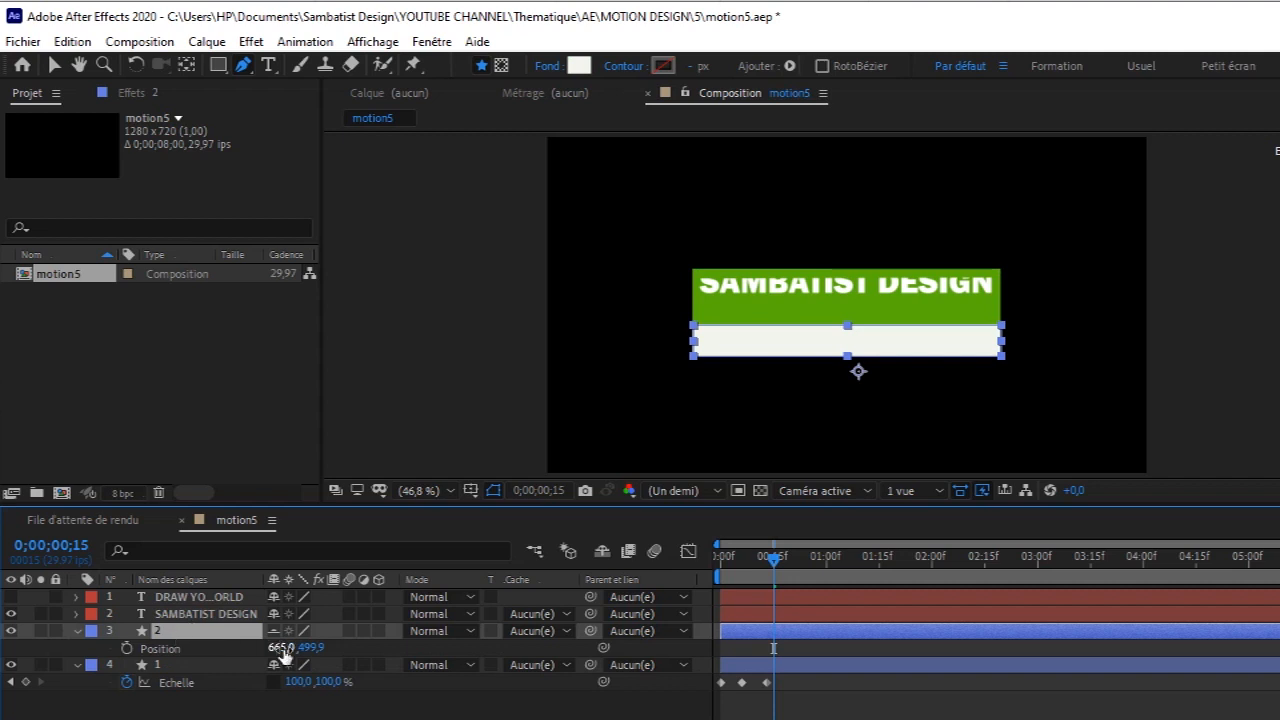
left_click_drag(310, 650, 210, 684)
left_click(181, 630)
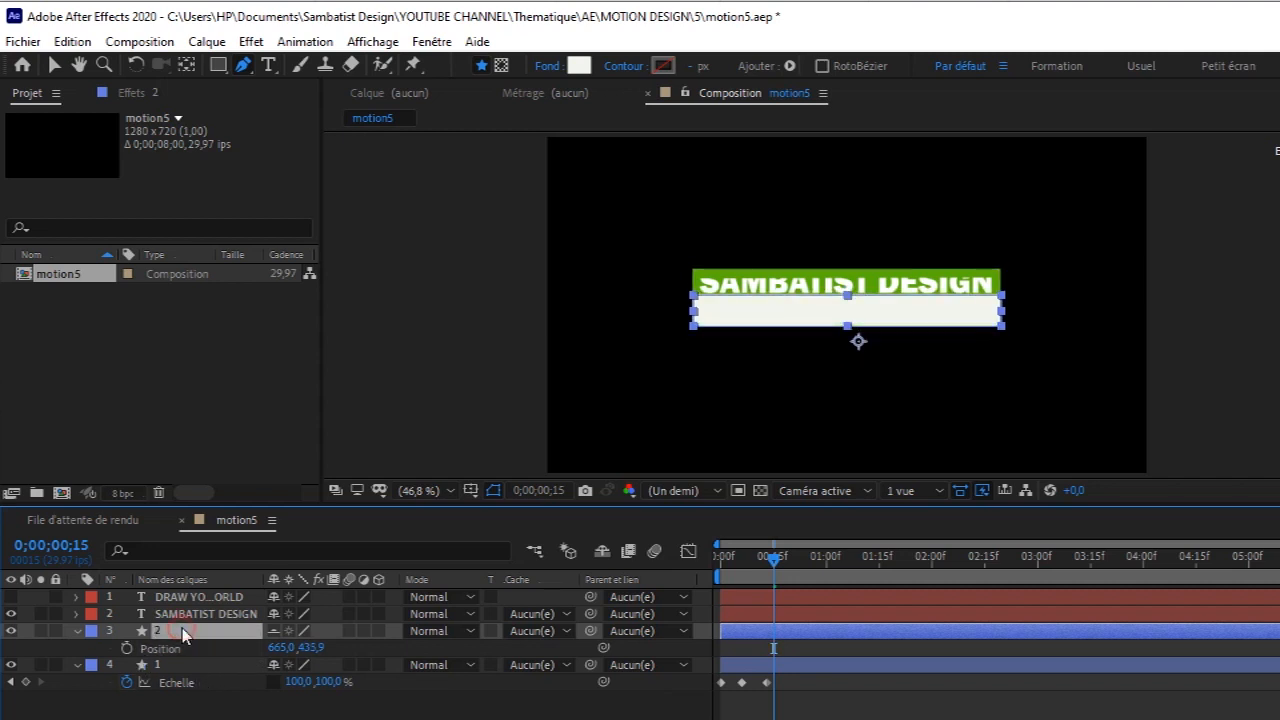
- Move layer 2 below layer 1 in the stack and set its Position to 665, 428.9 to hide it behind the green bar
left_click_drag(207, 628, 183, 705)
left_click(76, 664)
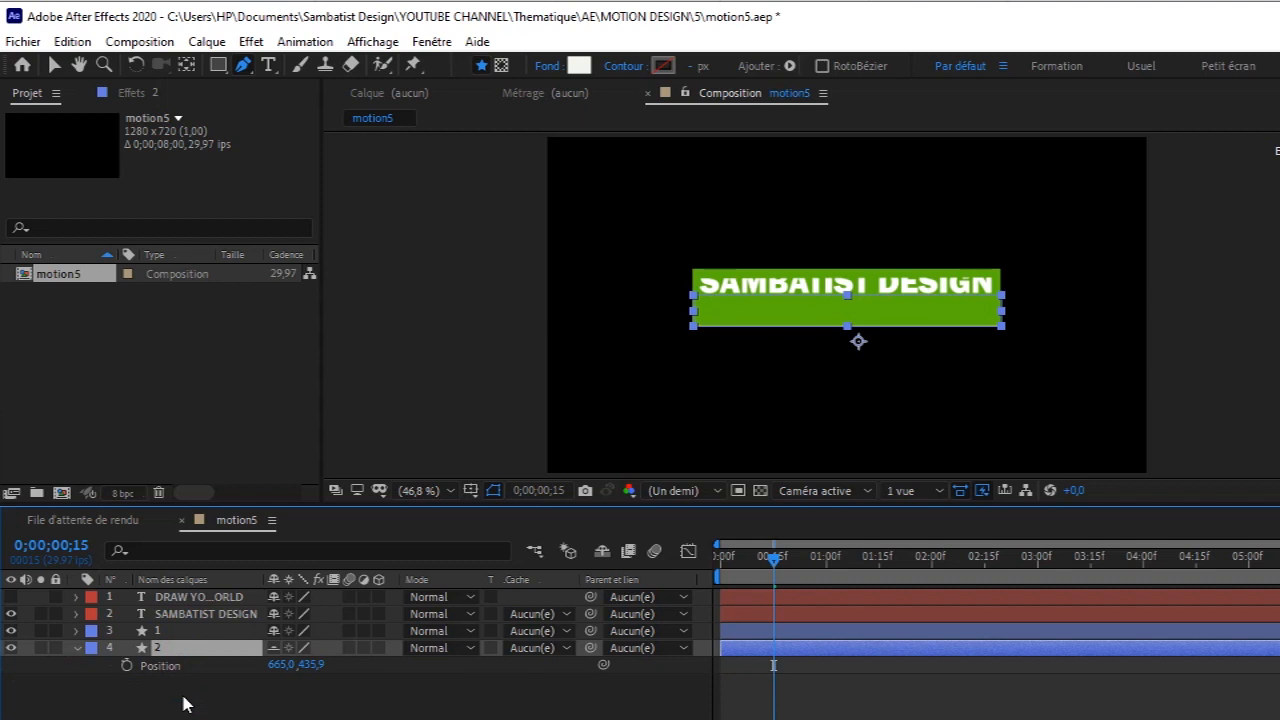
left_click_drag(312, 672, 301, 665)
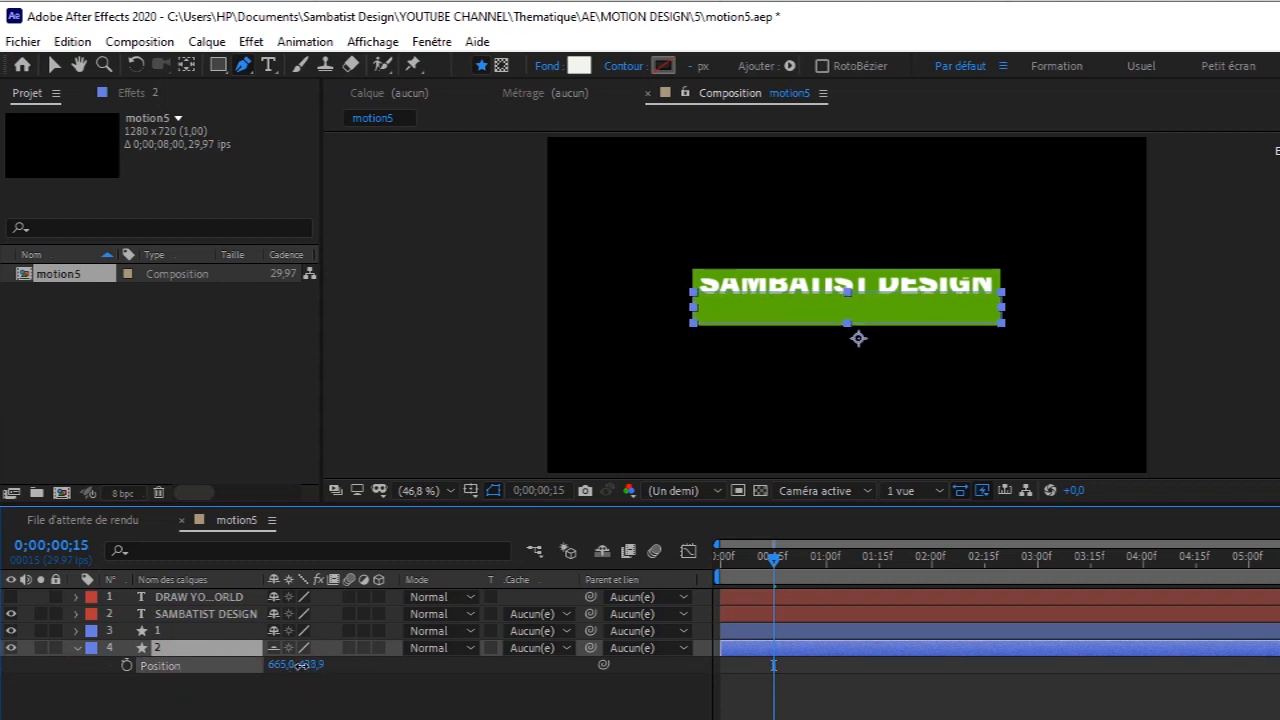
key("Return")
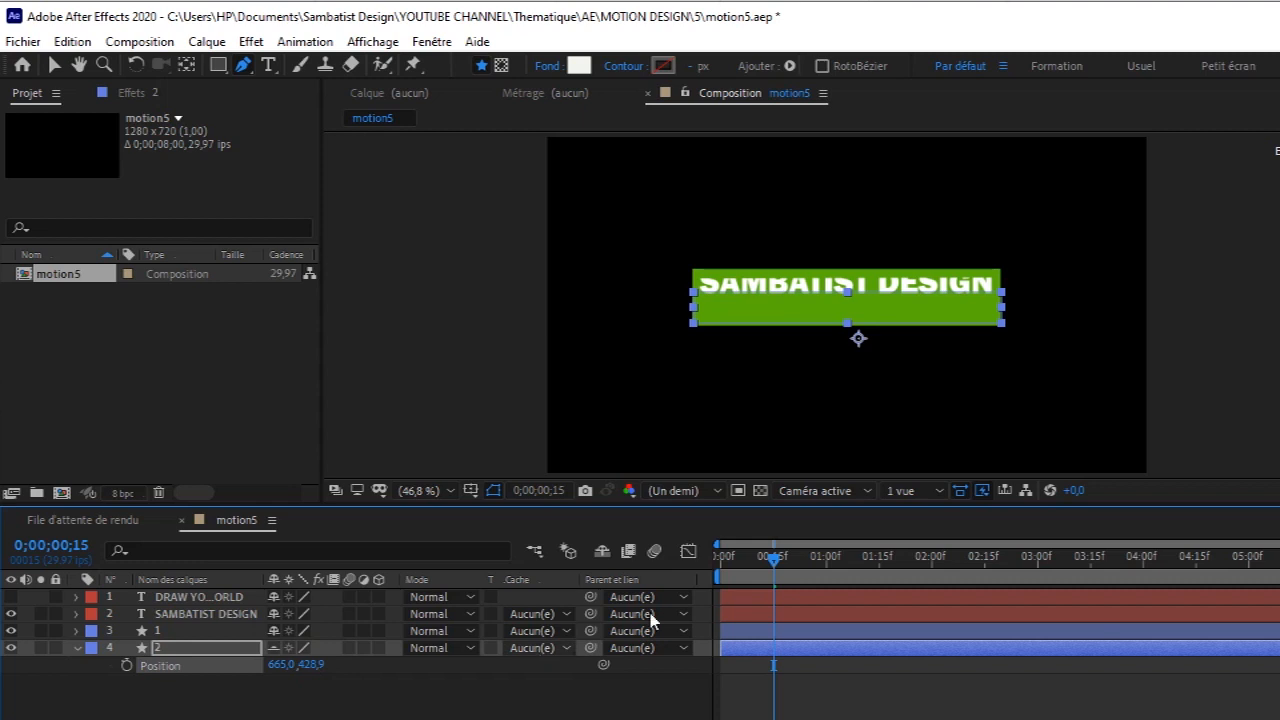
- Reveal the keyframed properties of layer 1 and SAMBATIST DESIGN in the timeline
left_click(211, 631, "ctrl")
key("u")
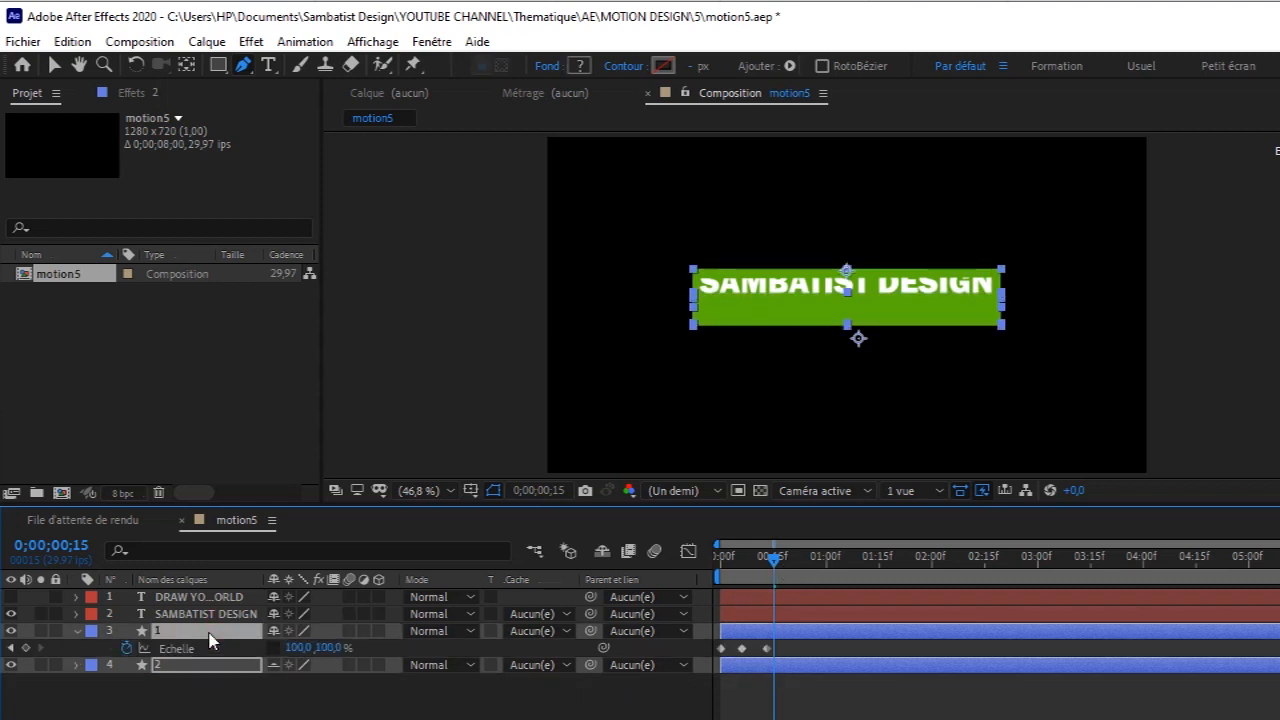
left_click(190, 614)
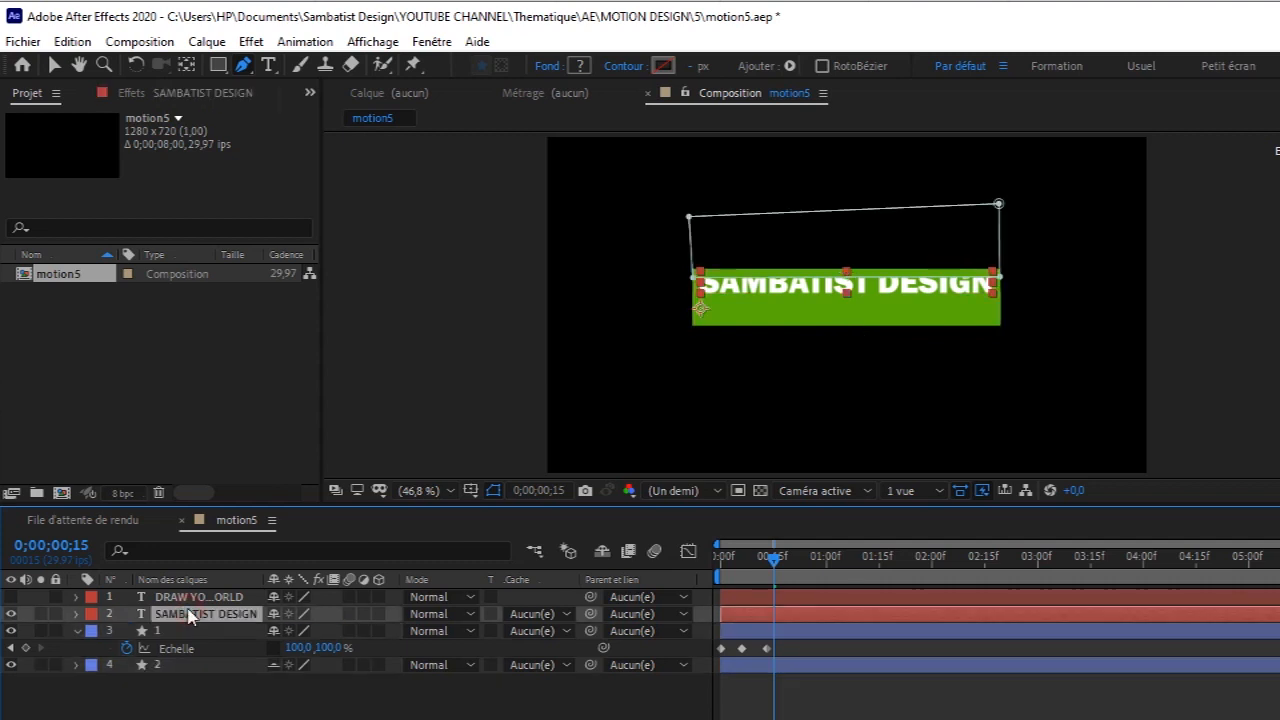
key("u")
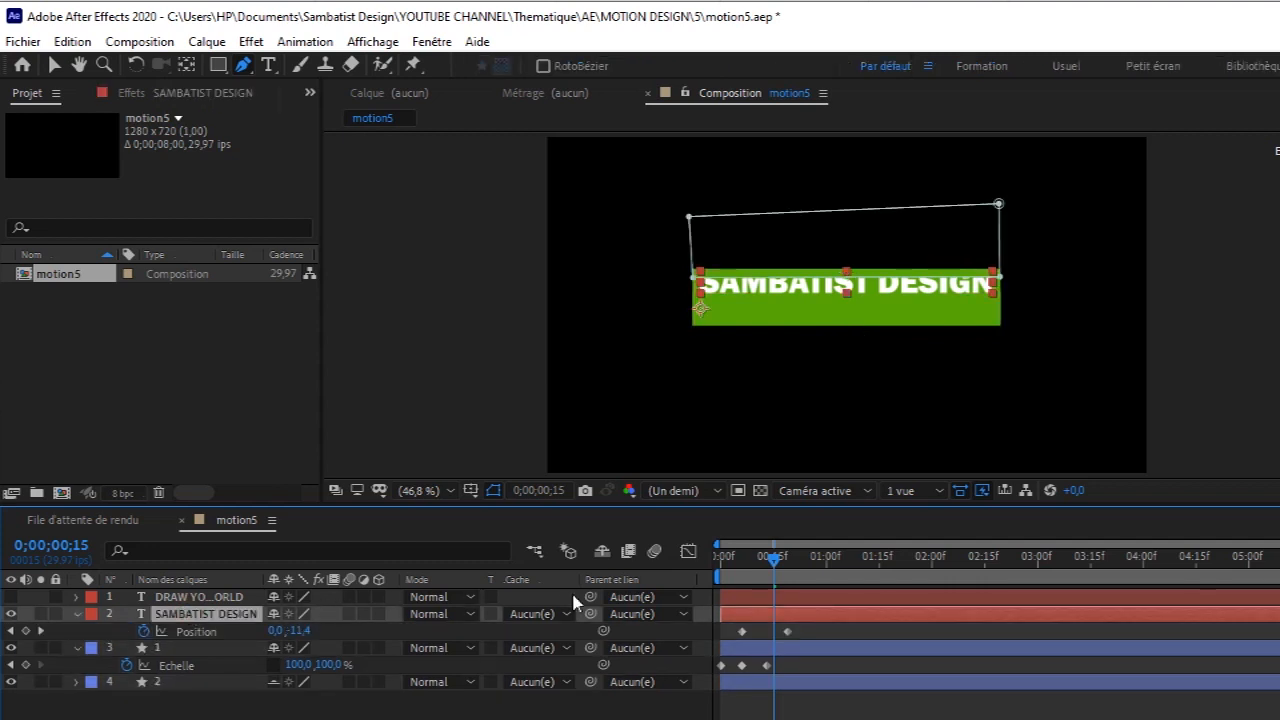
- Keyframe layer 2's Position from 665, 428.9 at 0;00;00;15 to 665, 494.9 at 0;00;00;19, sliding the white bar down
left_click(212, 684)
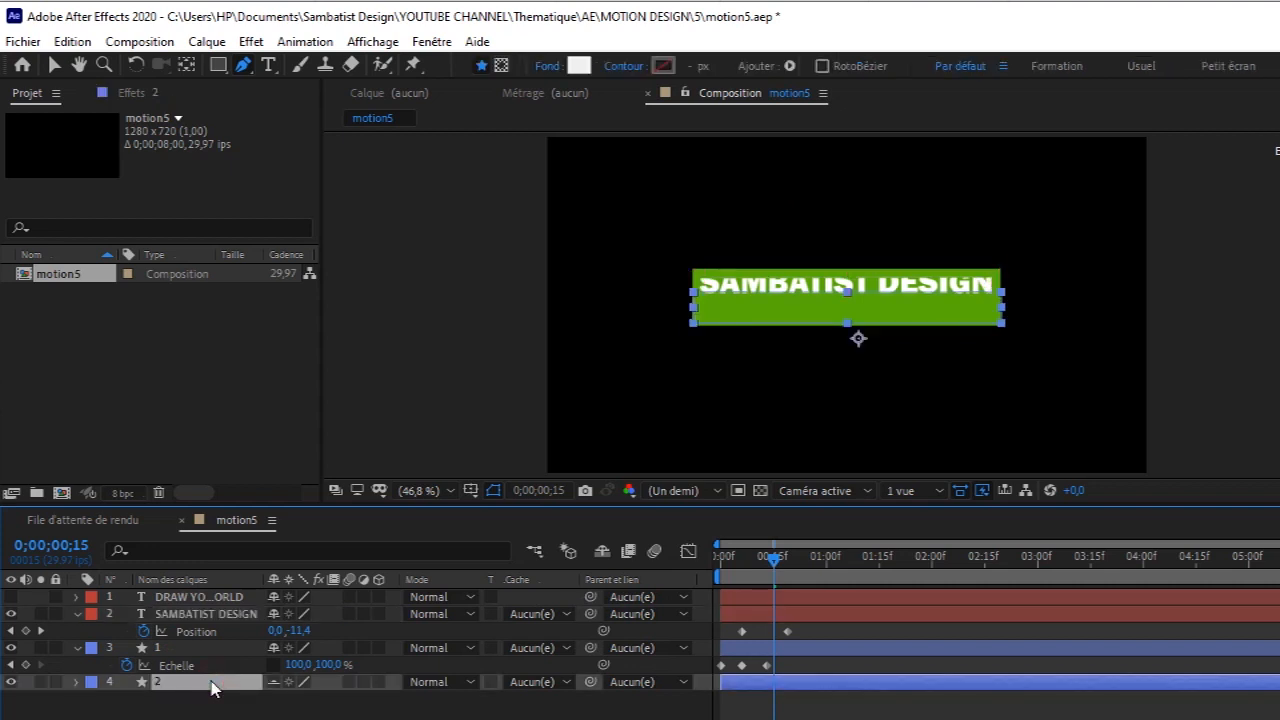
key("p")
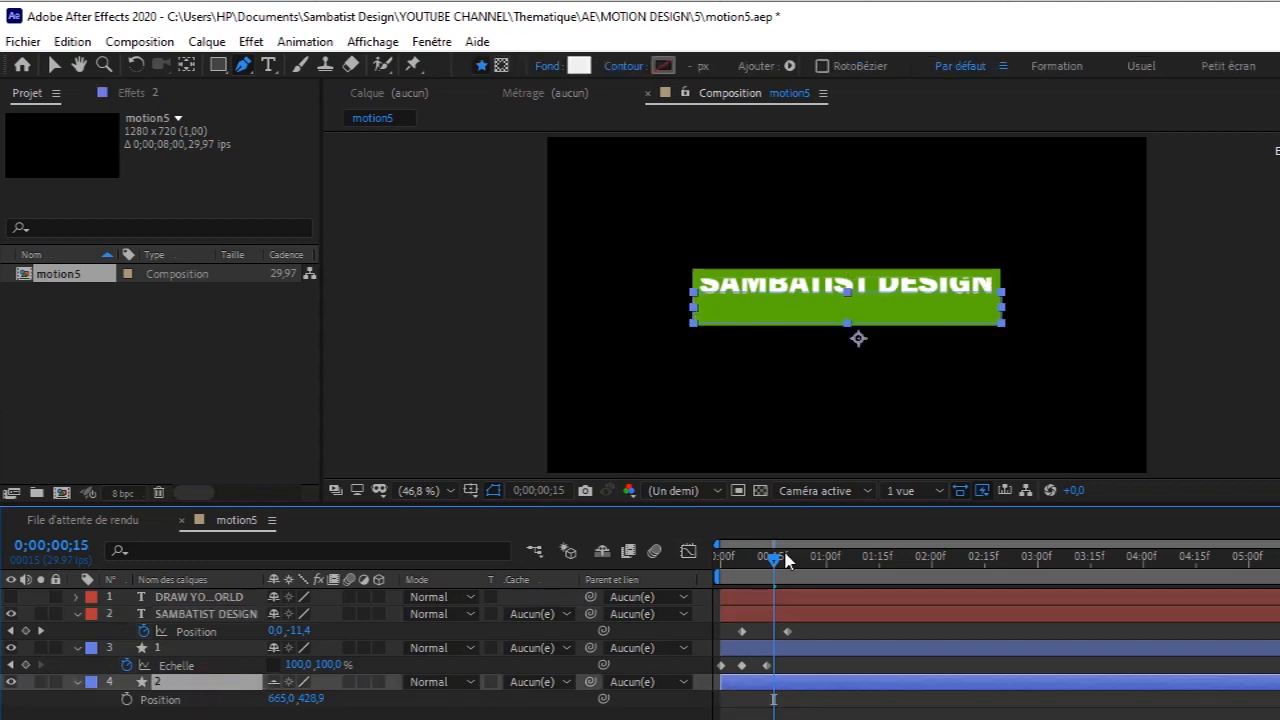
left_click_drag(778, 567, 780, 567)
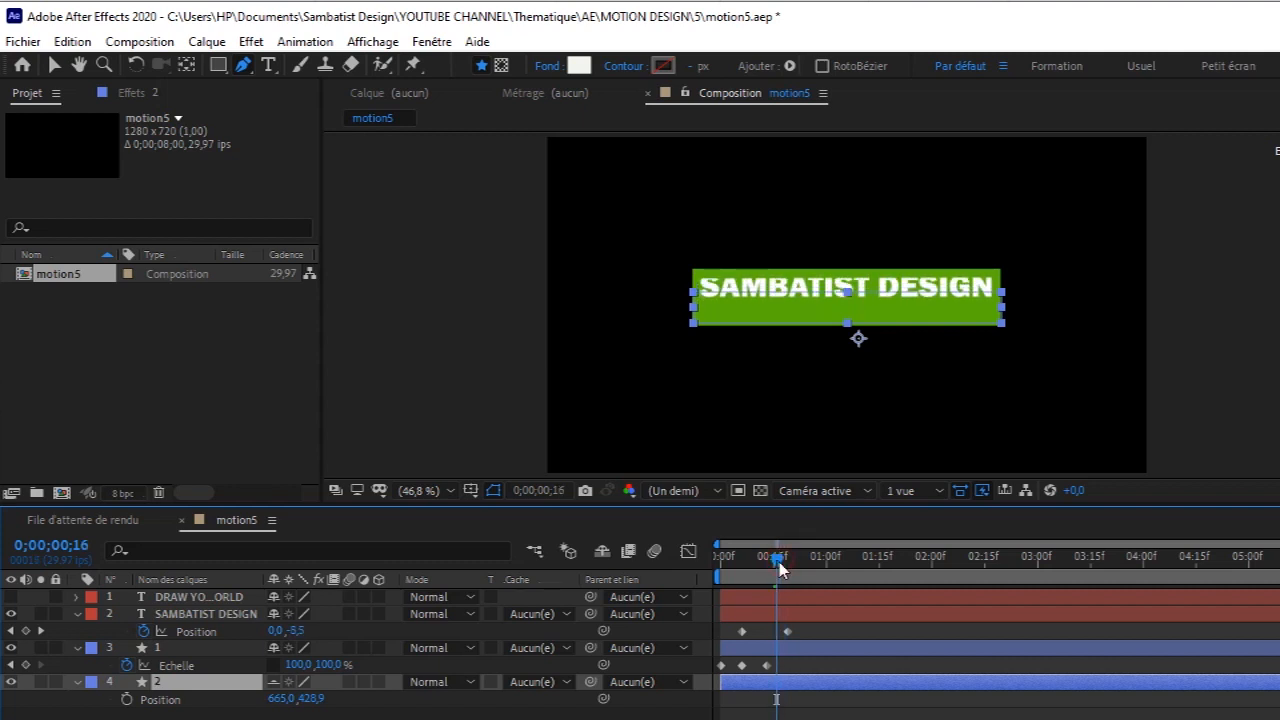
left_click_drag(779, 568, 774, 566)
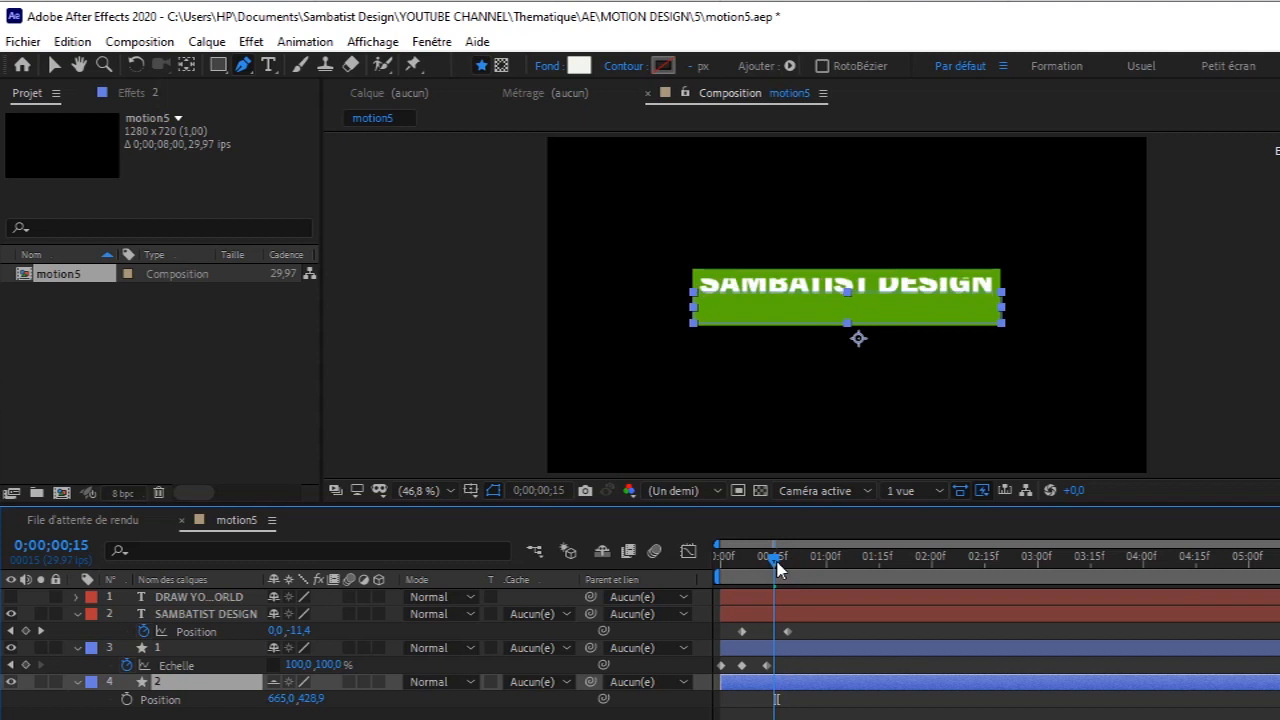
left_click(127, 699)
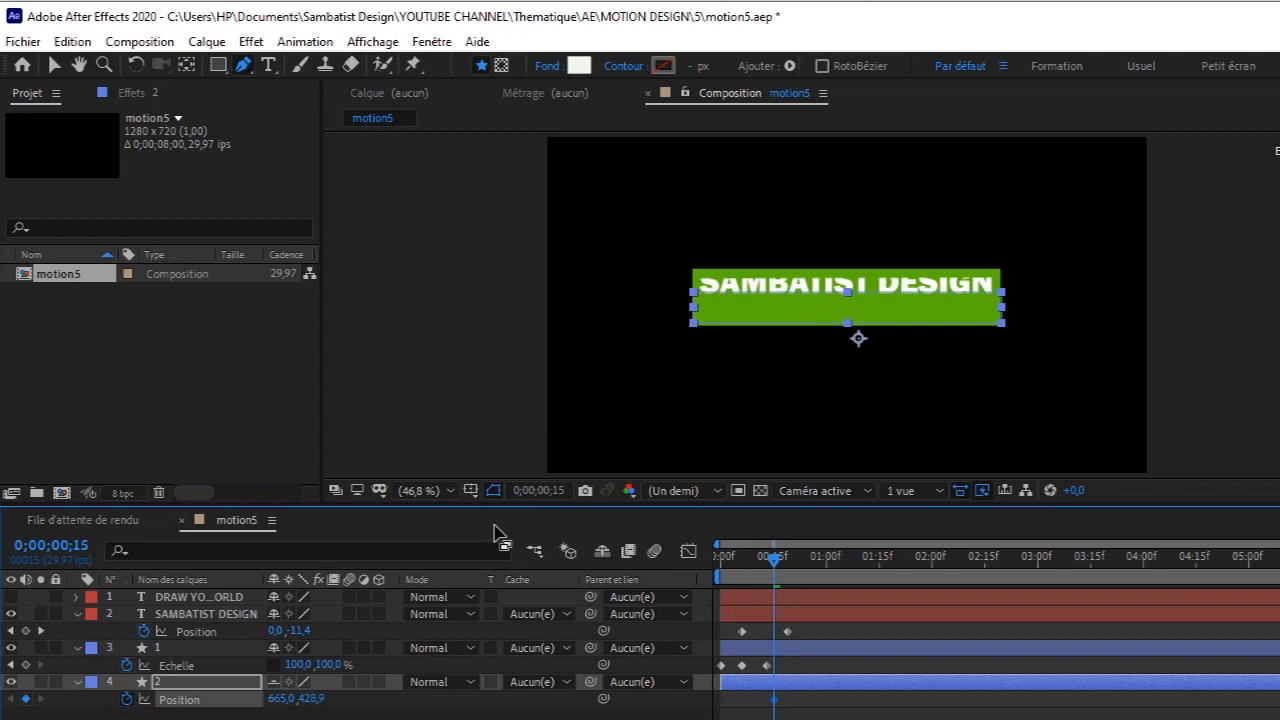
left_click_drag(783, 563, 795, 573)
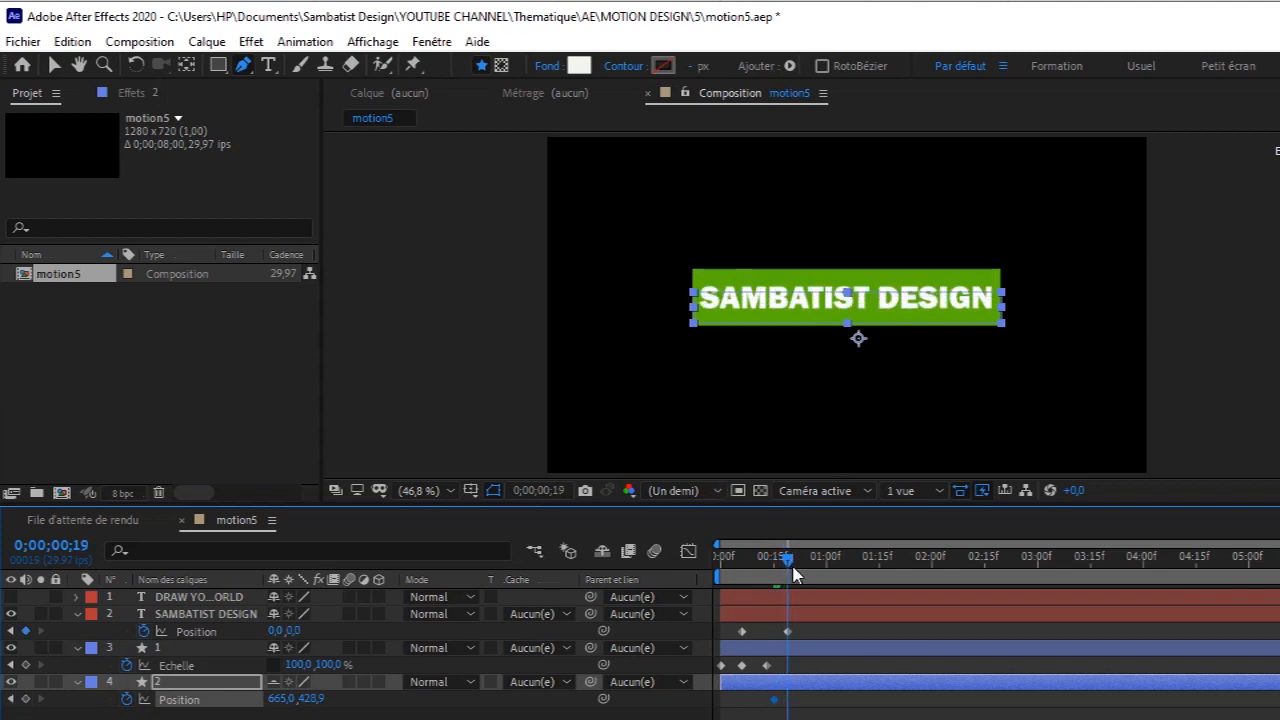
left_click_drag(309, 699, 376, 699)
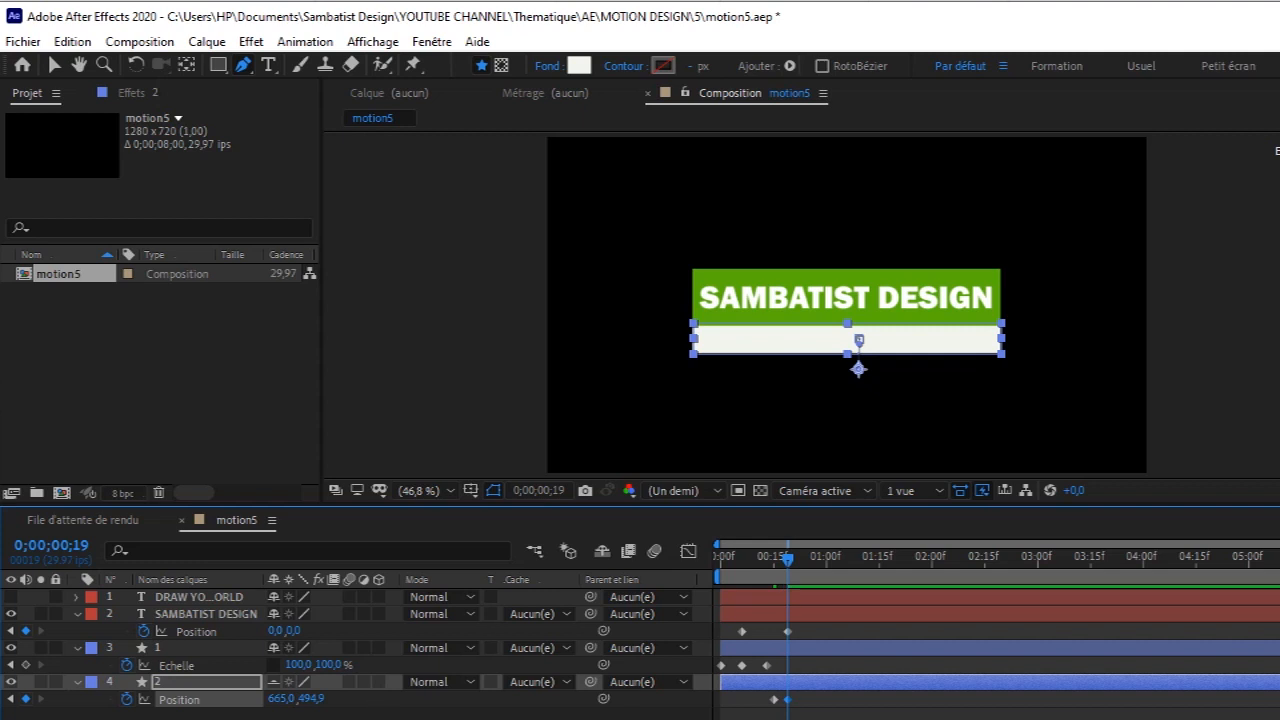
- Show the DRAW YOUR WORLD layer and draw a closed four-point mask on it, extending rightward from the white bar's right edge
left_click(183, 598)
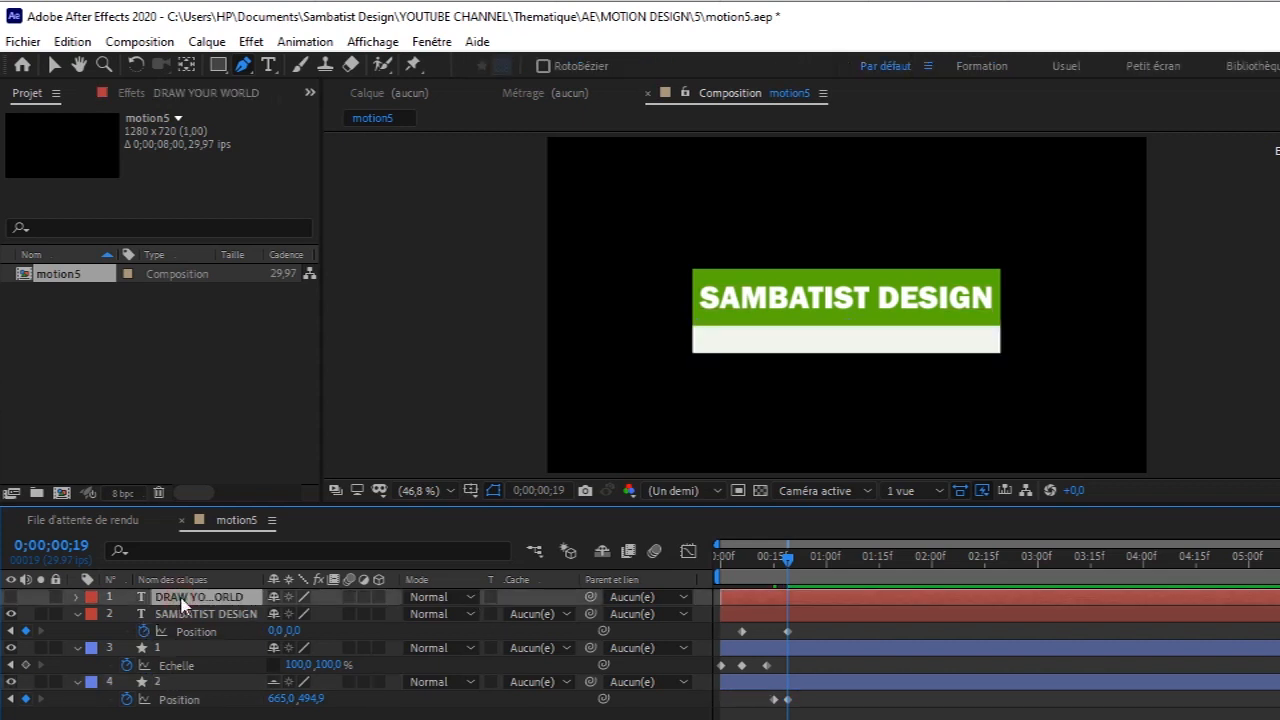
left_click(11, 597)
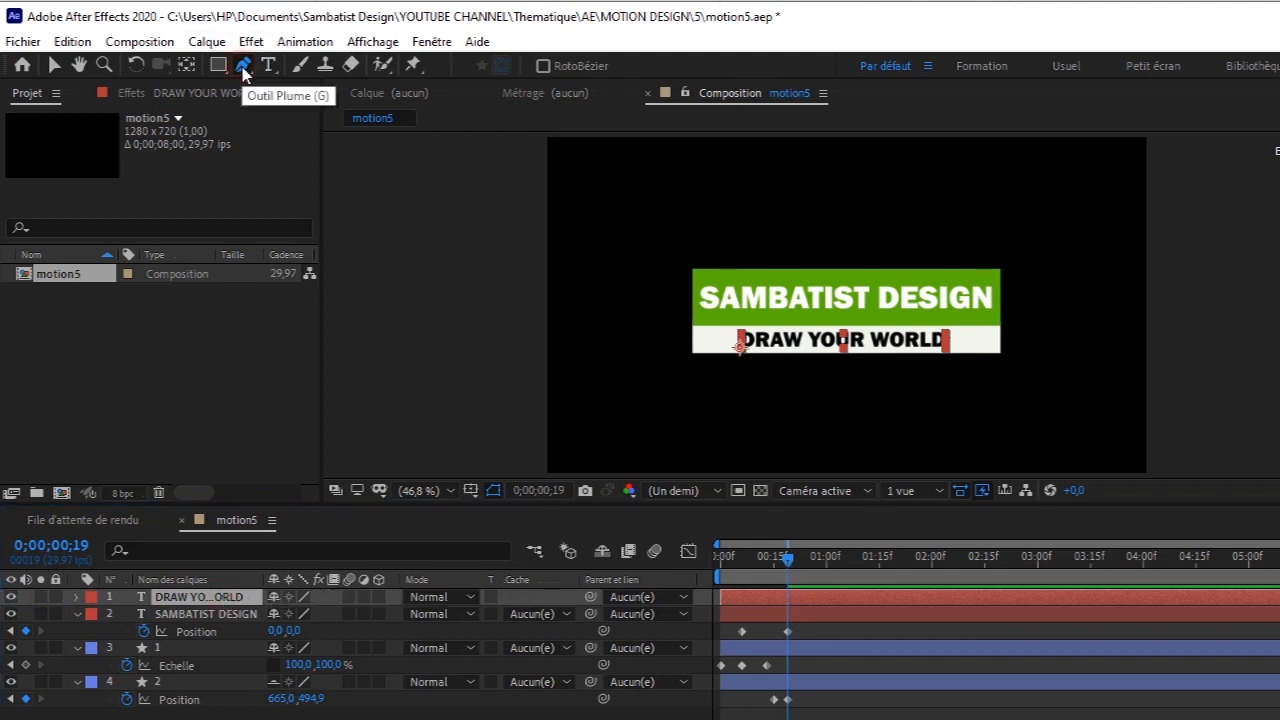
left_click(1003, 335)
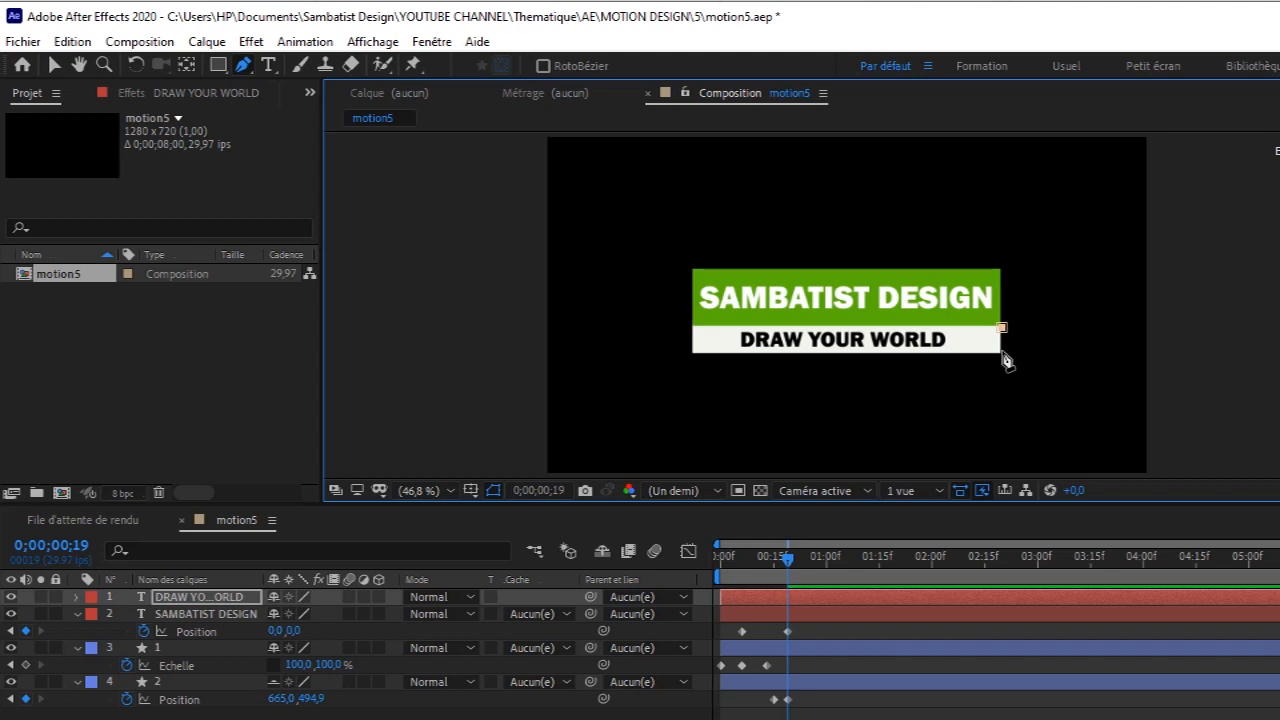
left_click(1001, 353)
left_click(1265, 353)
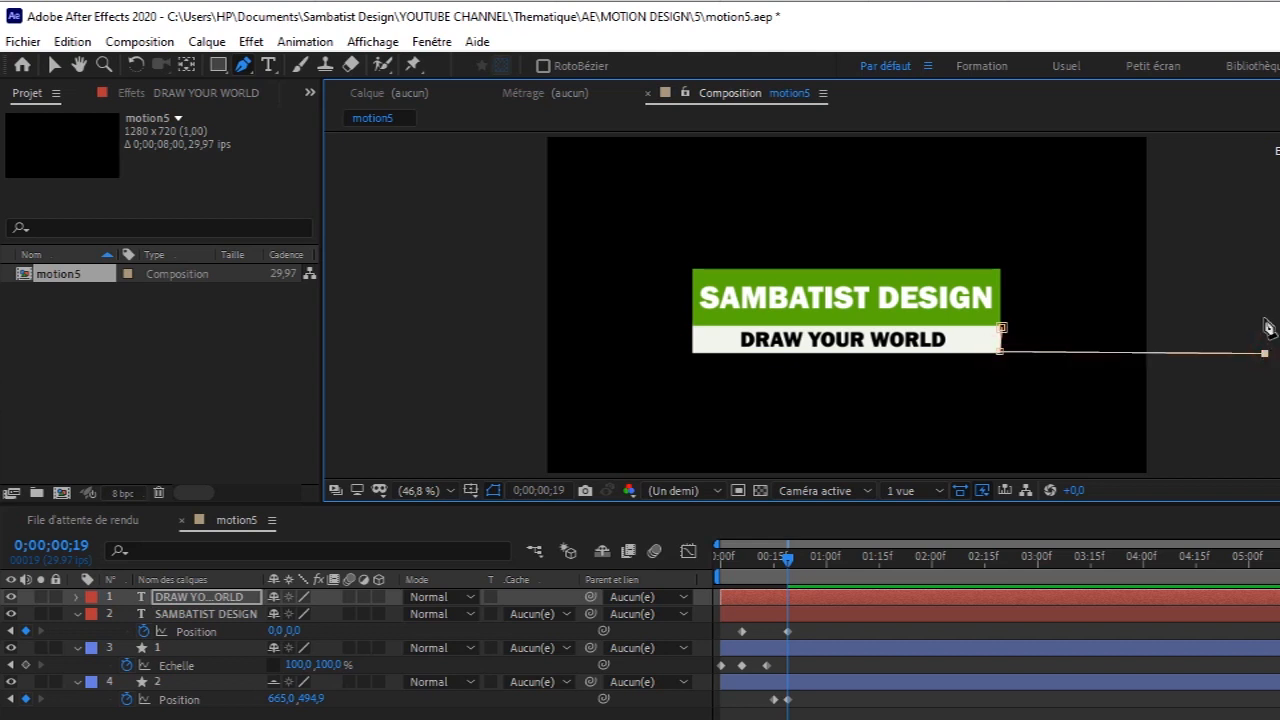
left_click(1264, 319)
left_click(1001, 327)
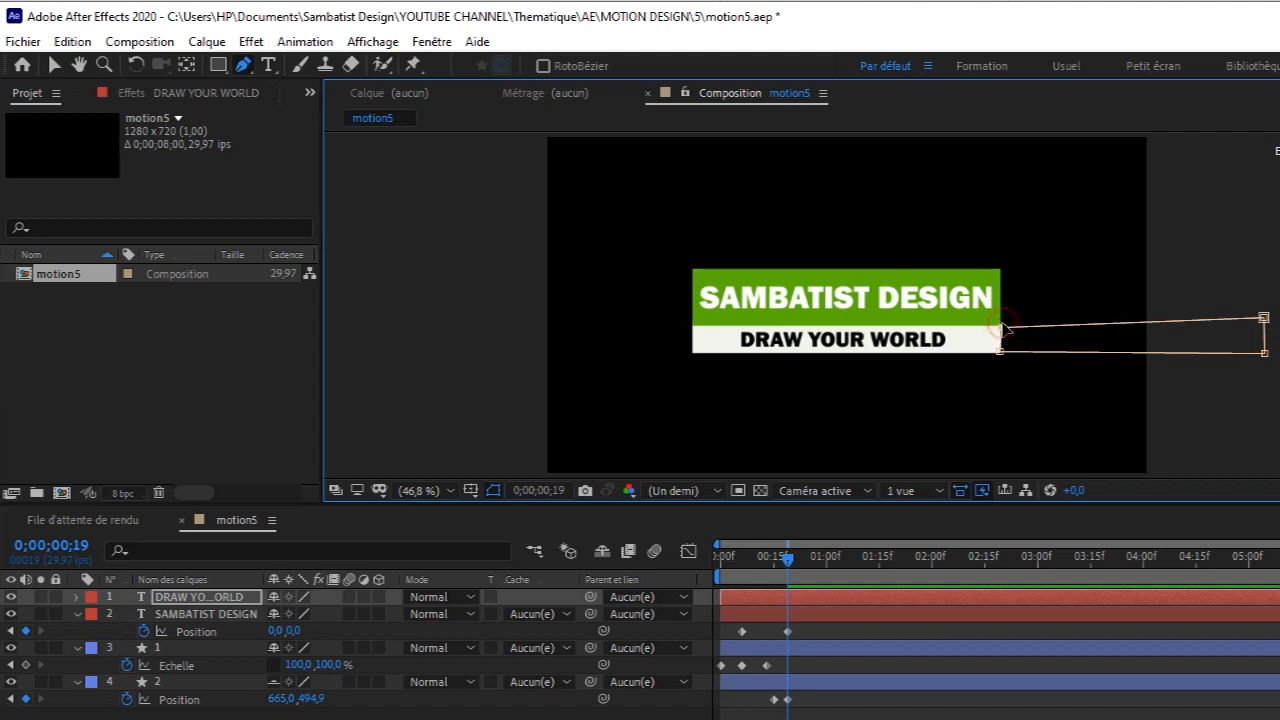
- Trim the start of layer 2 to 0;00;00;15 so the white bar begins at its first Position keyframe
left_click(790, 558)
mouse_move(790, 560)
left_mouse_down()
mouse_move(714, 570)
mouse_move(780, 577)
left_mouse_up()
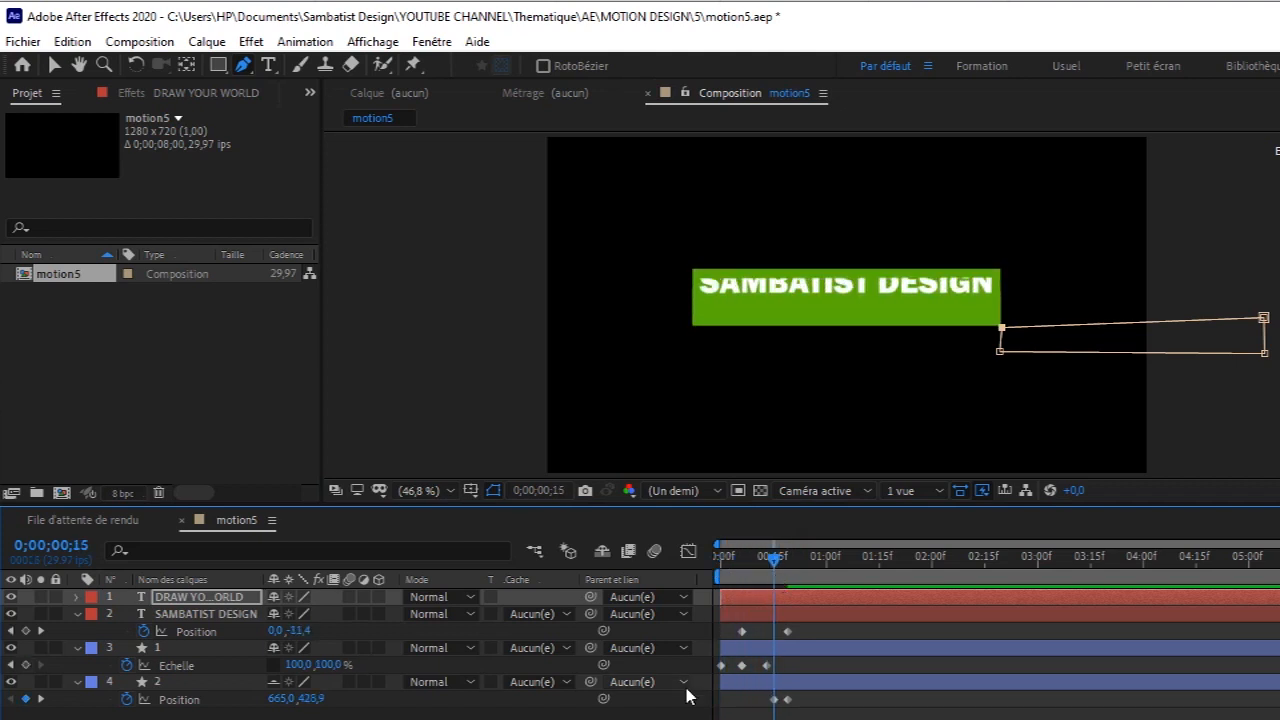
left_click(726, 684)
left_click_drag(724, 684, 775, 681)
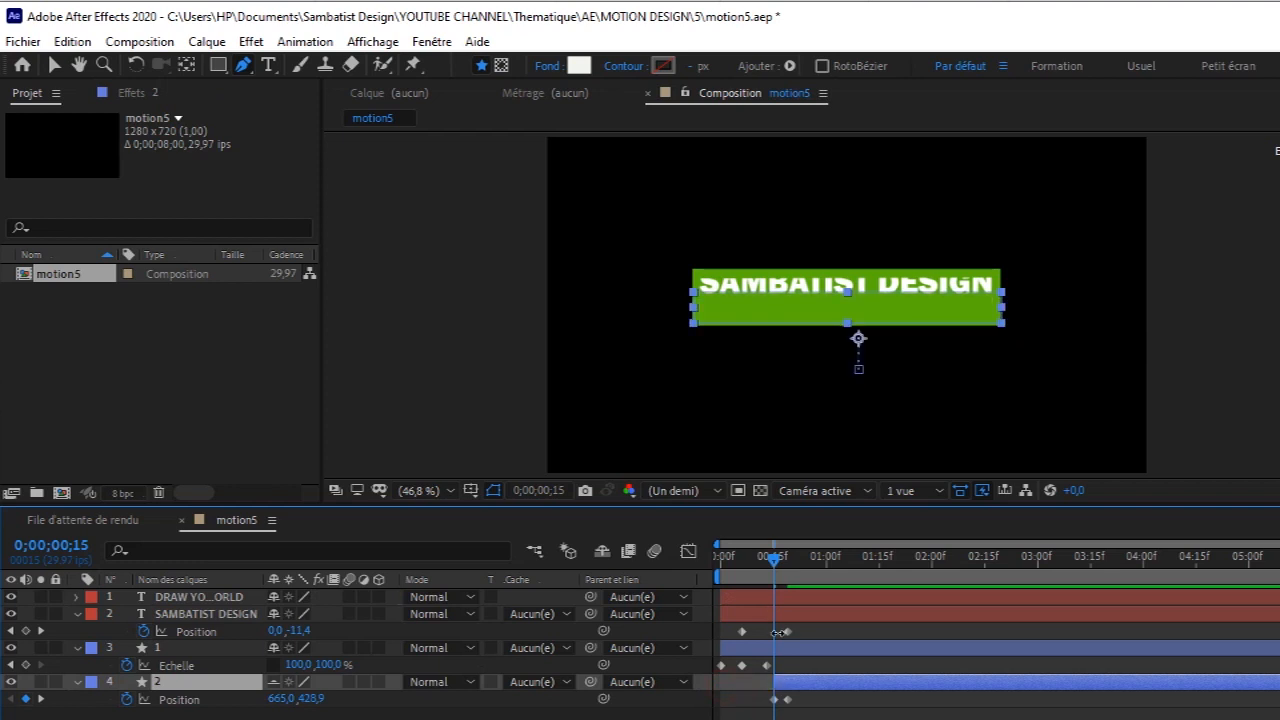
- Delay the last Position keyframe of the SAMBATIST DESIGN layer from 0;00;00;19 to 0;00;00;25
mouse_move(779, 563)
left_mouse_down()
mouse_move(679, 565)
mouse_move(790, 585)
left_mouse_up()
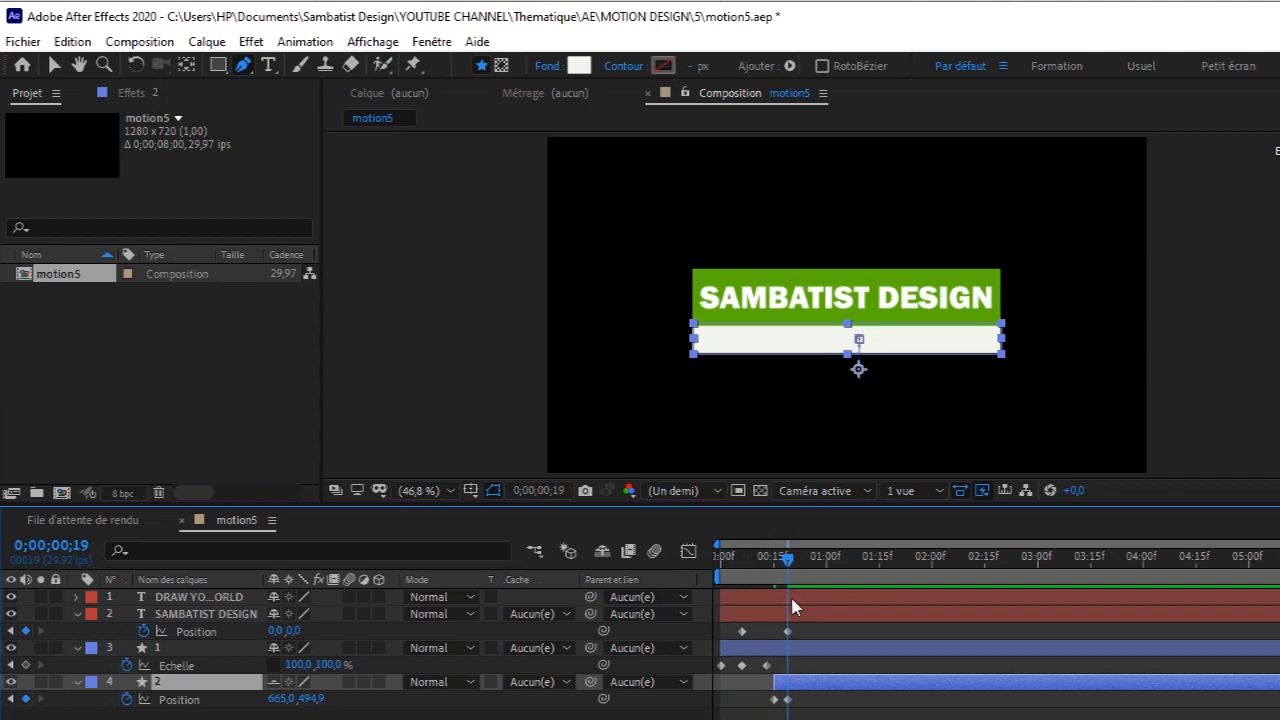
left_click(788, 631)
left_click_drag(790, 630, 811, 634)
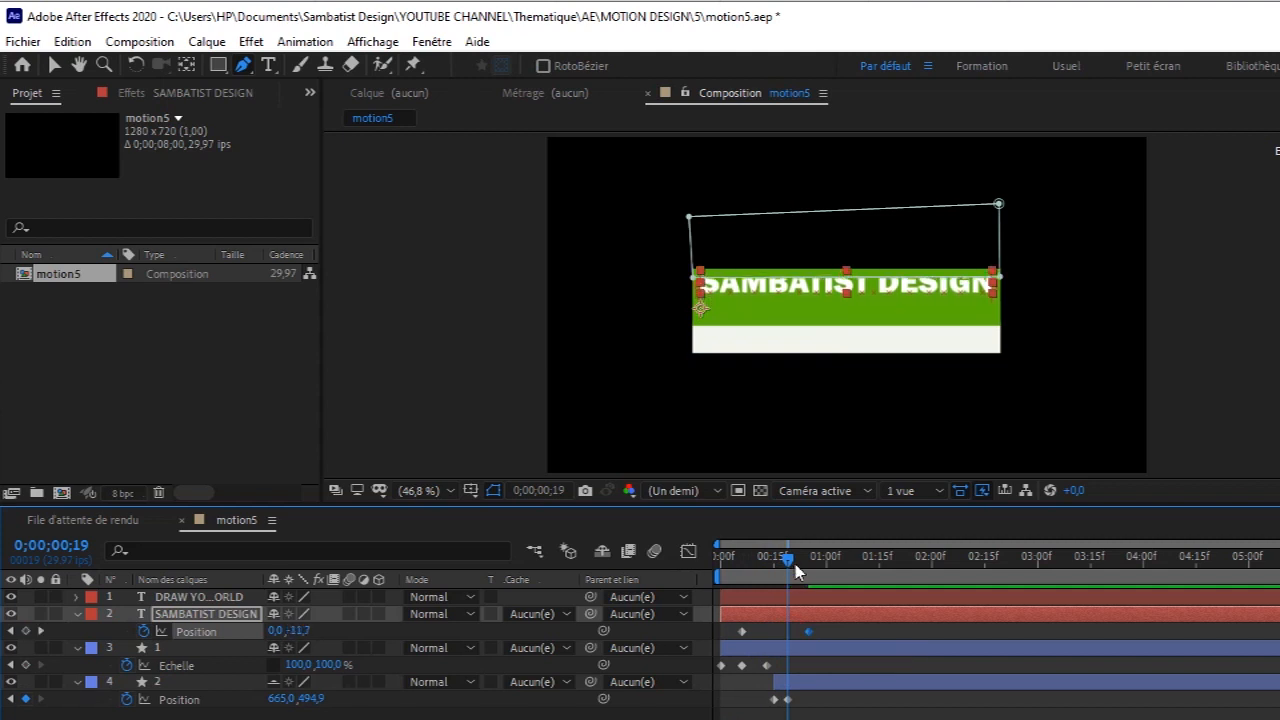
- Set the current time to 0;00;00;25 and add a Position text animator to the DRAW YOUR WORLD layer
left_click_drag(777, 563, 797, 587)
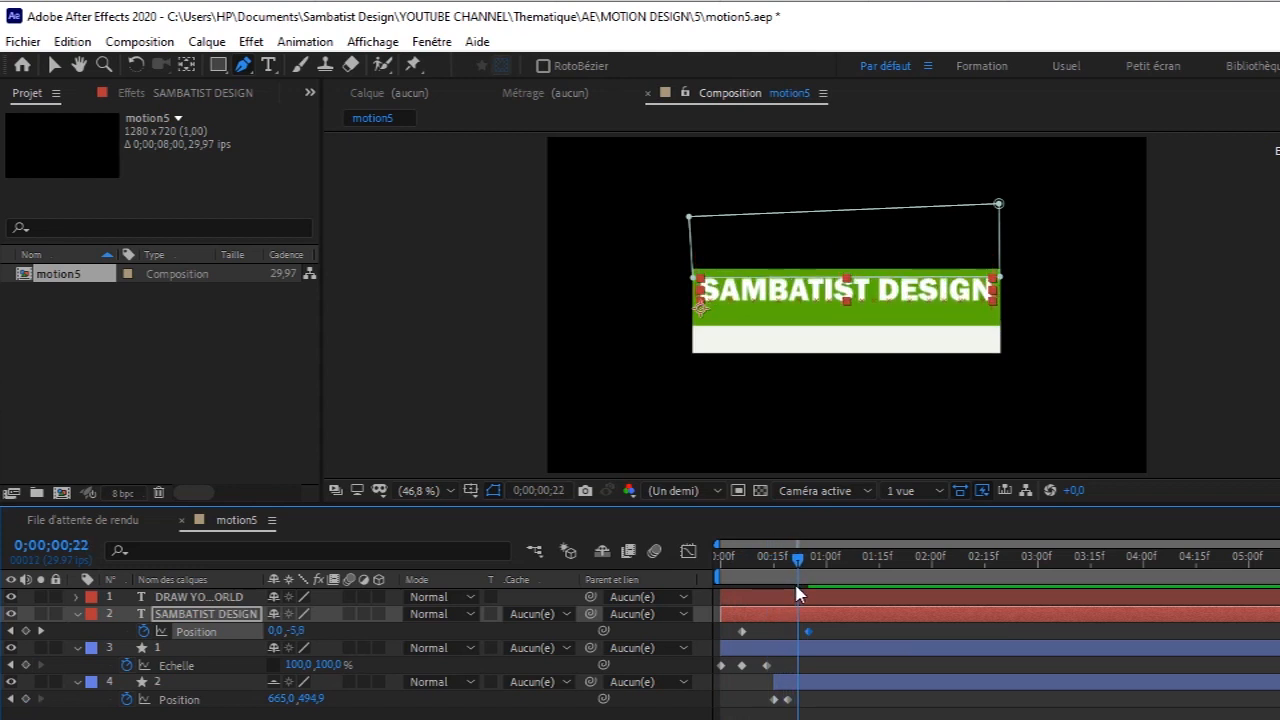
left_click(239, 597)
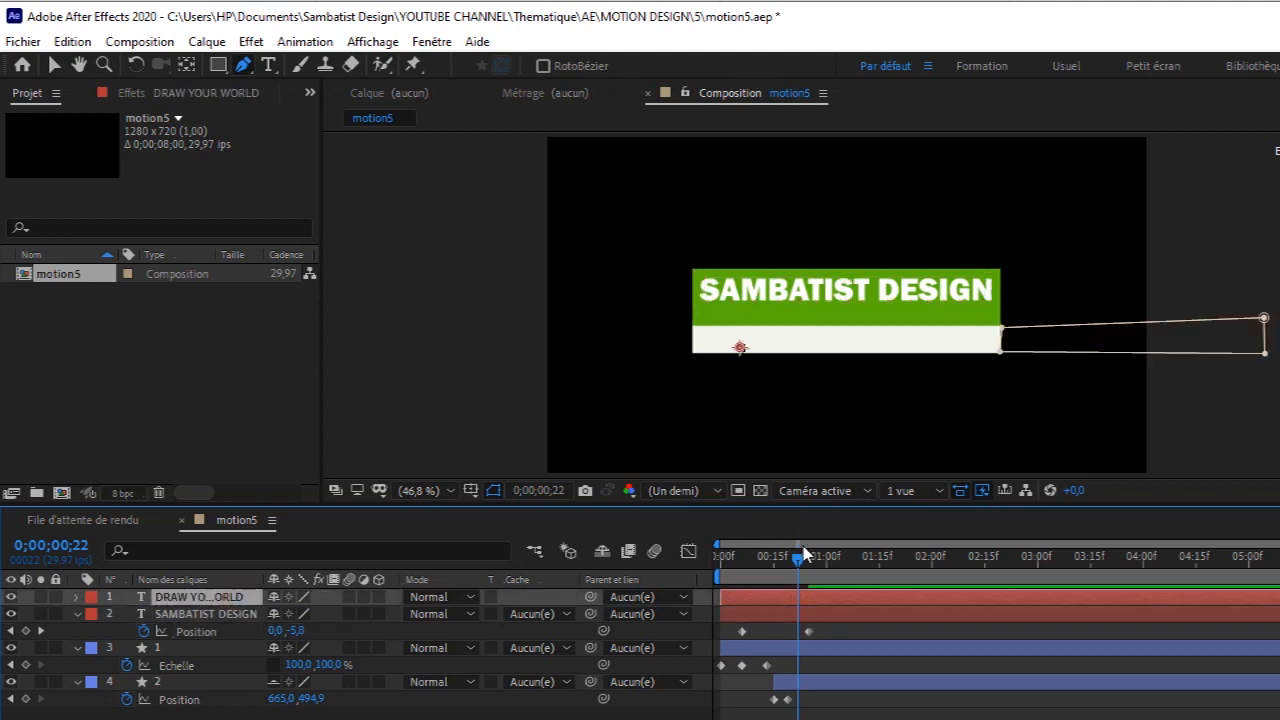
left_click_drag(802, 558, 807, 557)
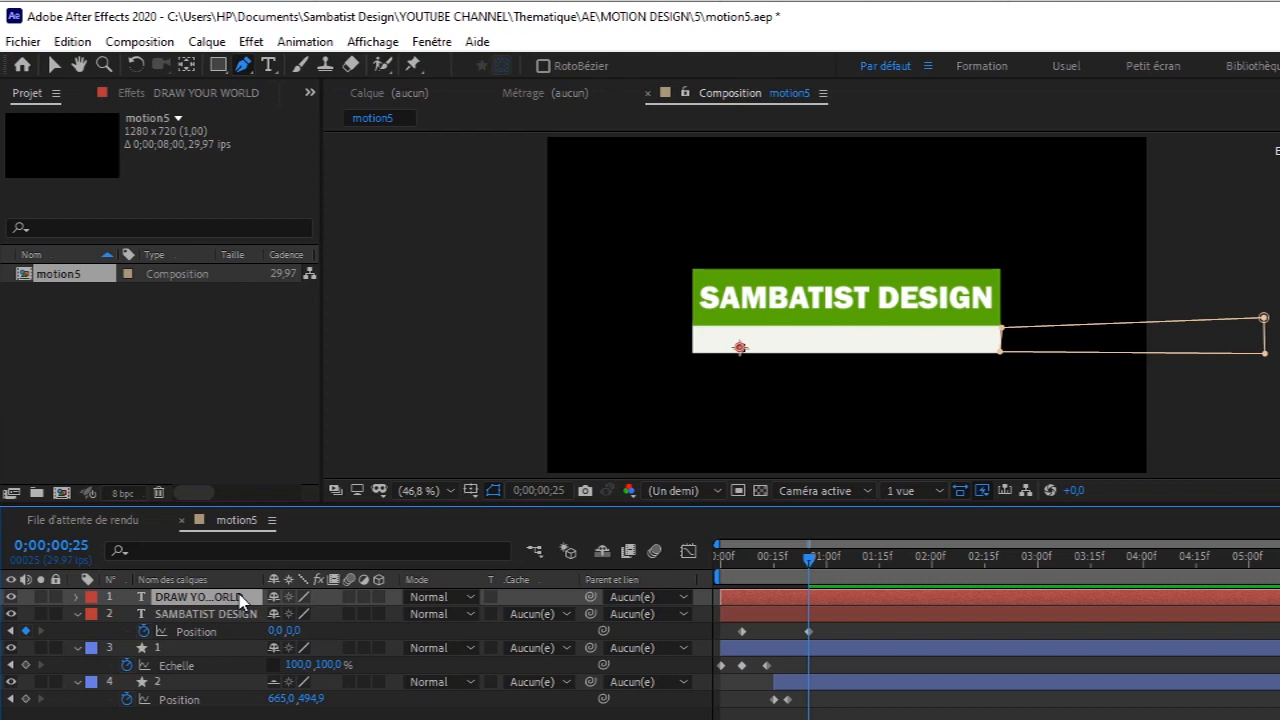
key("m")
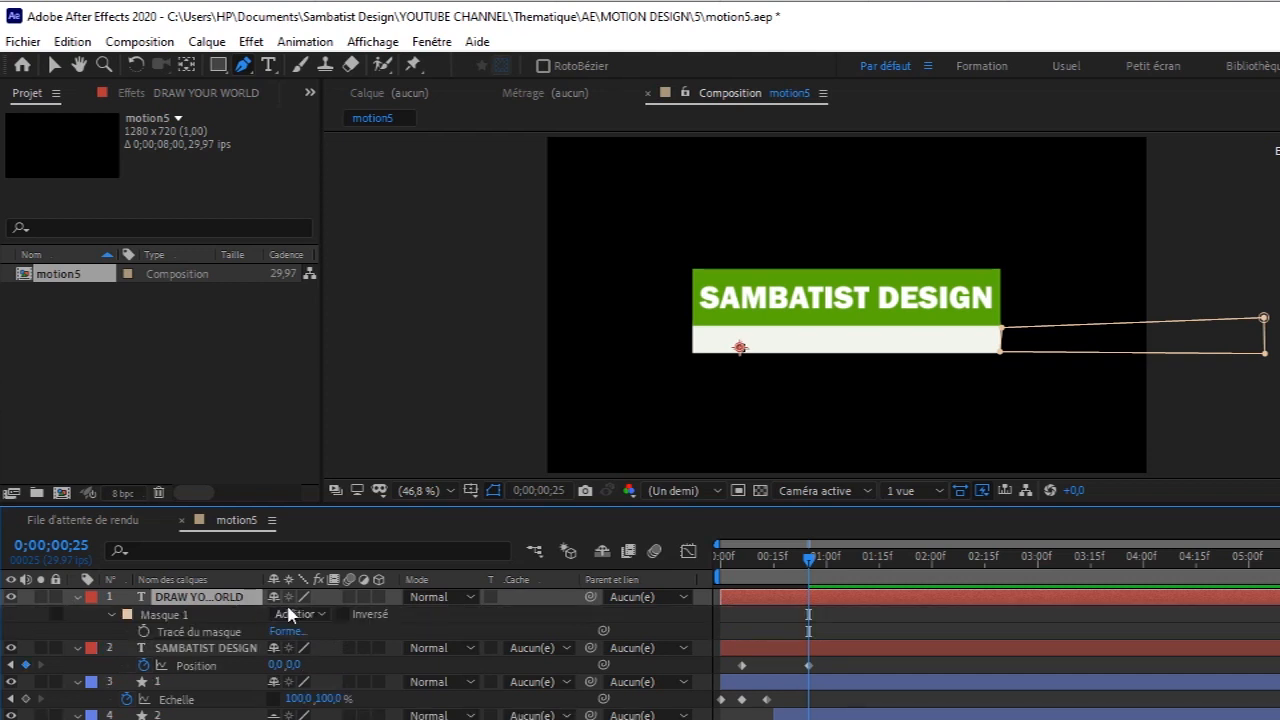
left_click(79, 597)
left_click(78, 597)
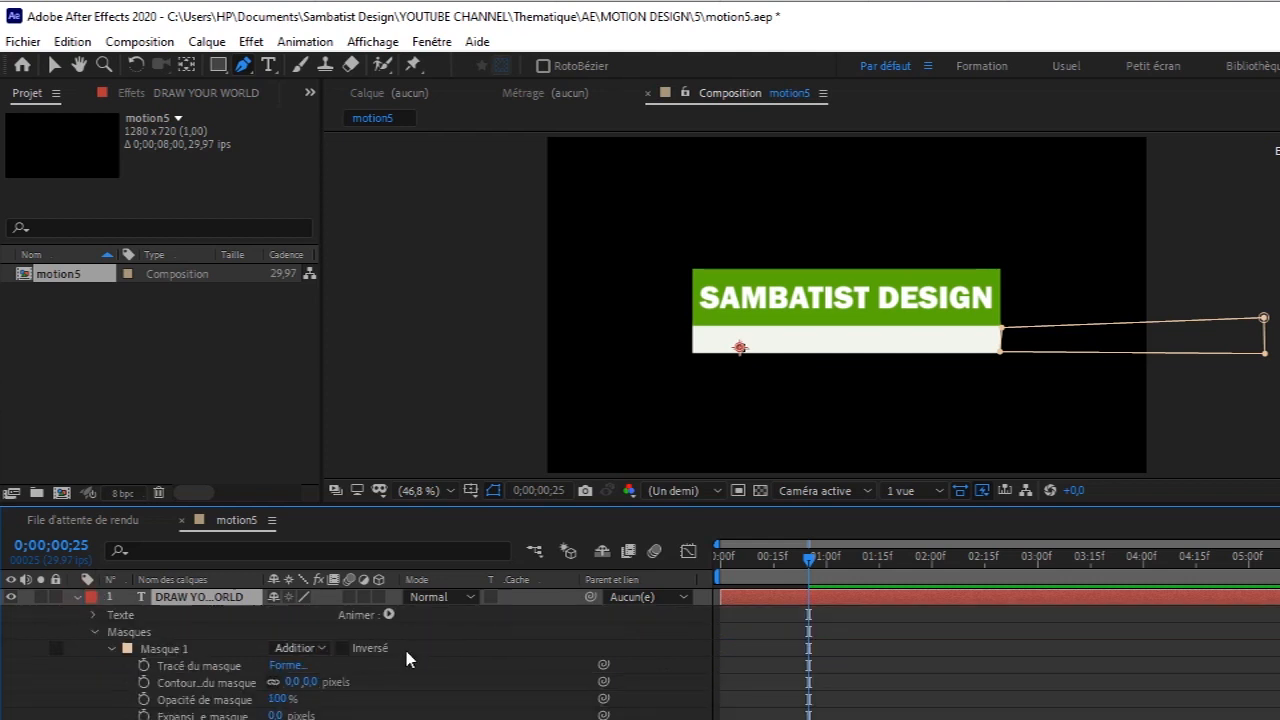
left_click(390, 616)
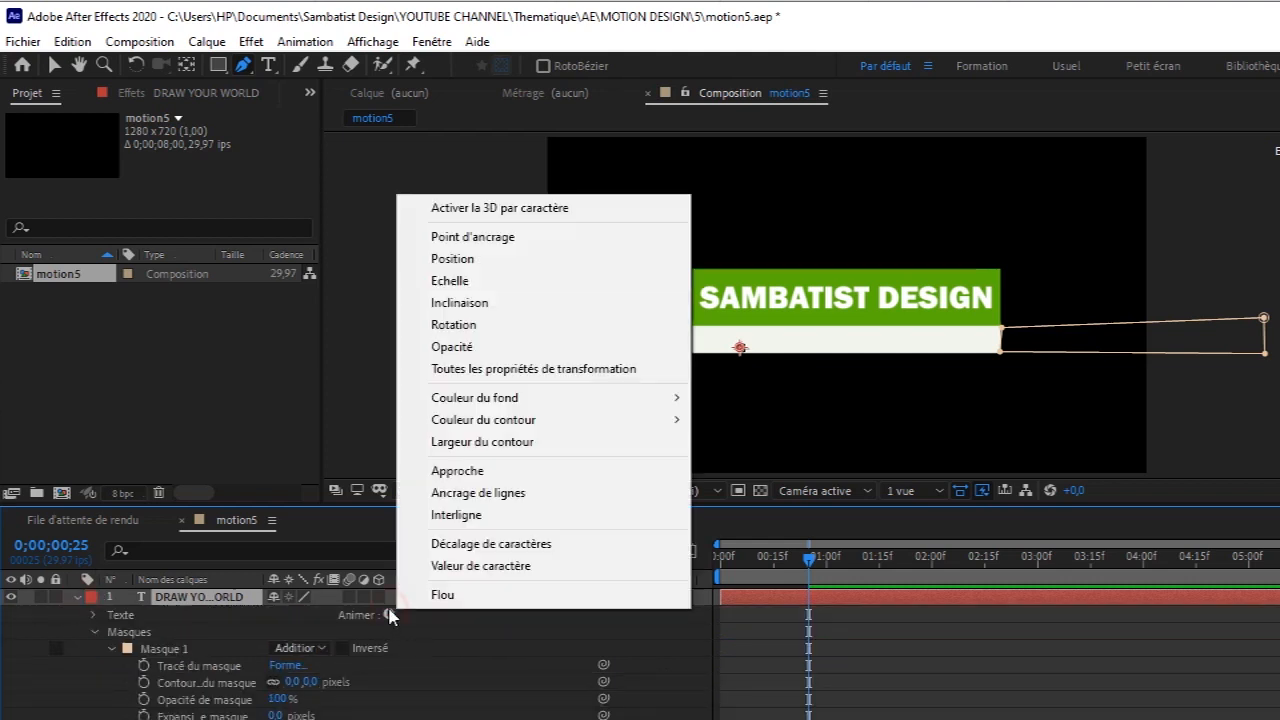
left_click(494, 260)
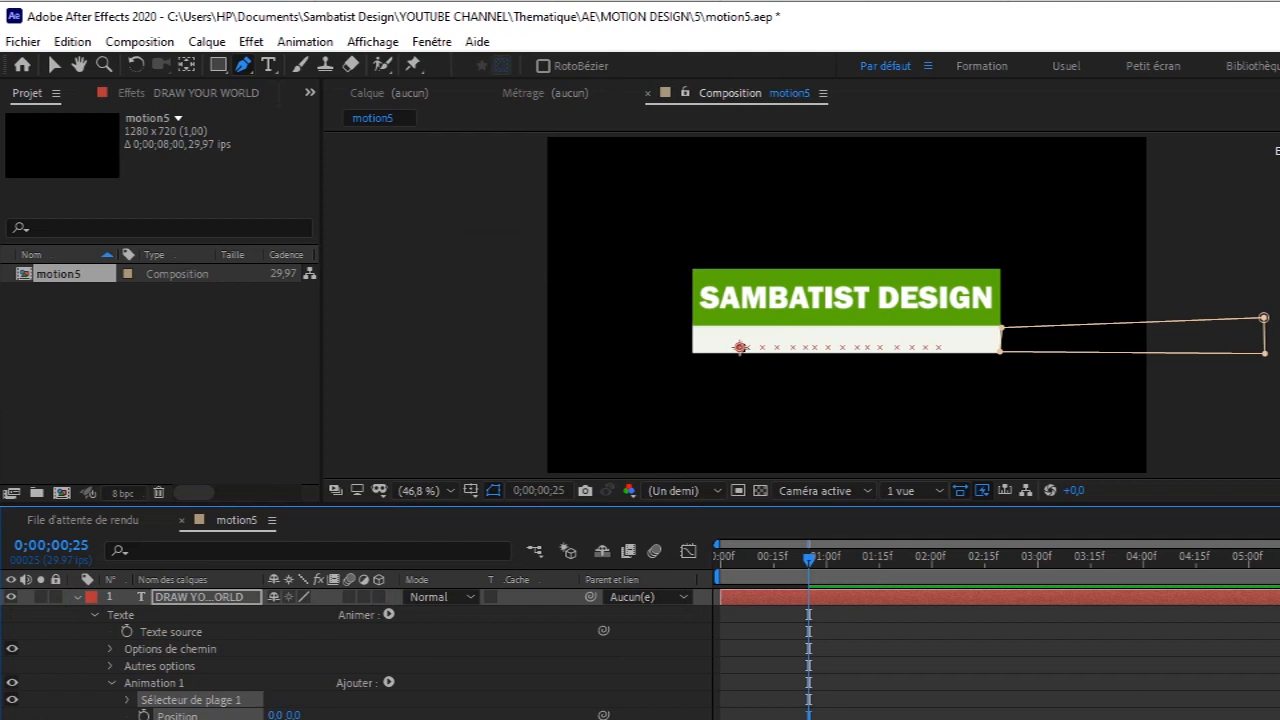
- Invert Masque 1 on DRAW YOUR WORLD and keyframe the text animator's Position at 0, 0 at 0;00;00;25
scroll(350, 655, "down", 5)
scroll(508, 663, "up", 5)
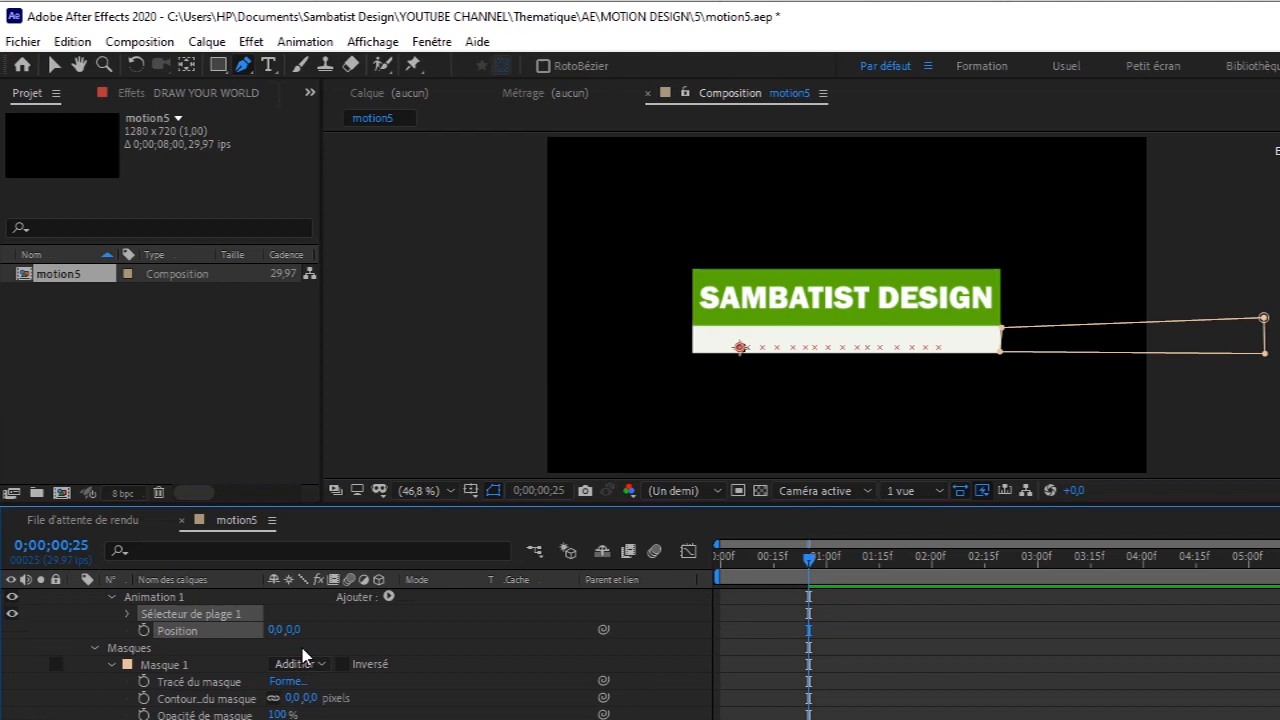
mouse_move(275, 630)
left_mouse_down()
mouse_move(232, 638)
mouse_move(266, 633)
left_mouse_up()
mouse_move(296, 634)
left_mouse_down()
mouse_move(229, 633)
mouse_move(285, 642)
left_mouse_up()
left_click(343, 664)
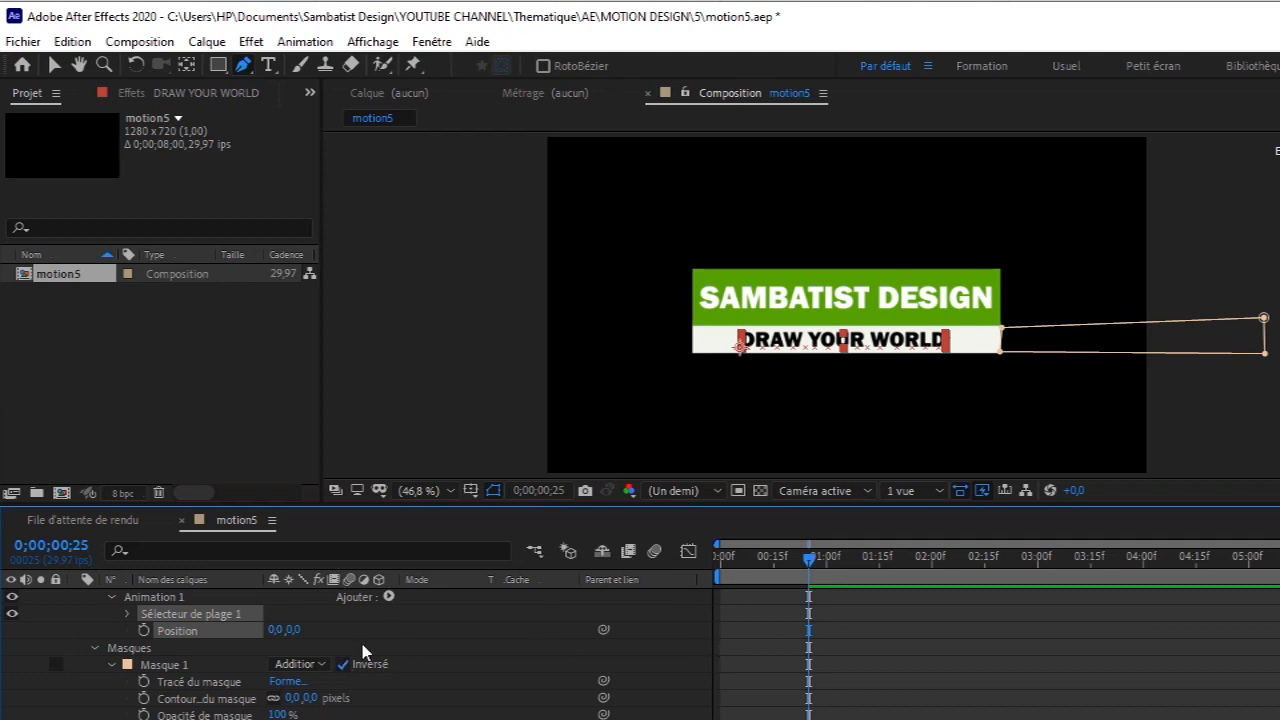
left_click(144, 630)
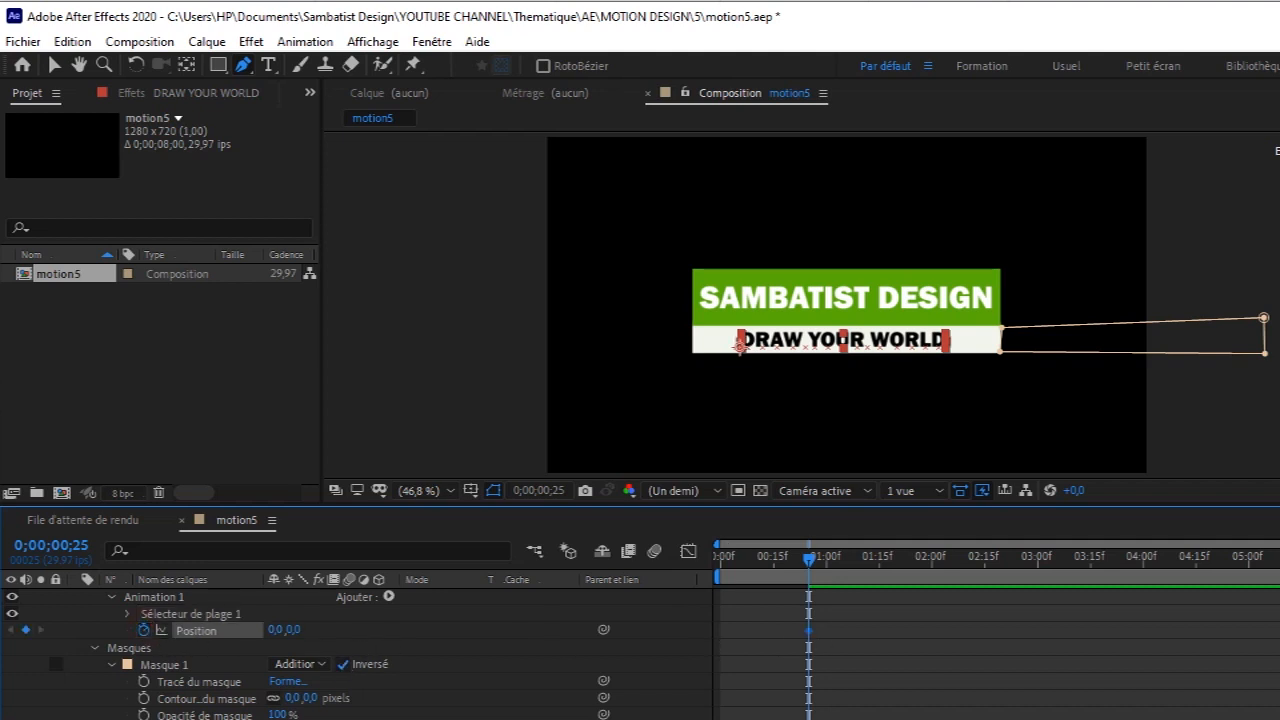
- Keyframe DRAW YOUR WORLD's animator Position at 301, 0 at 0;00;00;20 to start the text inside the mask, and collapse the layer
scroll(350, 650, "down", 4)
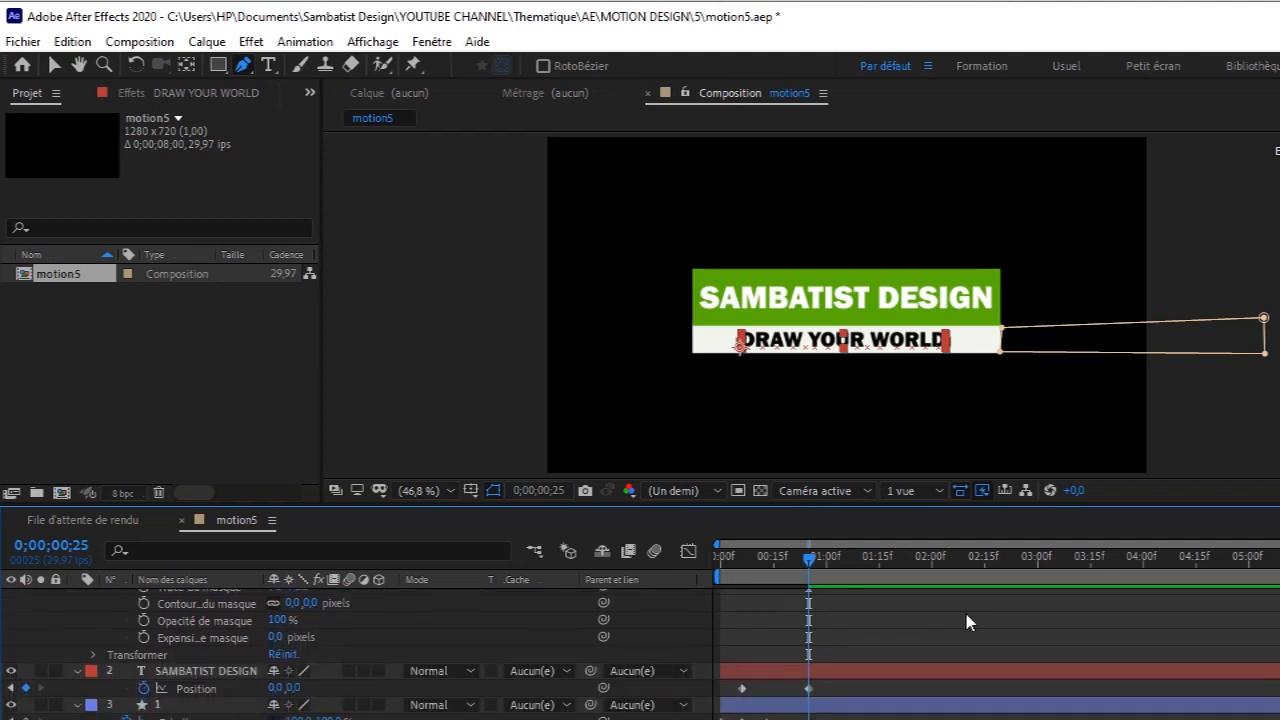
mouse_move(826, 581)
left_mouse_down()
mouse_move(751, 585)
mouse_move(790, 585)
left_mouse_up()
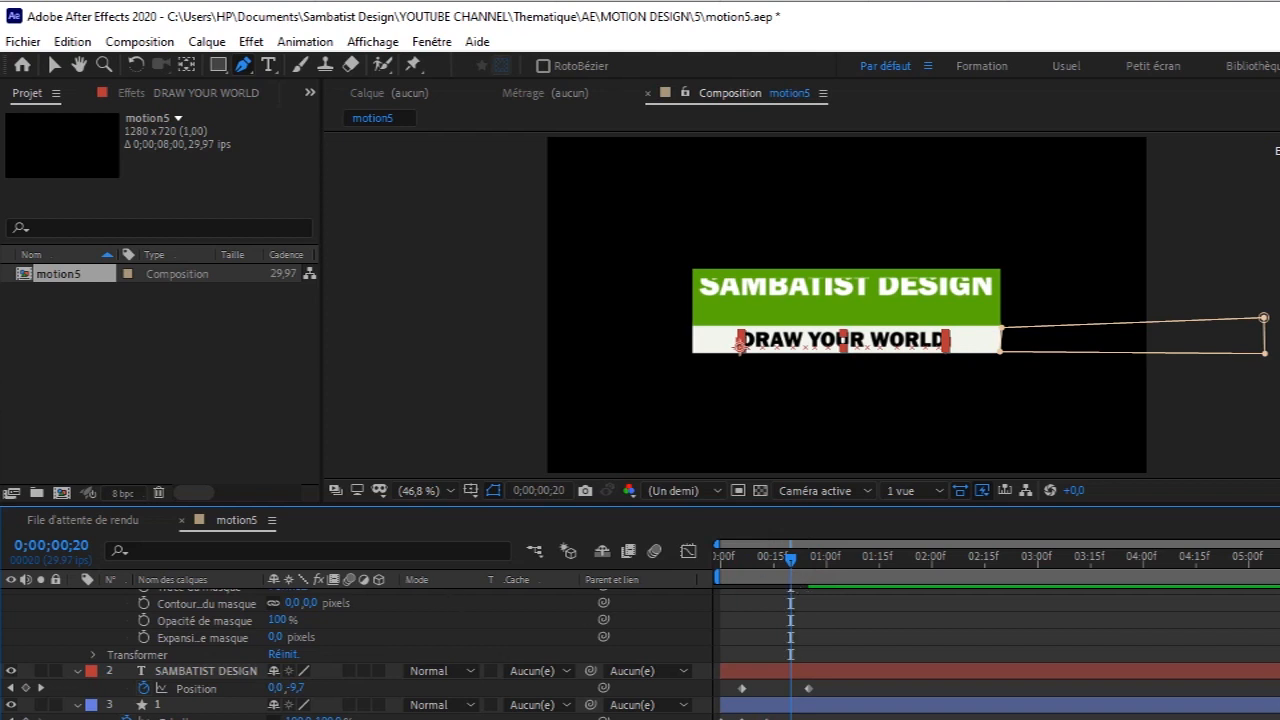
scroll(1080, 697, "up", 5)
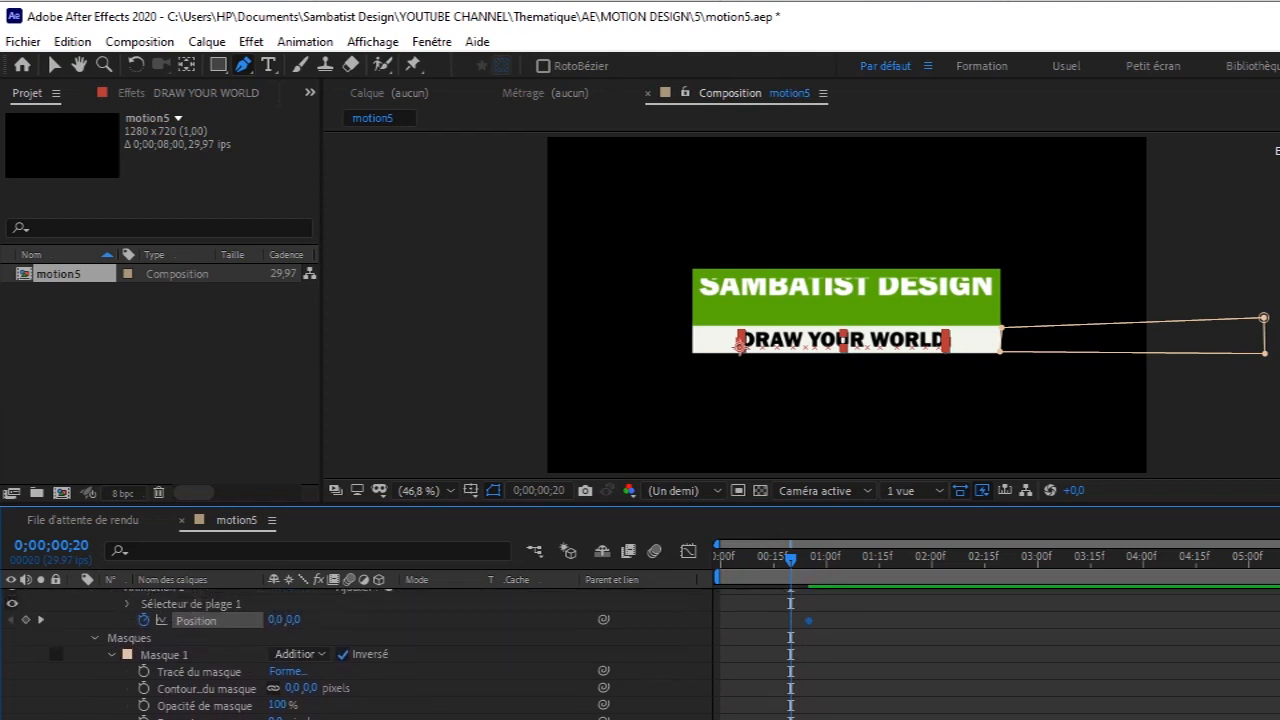
left_click_drag(295, 630, 553, 622)
key("ctrl+z")
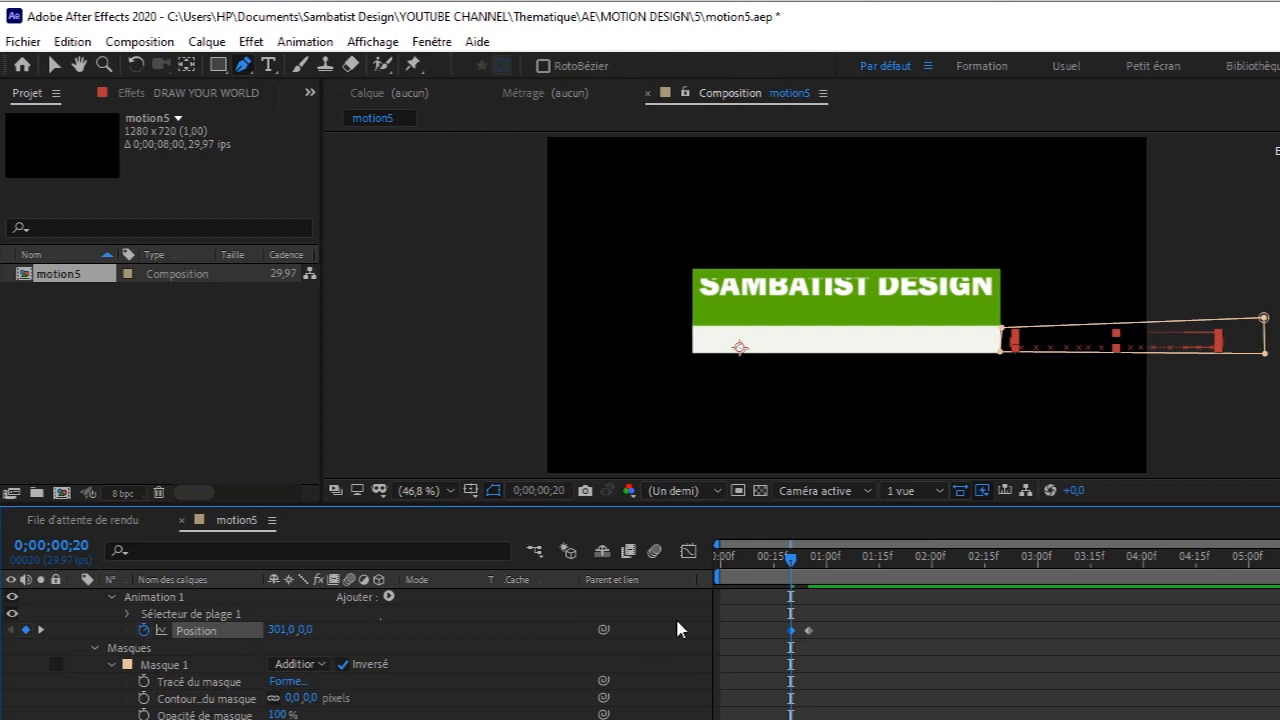
scroll(294, 620, "up", 3)
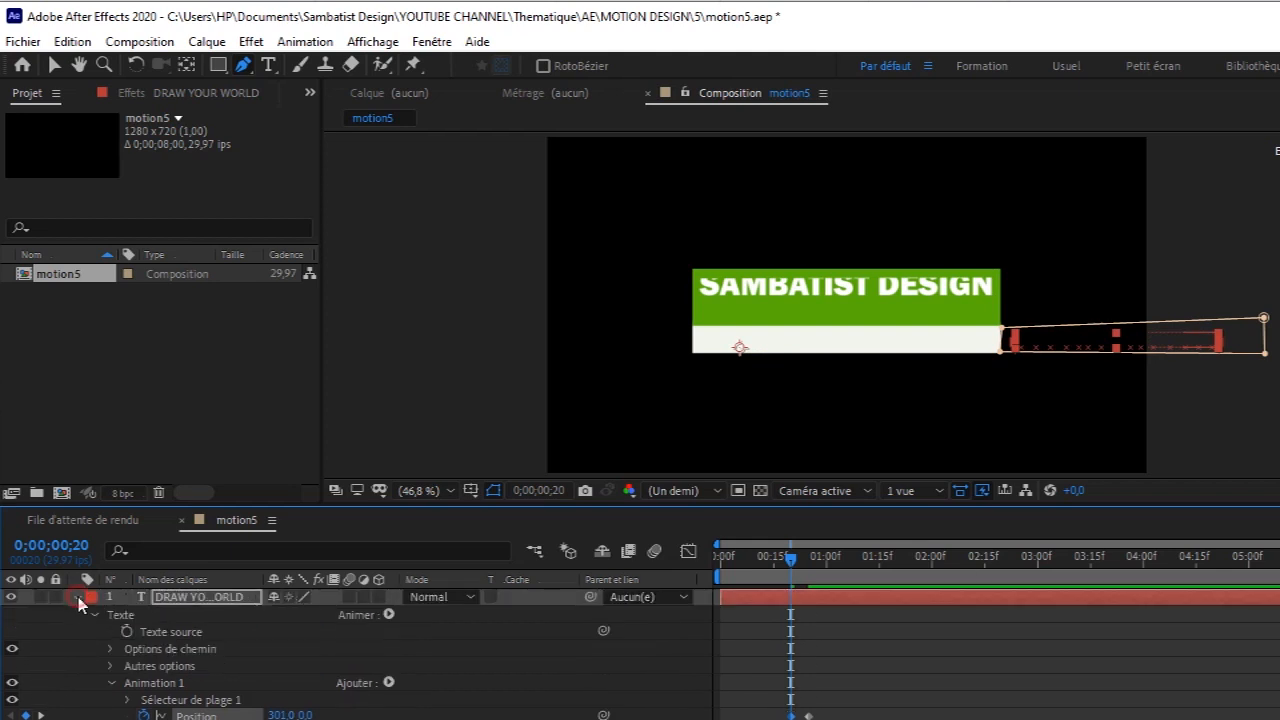
left_click(78, 598)
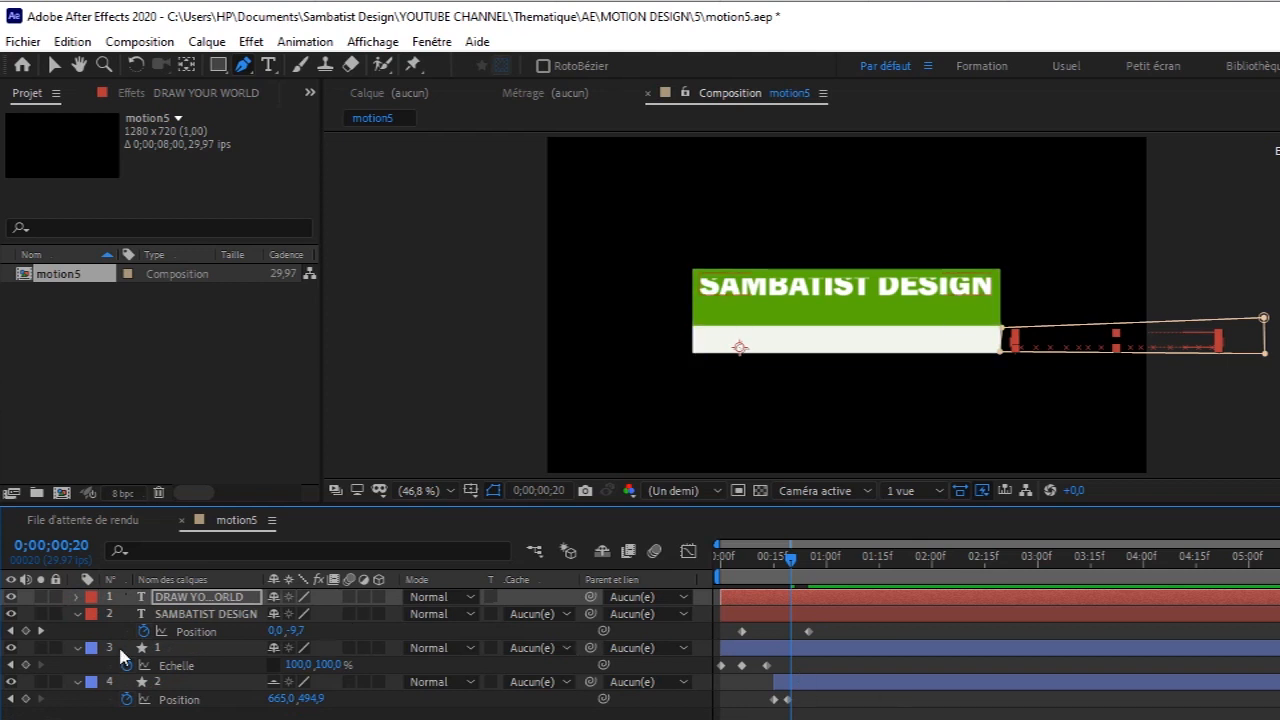
- Play the animation from the start to check DRAW YOUR WORLD's entrance
left_click_drag(790, 558, 738, 558)
key("space")
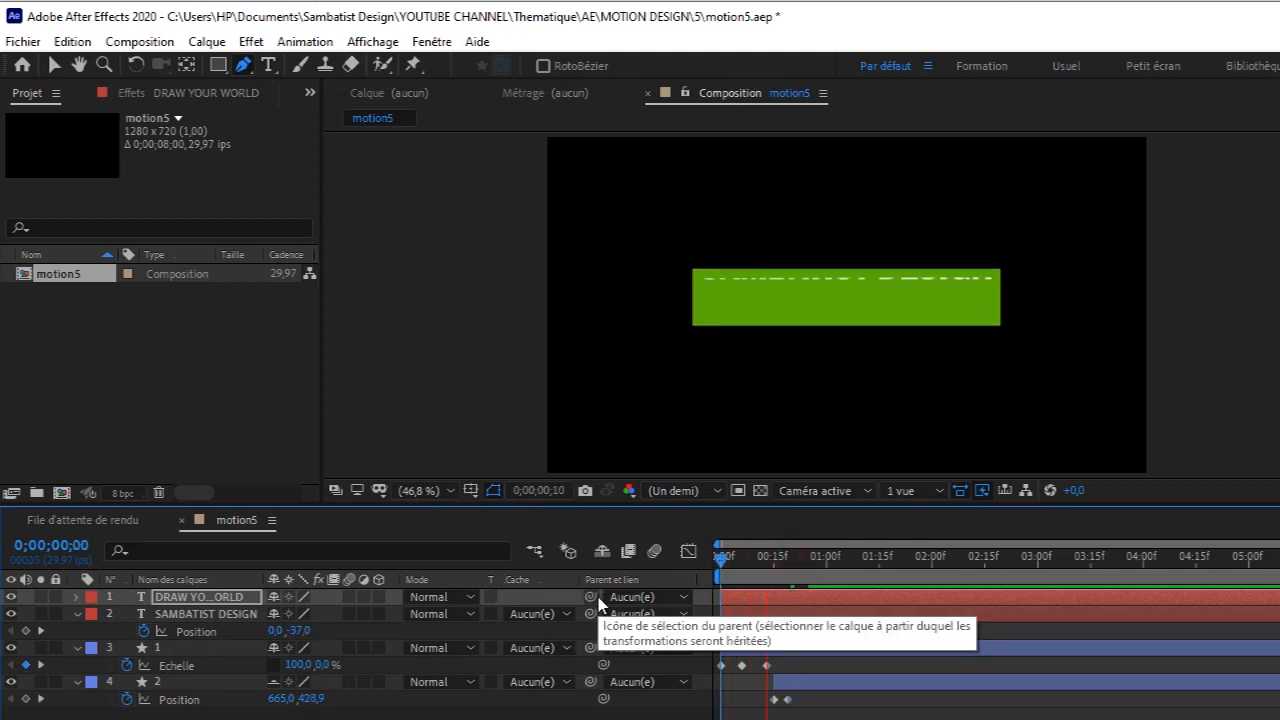
key("space")
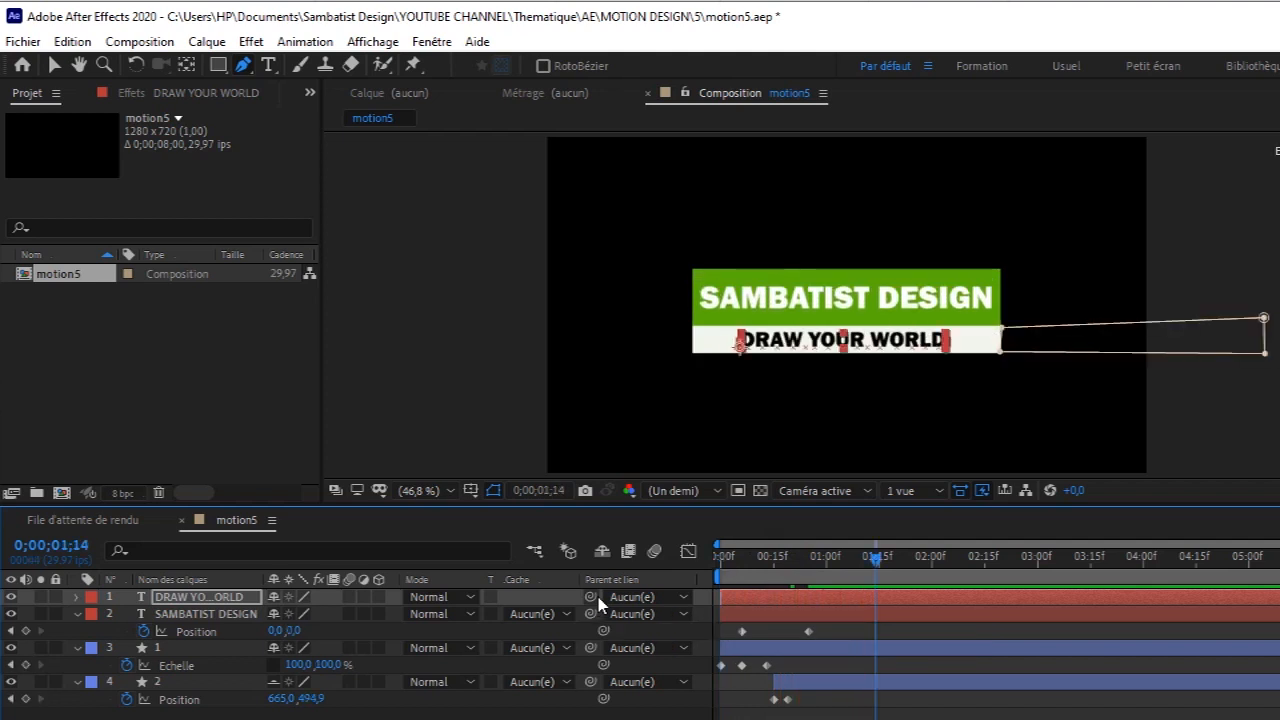
- Collapse the properties of all layers and enable motion blur for the four layers and the composition
left_click(78, 614)
left_click(78, 631)
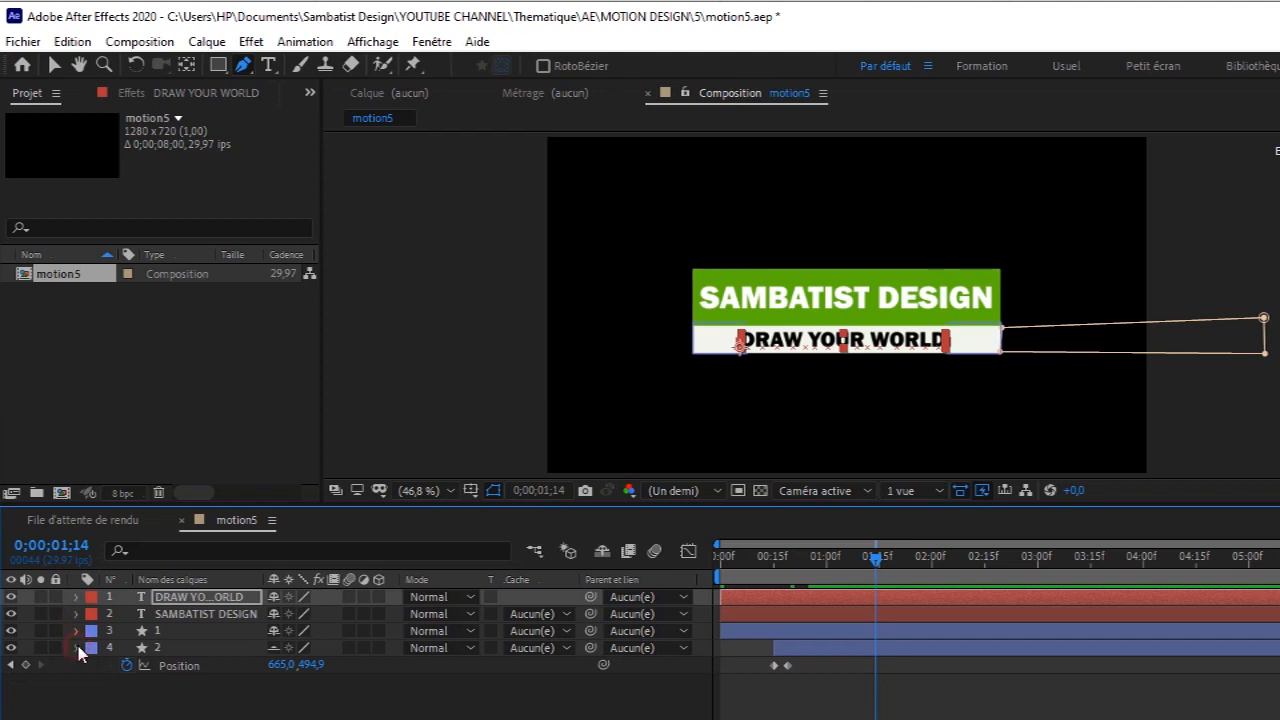
left_click(78, 647)
key("F2")
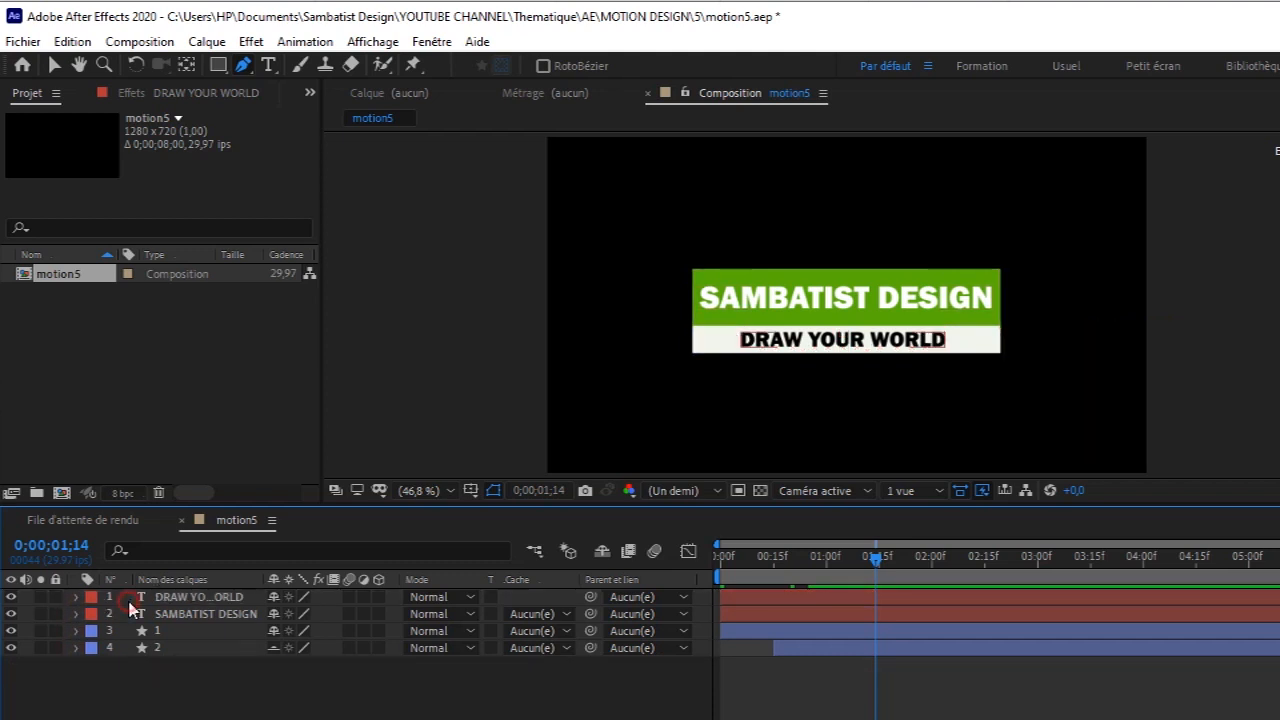
left_click(227, 600)
left_click(216, 647, "shift")
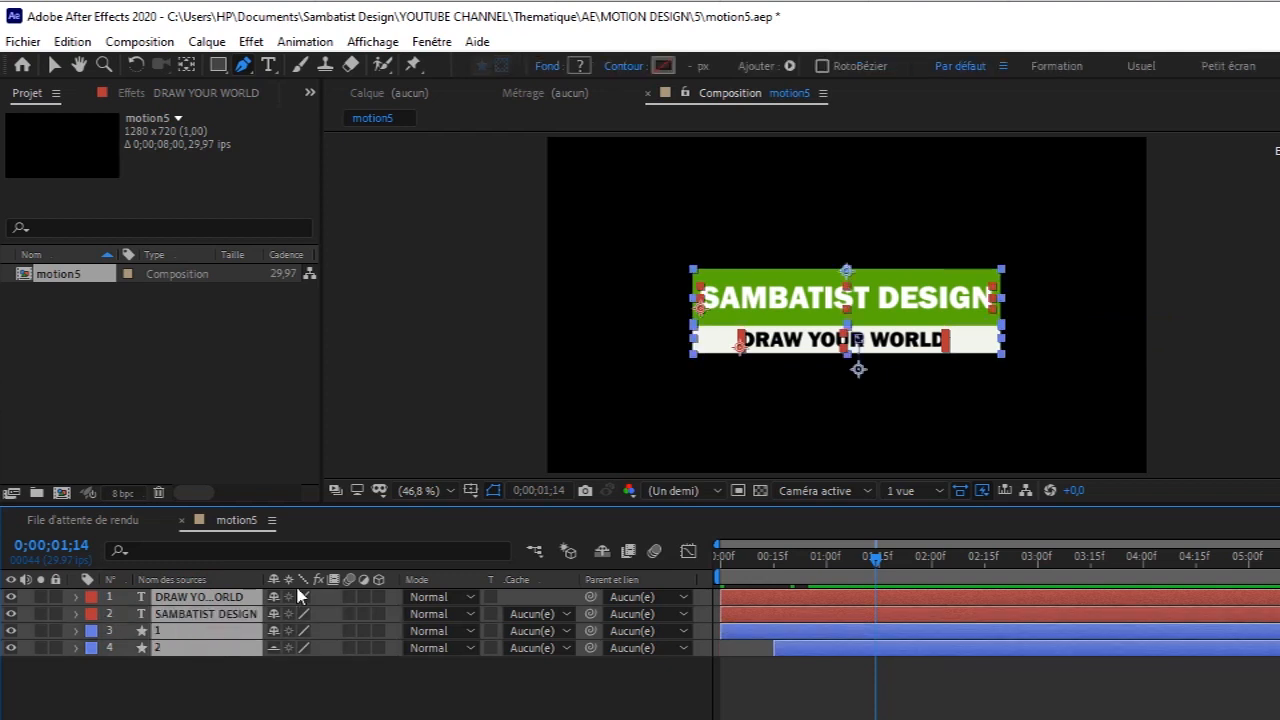
left_click(350, 597)
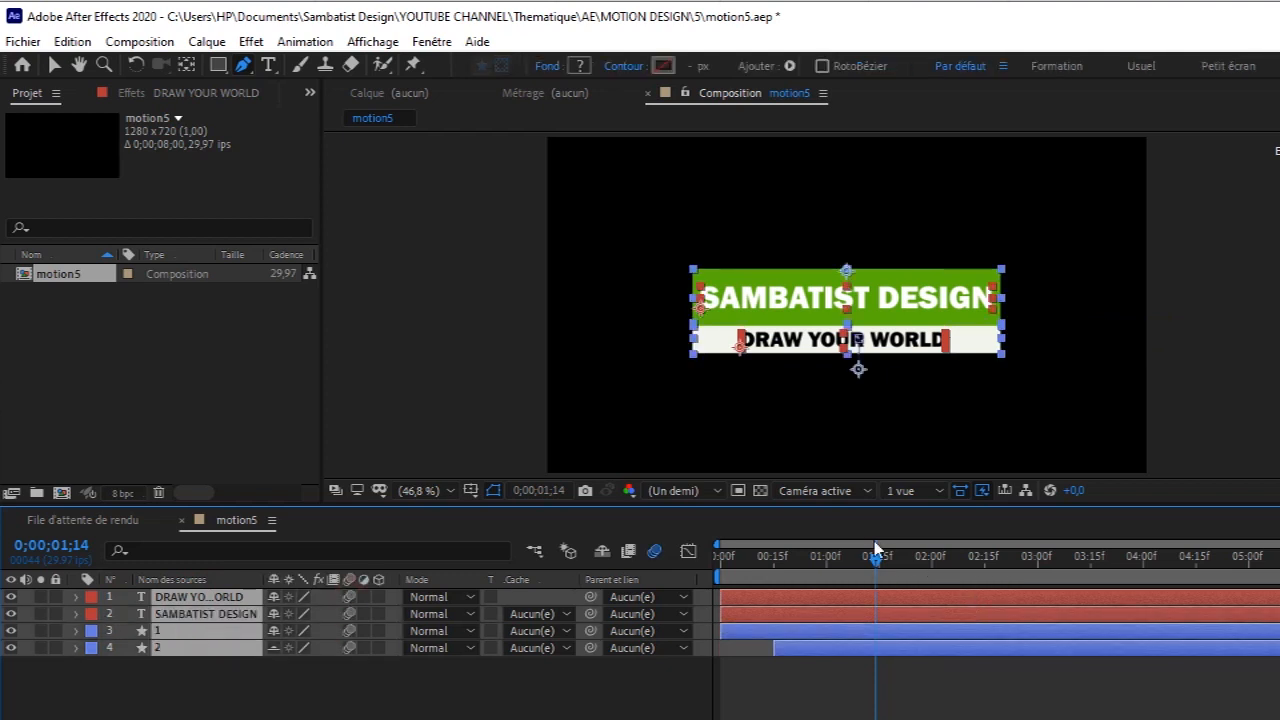
- Preview the complete title animation from the beginning with motion blur
left_click_drag(876, 566, 575, 600)
key("space")
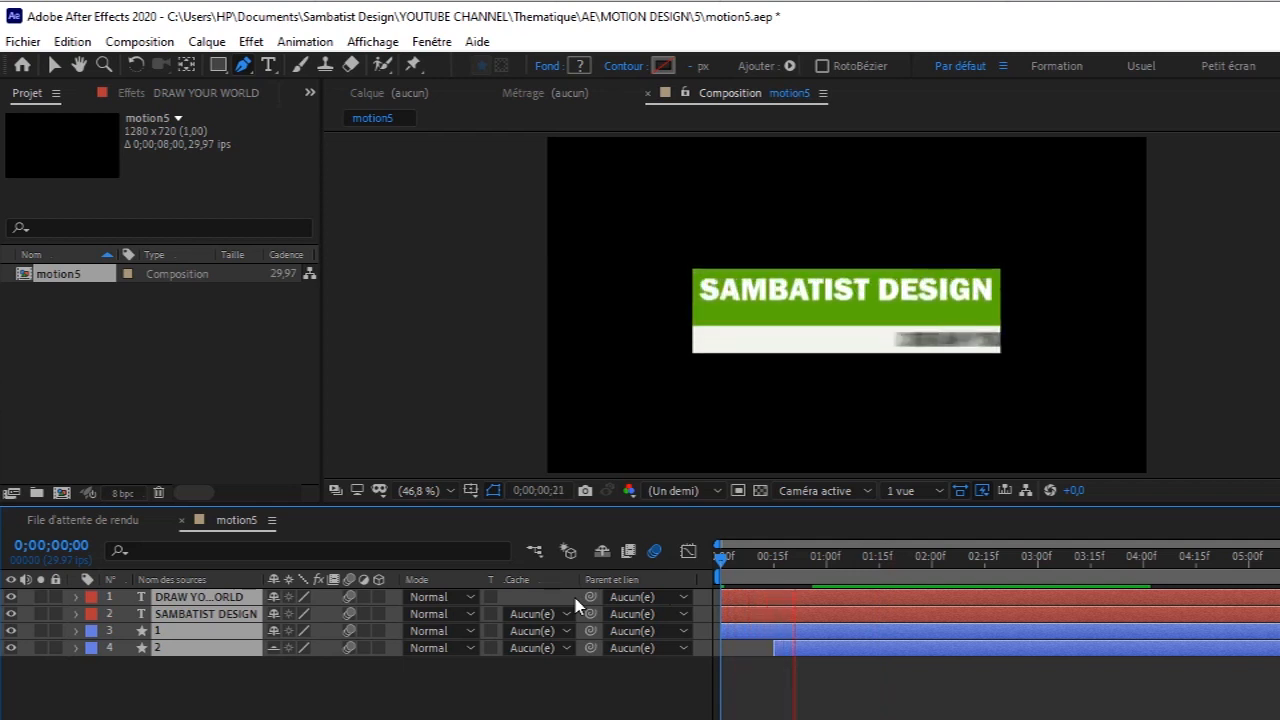
key("space")
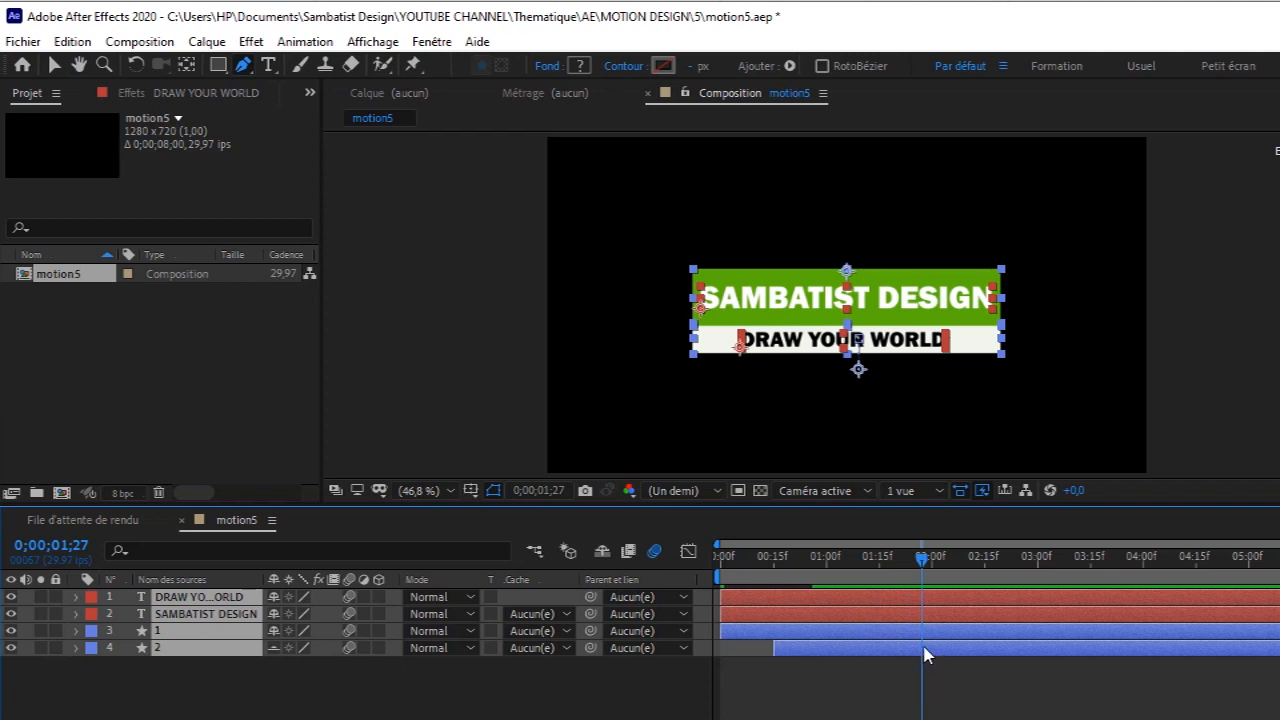
left_click_drag(924, 563, 986, 566)
key("space")
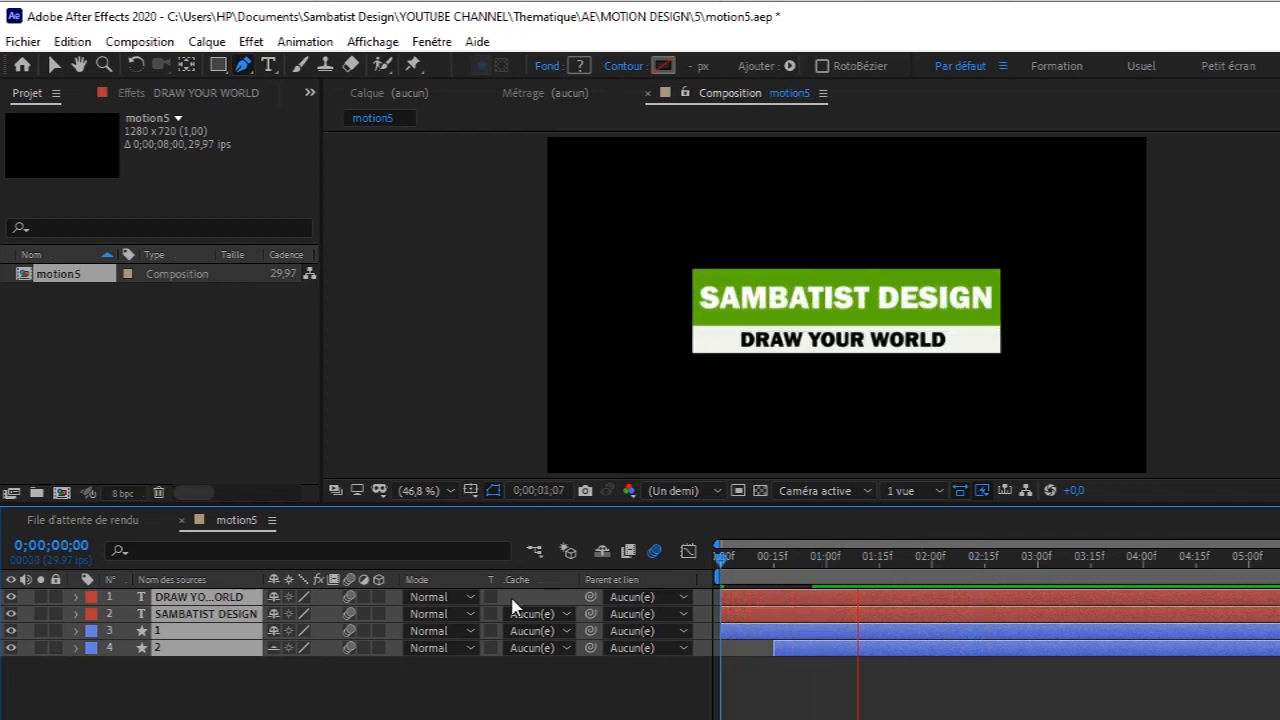
key("space")
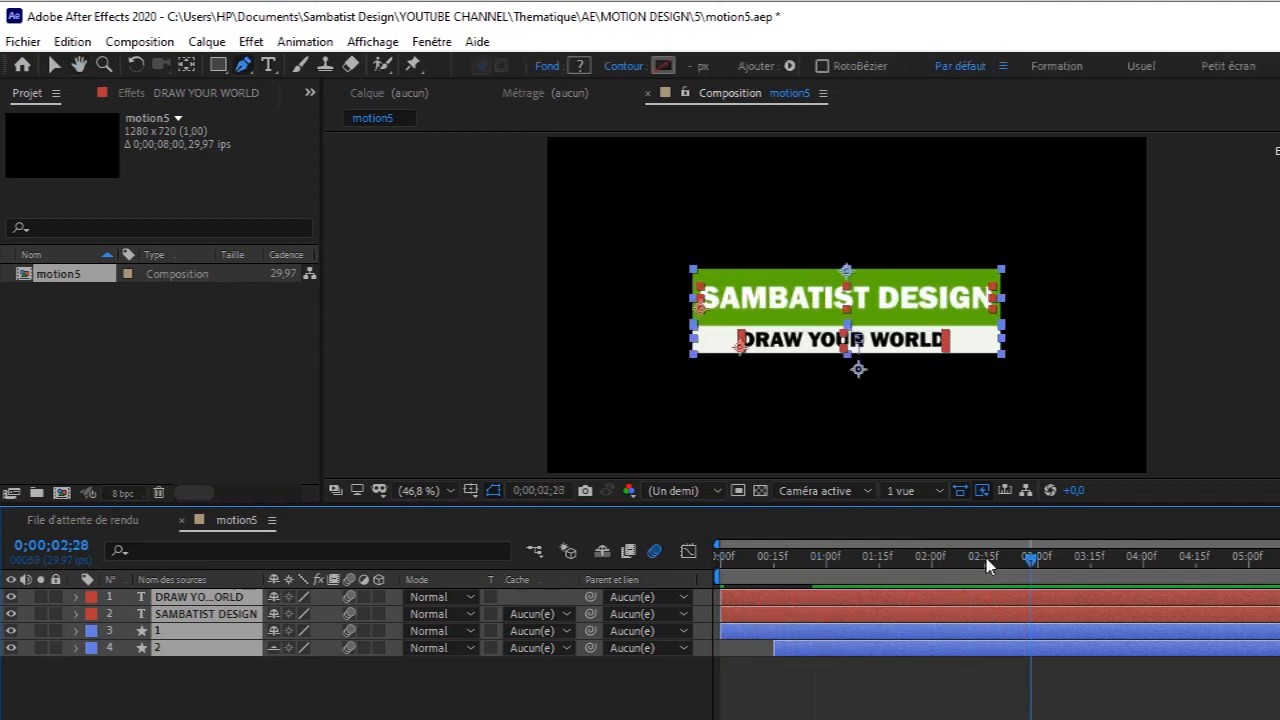
left_click_drag(1025, 566, 531, 569)
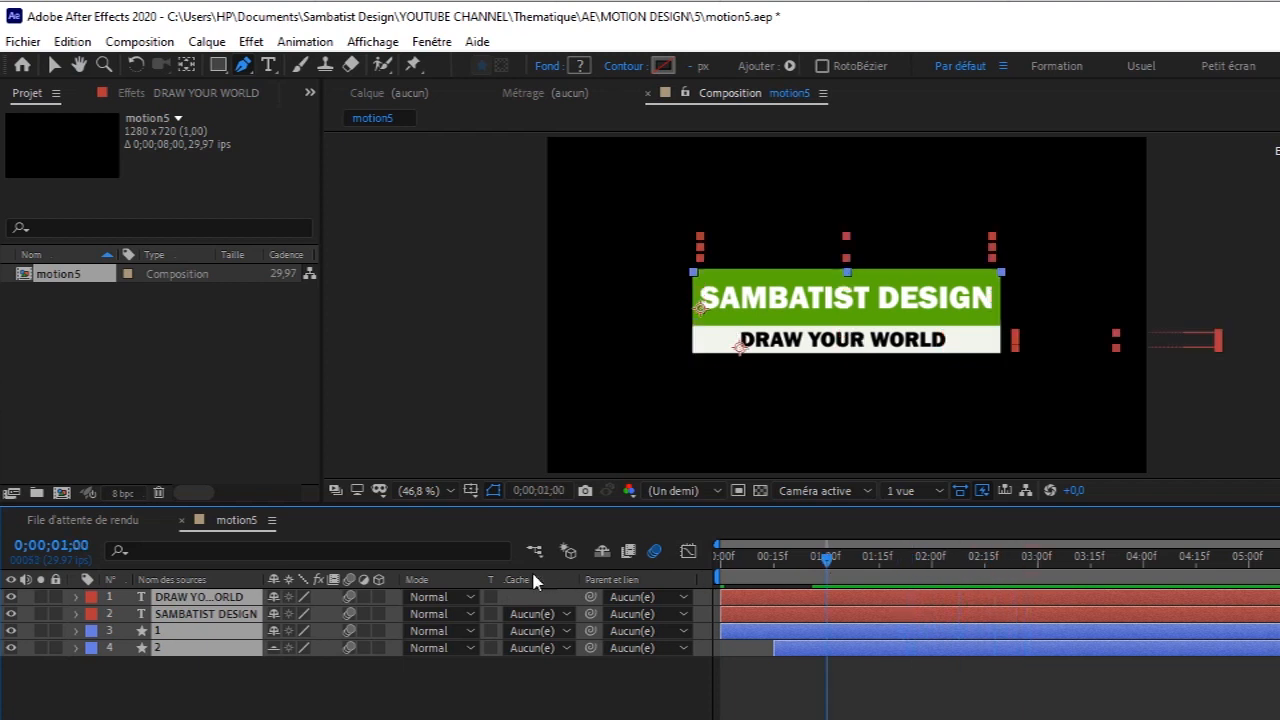
key("space")
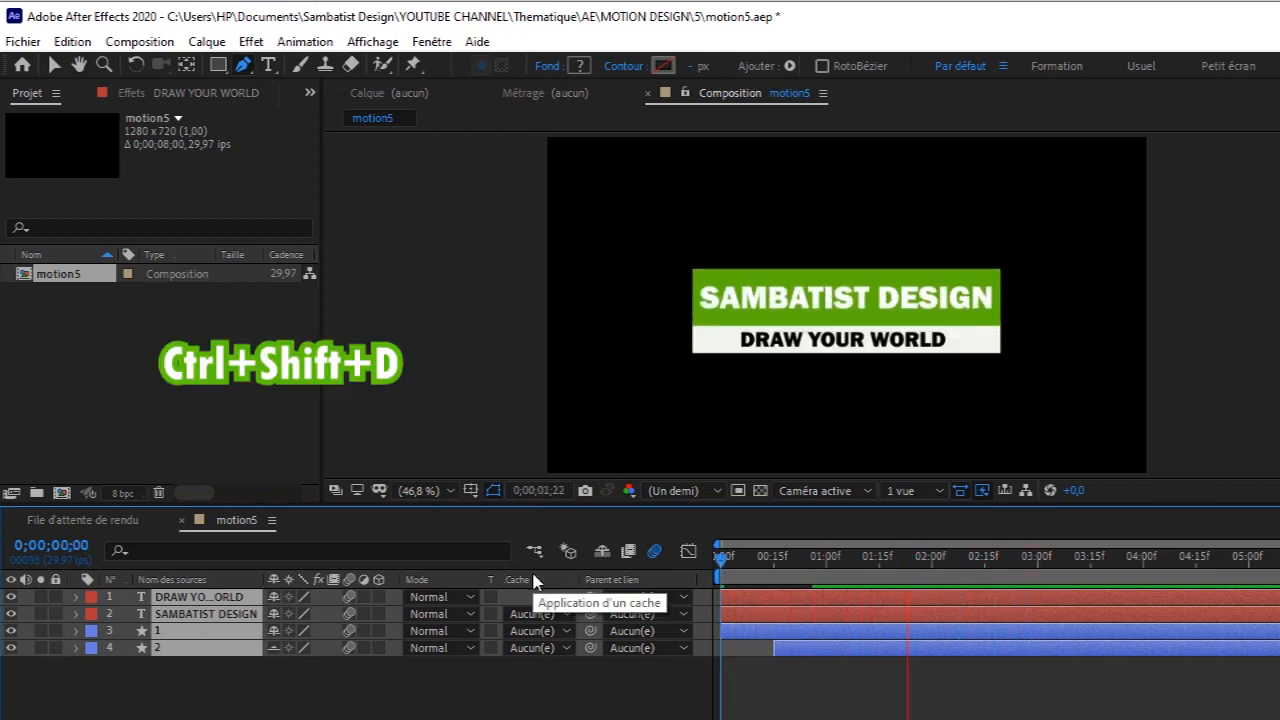
key("space")
- Split all four layers at 0;00;02;15, delete the parts after the cut and return to the composition's start
left_click_drag(940, 567, 985, 578)
key("ctrl+shift+d")
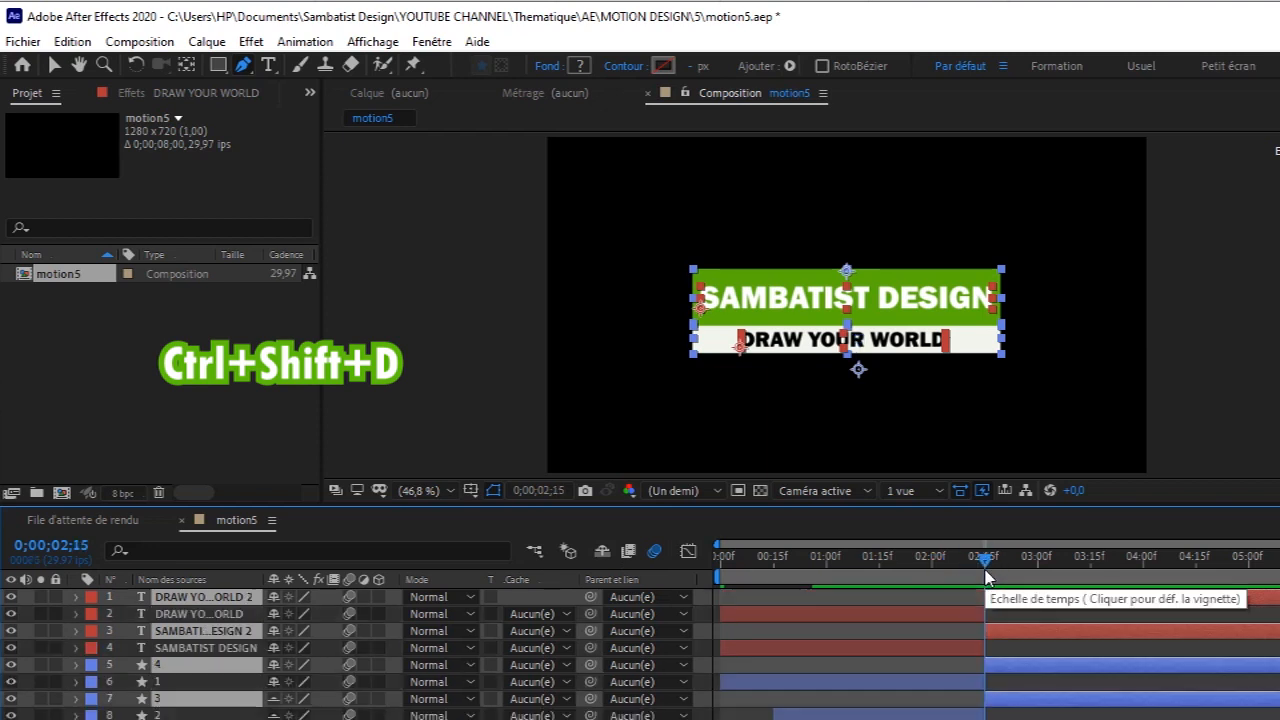
key("Delete")
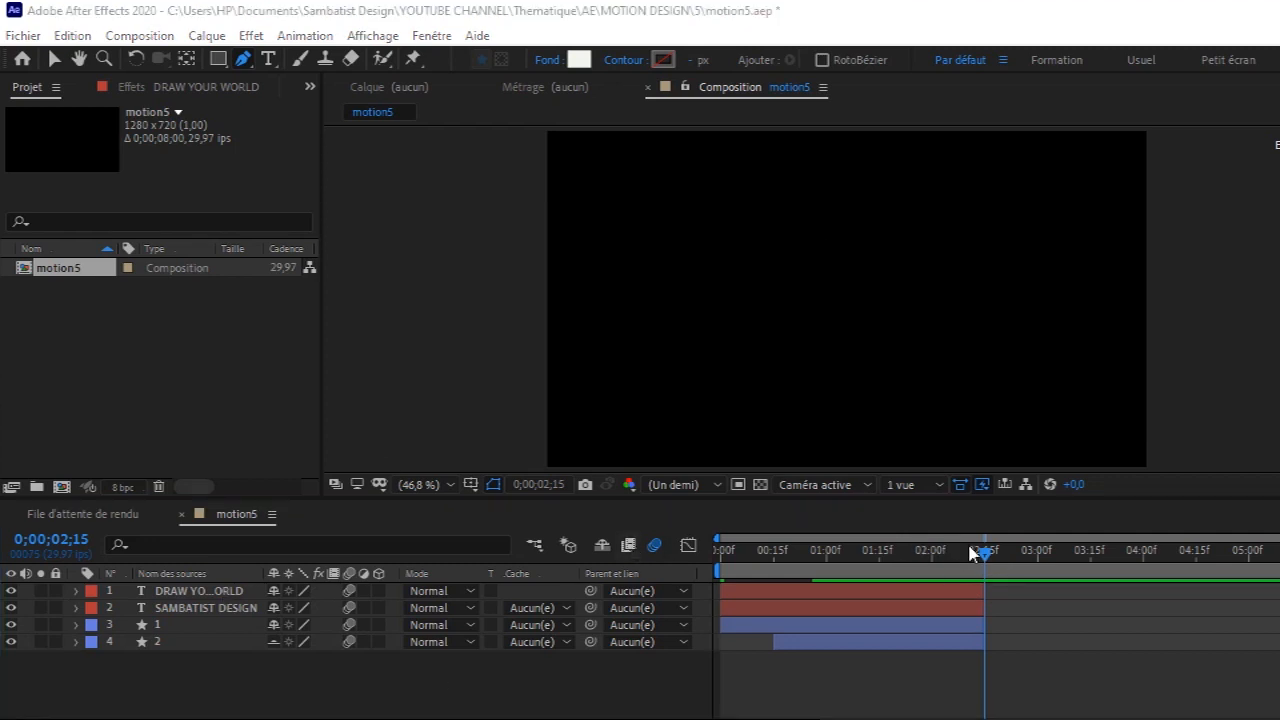
left_click_drag(986, 551, 963, 551)
key("Home")
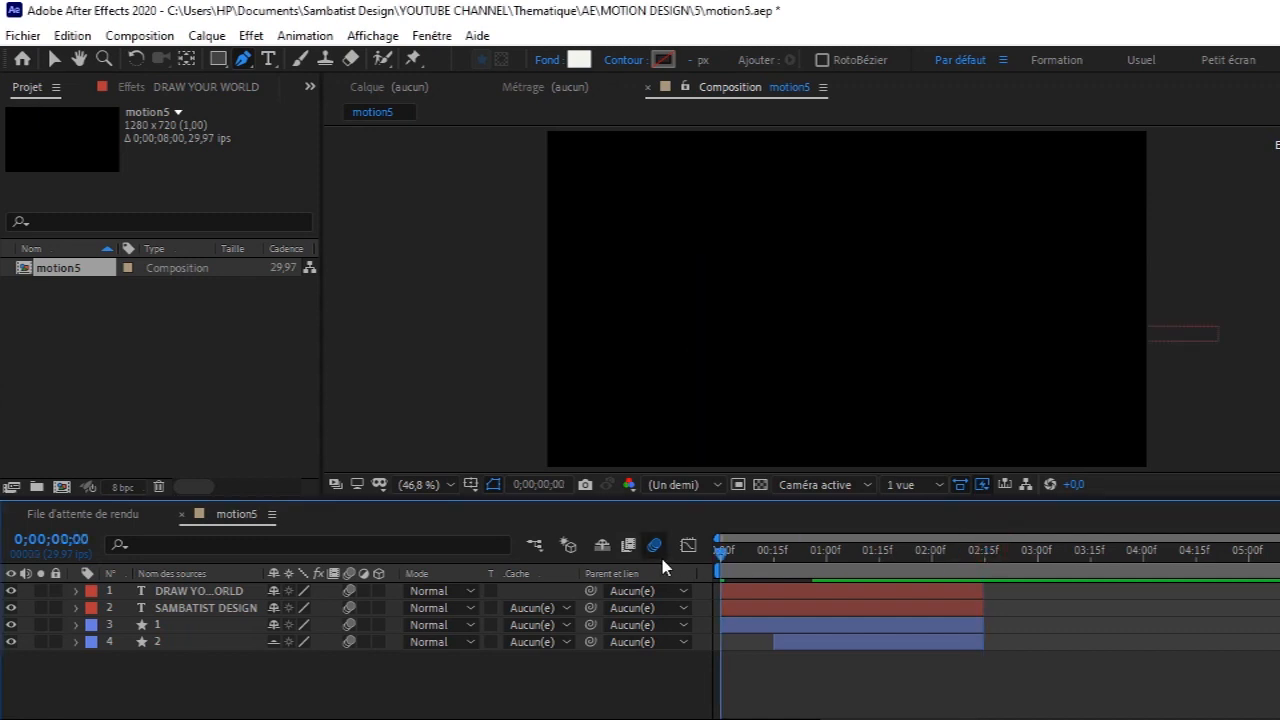
- Preview the trimmed title animation from the start and return to the composition's first frame
left_click_drag(723, 551, 841, 551)
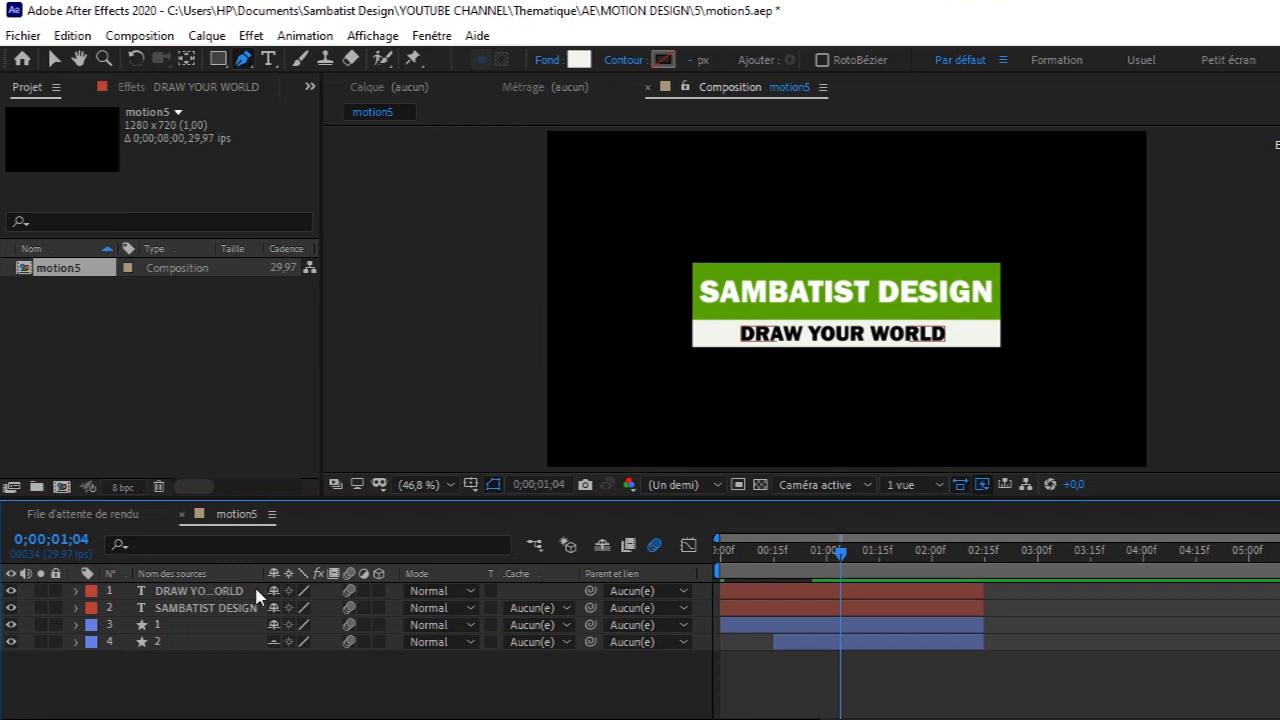
key("Home")
key("space")
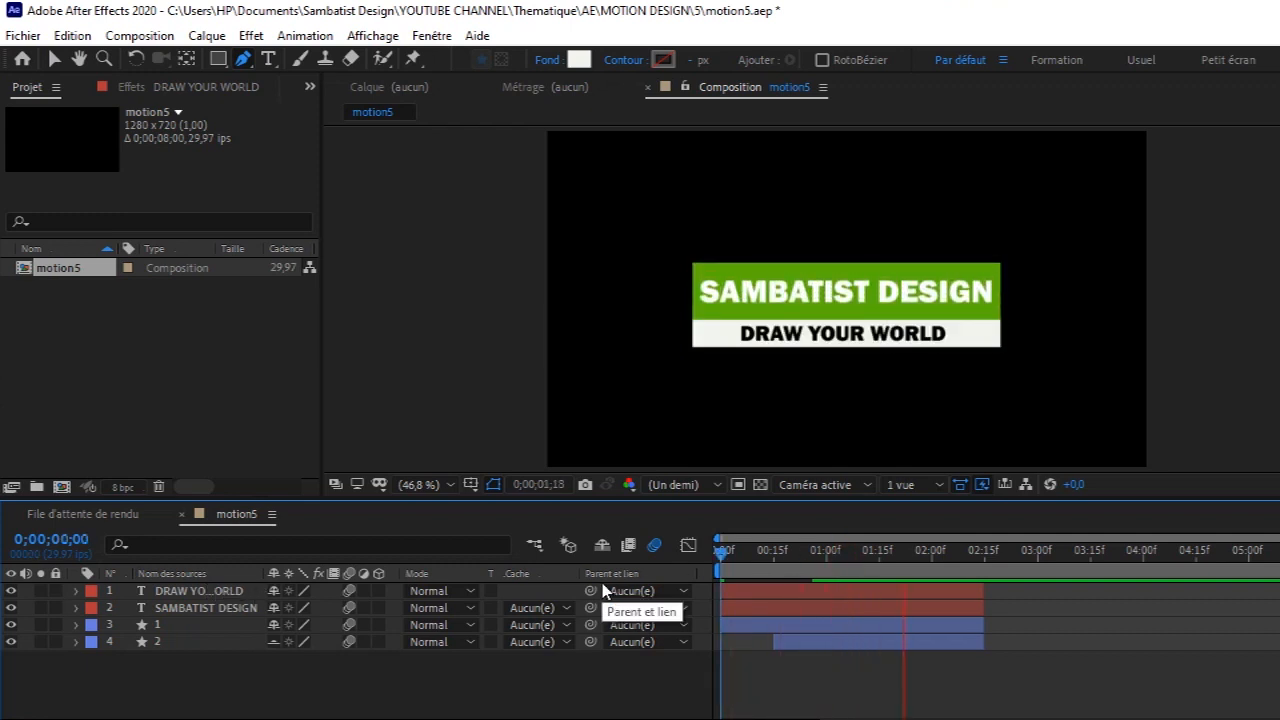
key("space")
left_click_drag(952, 557, 714, 562)
- Precompose all four layers into a new composition named motion5, moving all attributes into it
key("ctrl+shift+c")
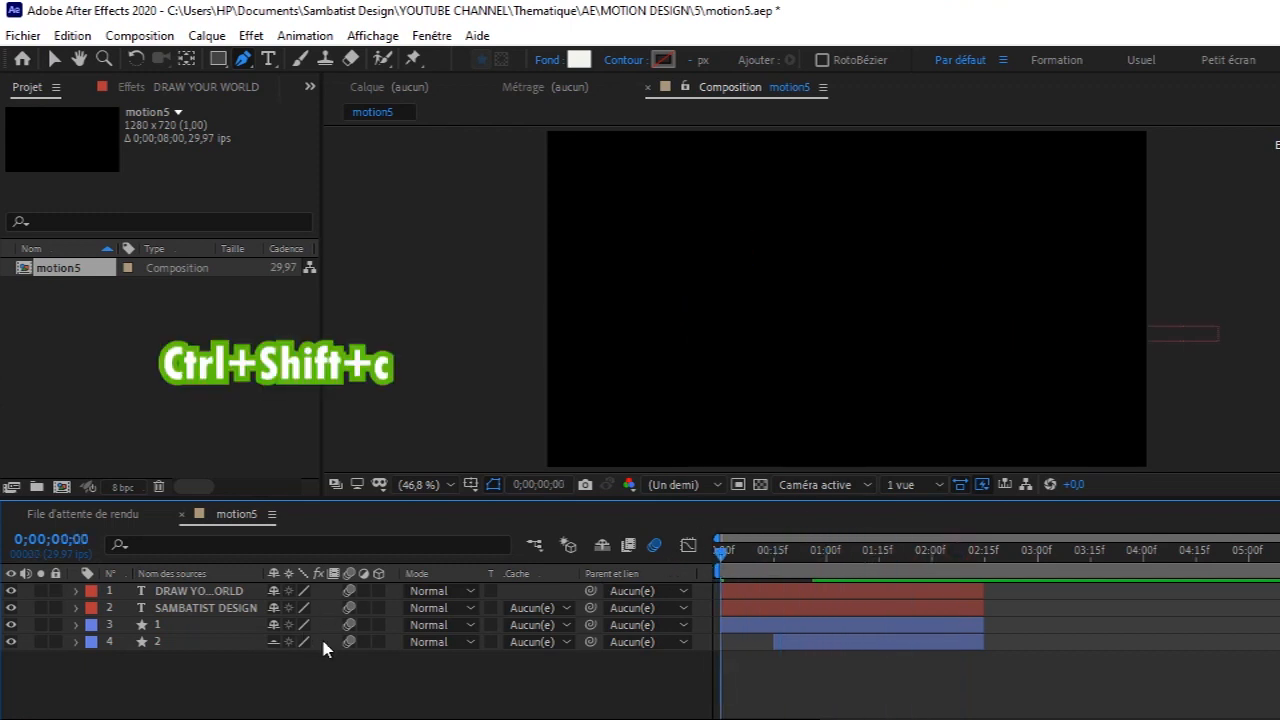
left_click(211, 644)
left_click(234, 589, "shift")
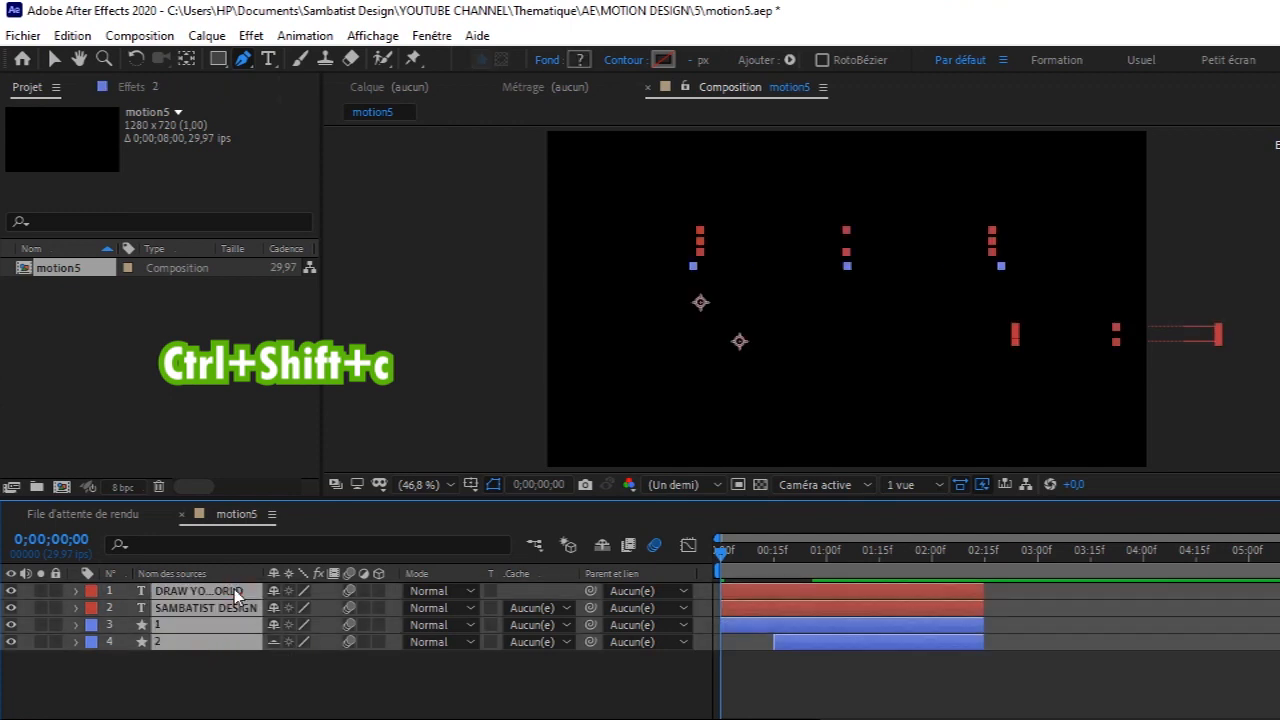
key("ctrl+shift+c")
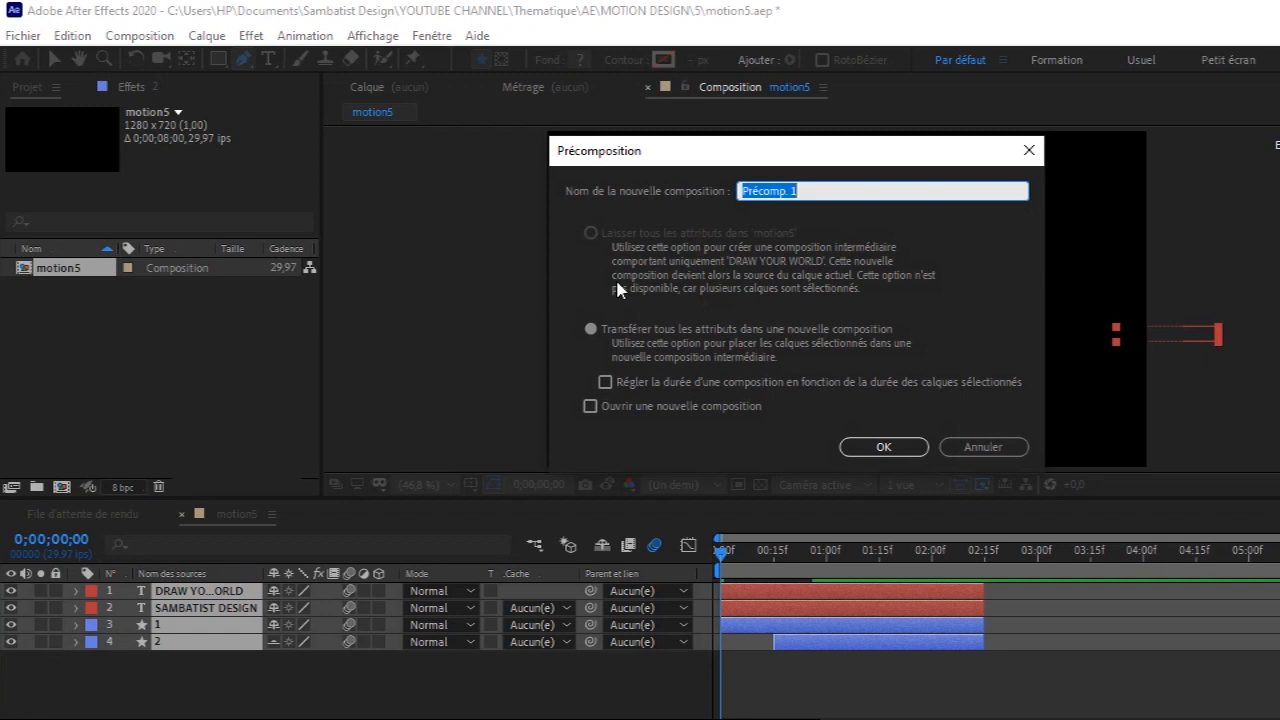
type("motion5")
key("Return")
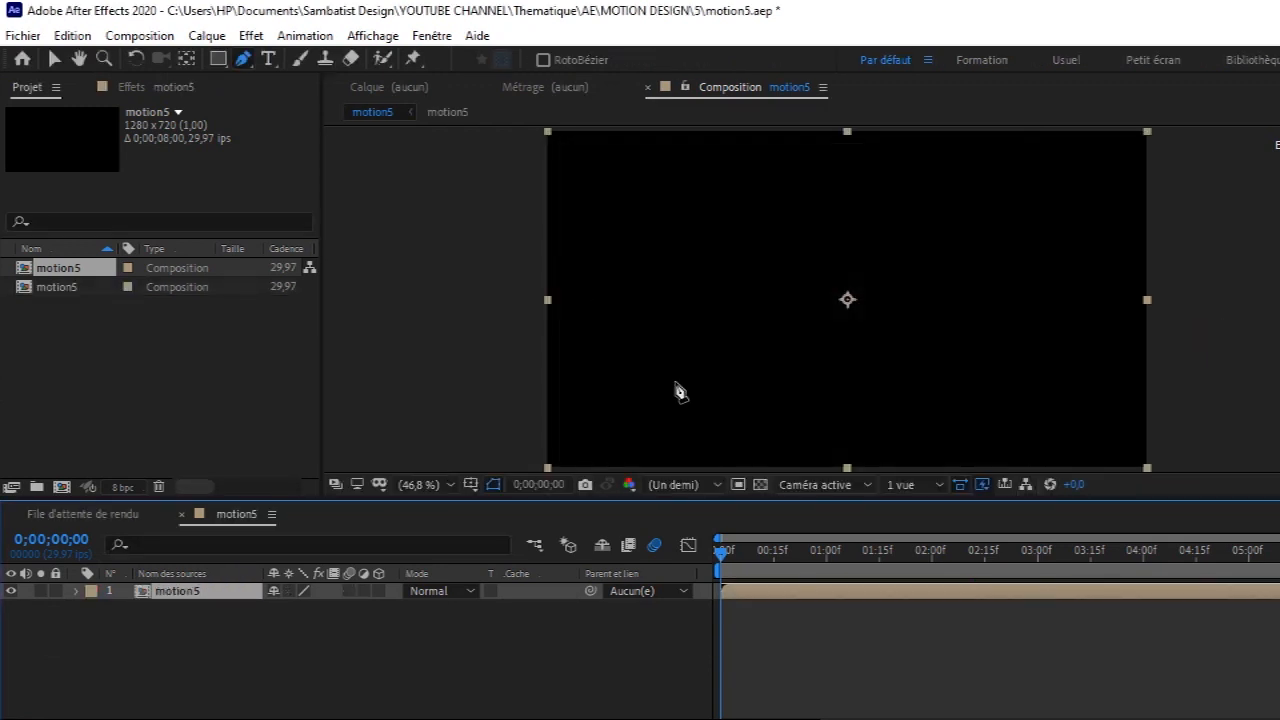
- Split the motion5 precomposition layer at 0;00;02;14 and delete the part after the cut
left_click_drag(721, 552, 985, 572)
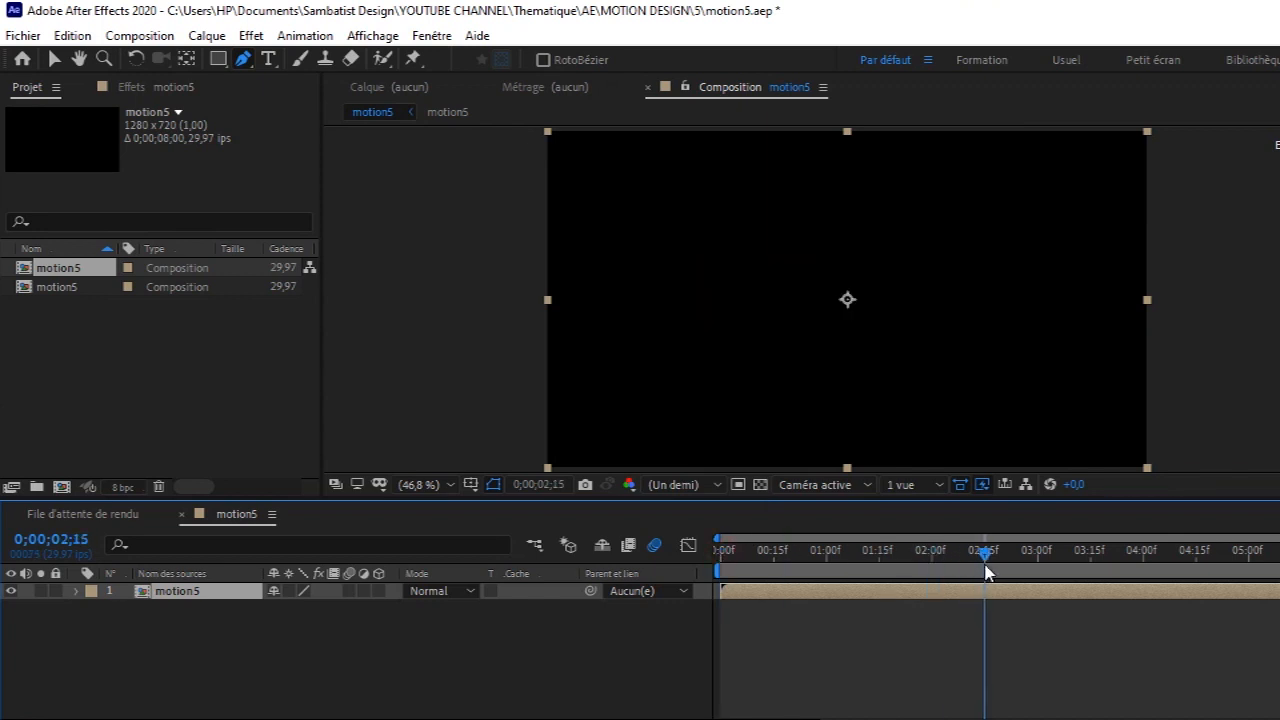
key("Page_Up")
key("ctrl+shift+d")
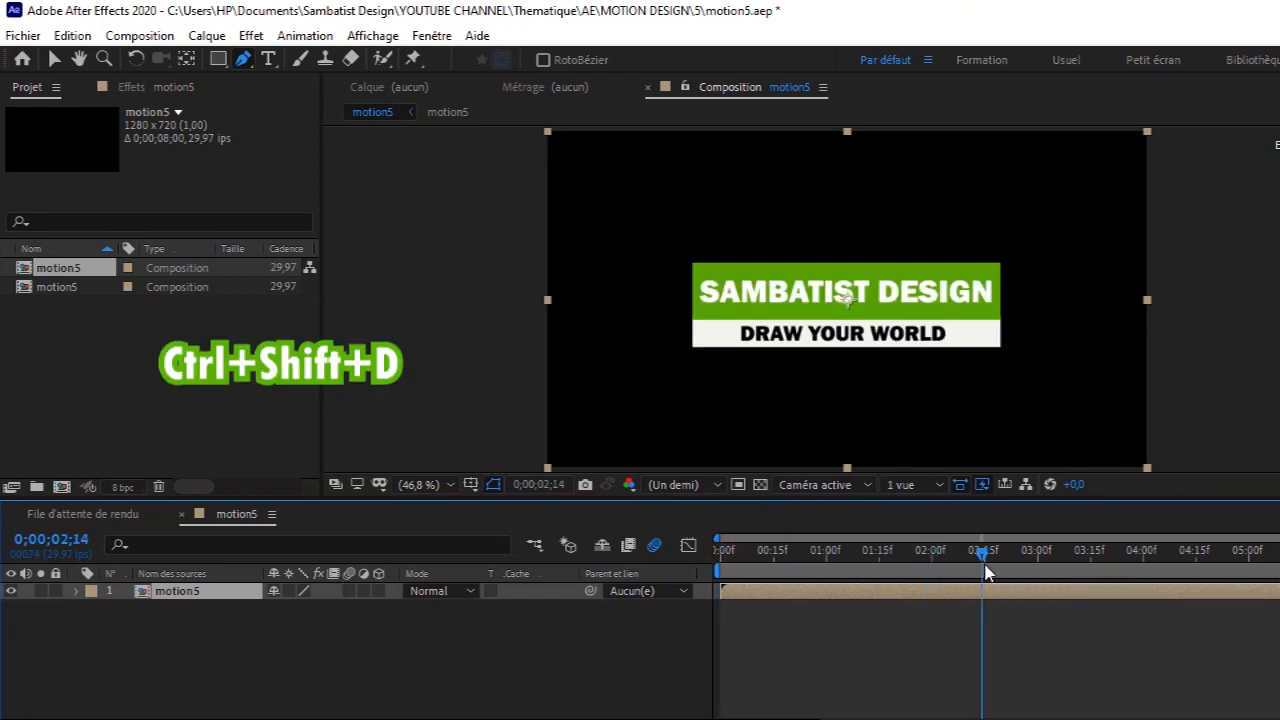
key("Delete")
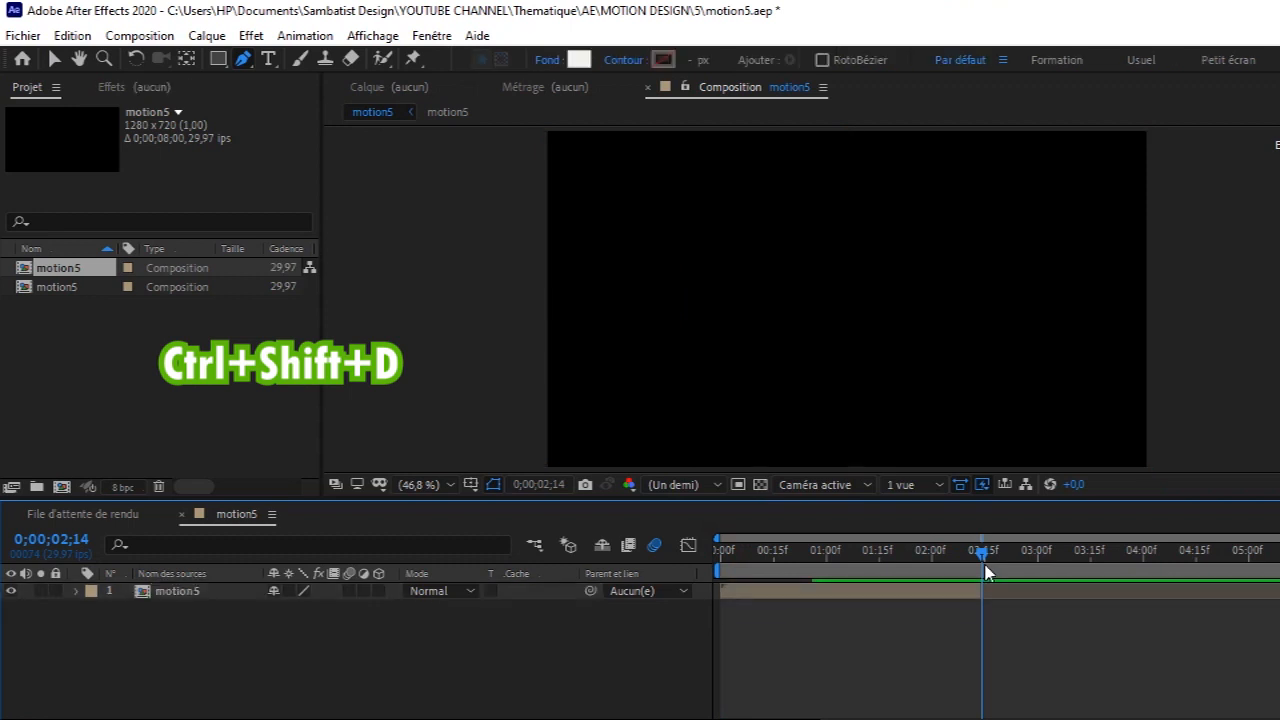
- Duplicate the trimmed motion5 layer and shift the copy in time to start at 0;00;02;14, where the original ends
left_click(224, 597)
key("ctrl+d")
left_click_drag(738, 598, 1014, 614)
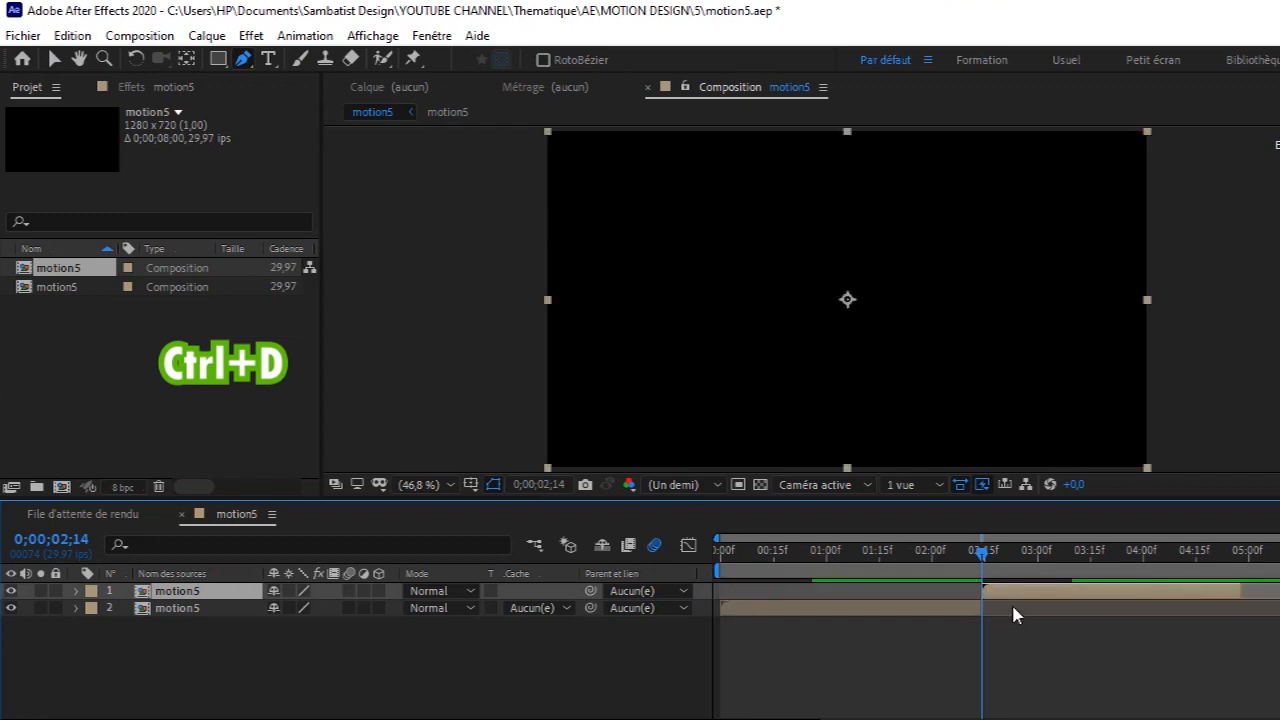
- Enable time remapping on the duplicated motion5 layer and add a time remap keyframe at 0;00;04;27
mouse_move(983, 552)
left_mouse_down()
mouse_move(654, 568)
mouse_move(1138, 590)
left_mouse_up()
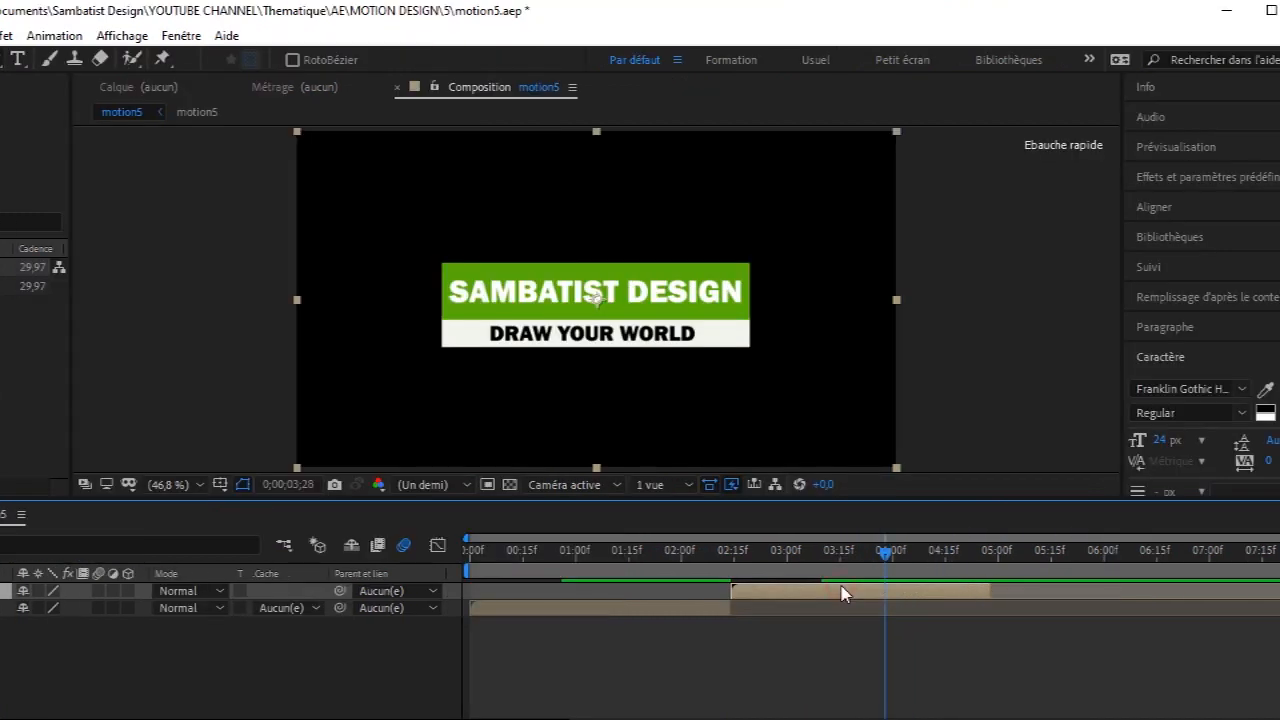
right_click(842, 594)
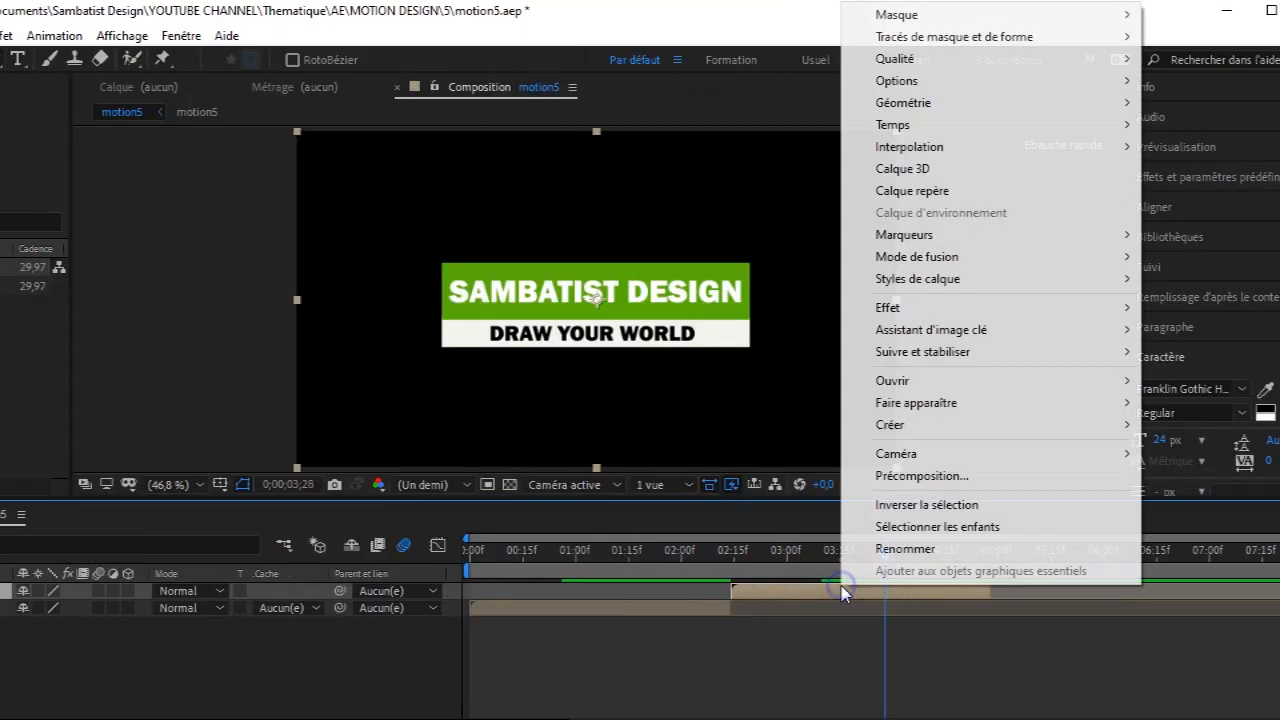
mouse_move(960, 135)
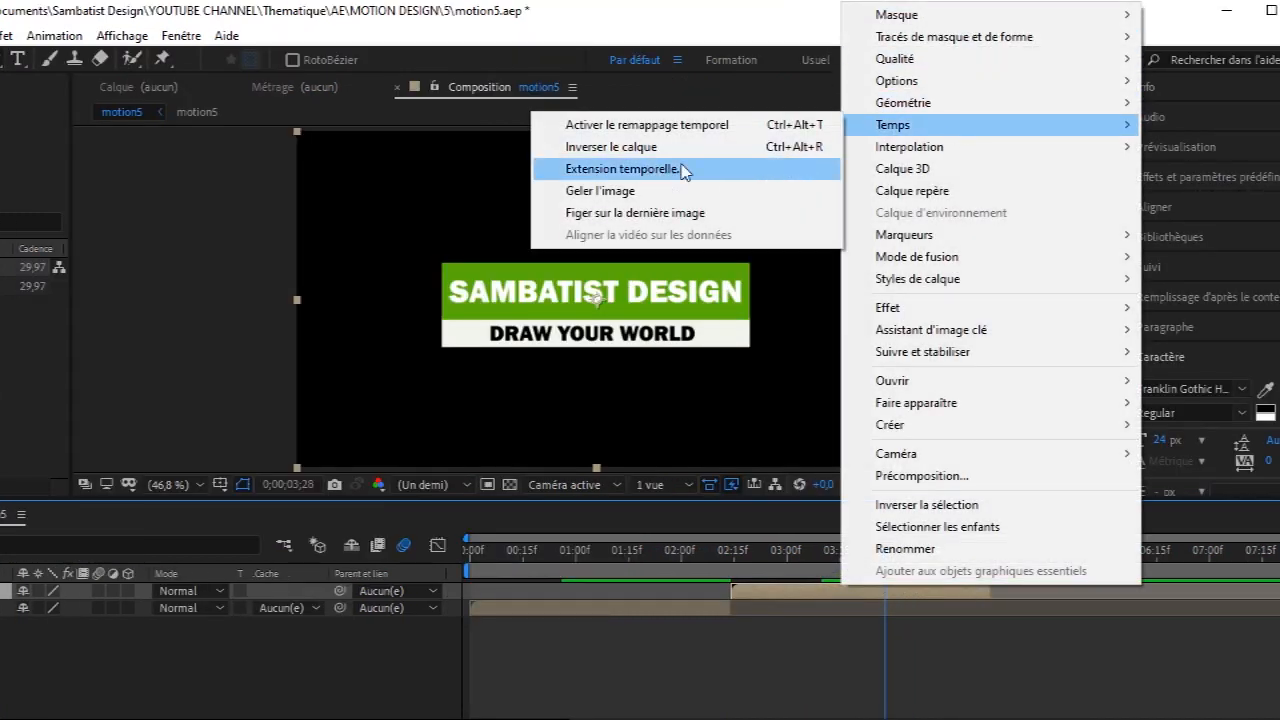
left_click(684, 126)
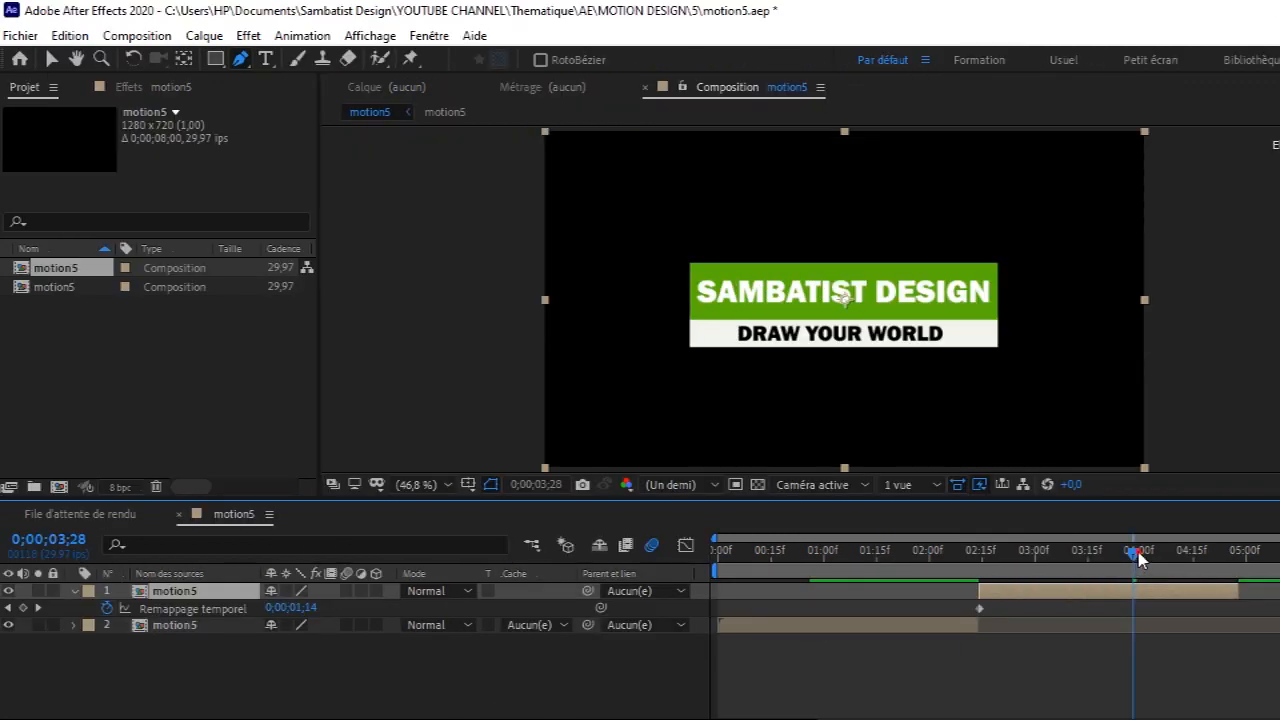
left_click_drag(887, 556, 975, 559)
left_click_drag(1223, 560, 1244, 563)
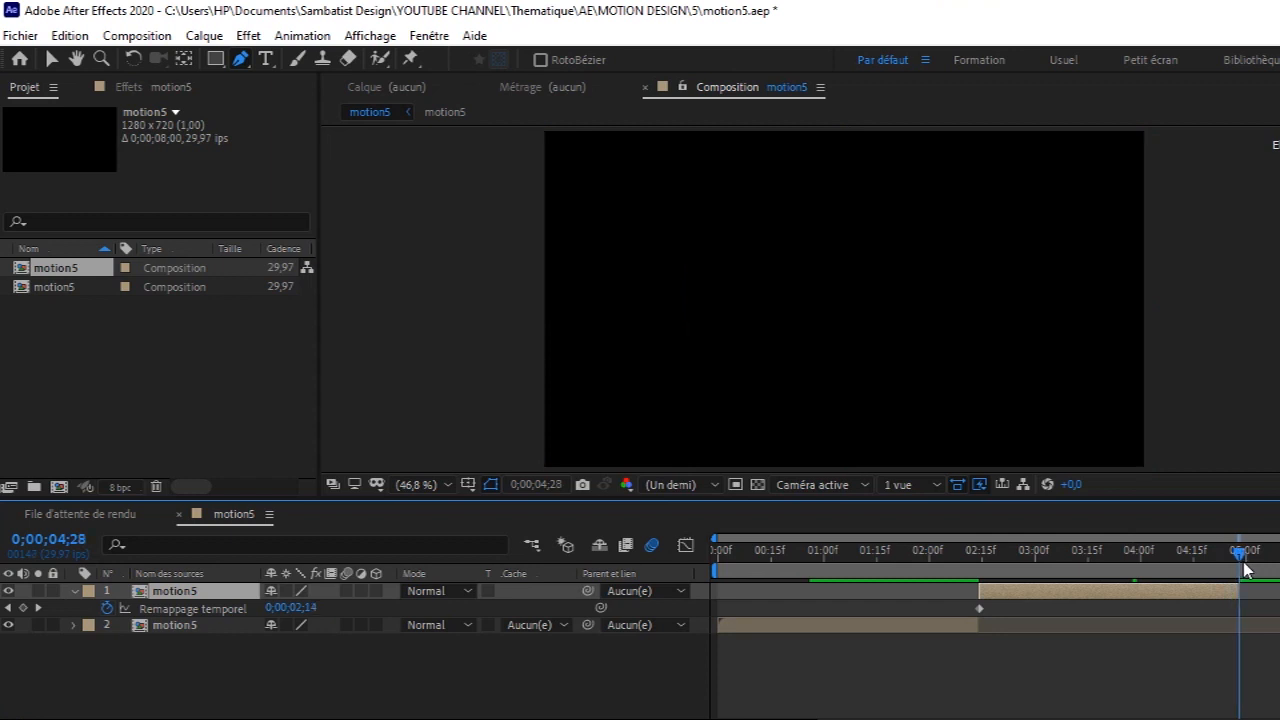
key("Page_Up")
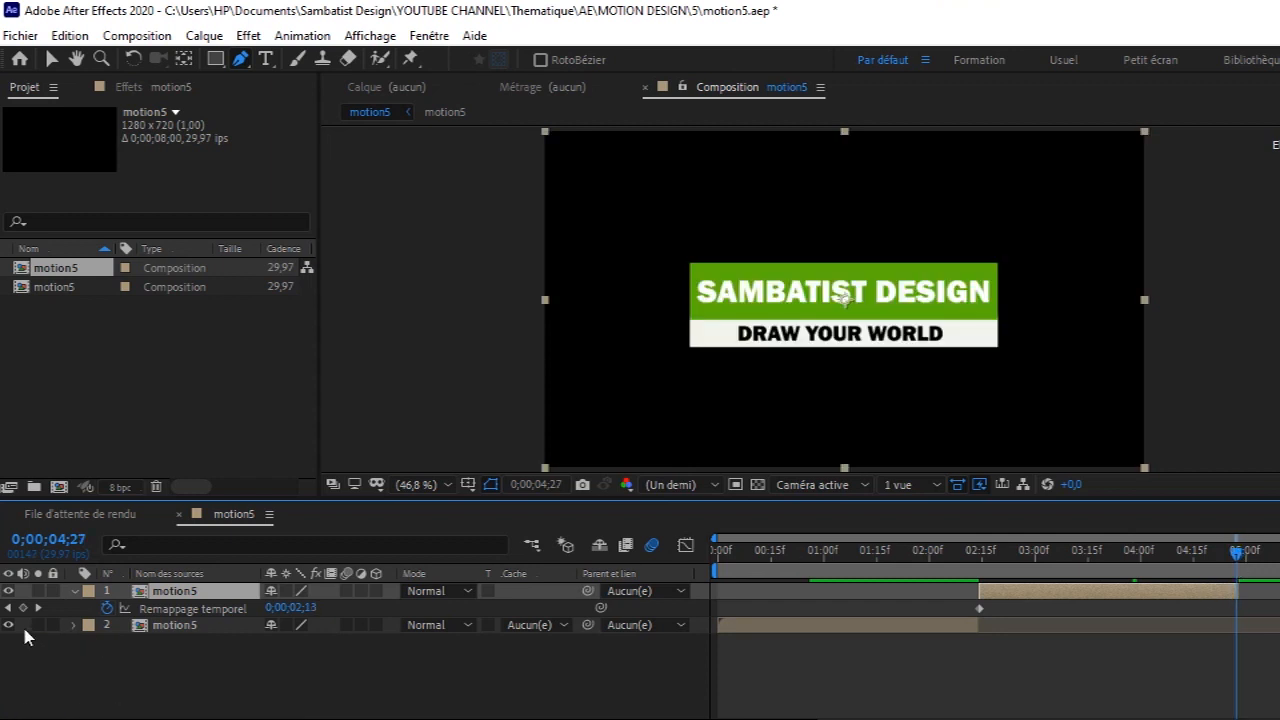
left_click(23, 608)
- Reverse the duplicate layer's two time remap keyframes with the keyframe assistant
left_click_drag(1270, 600, 958, 622)
right_click(980, 618)
mouse_move(1100, 596)
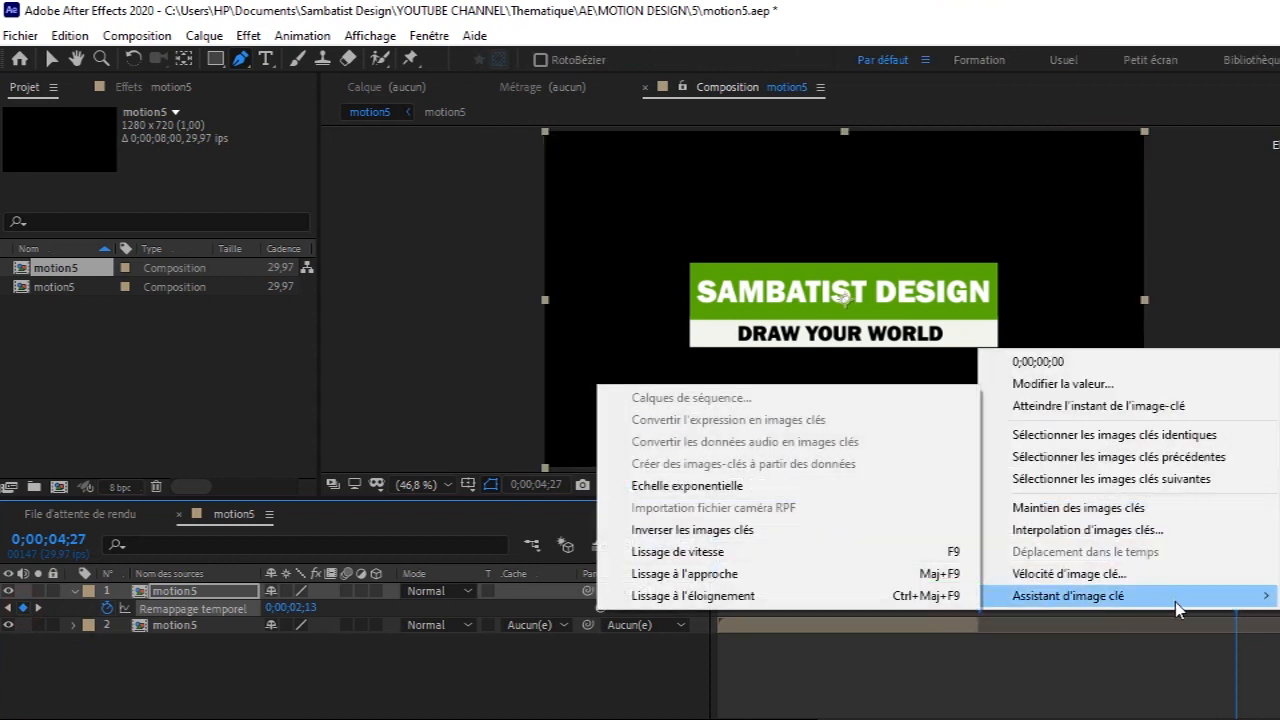
left_click(712, 530)
- Play the composition from 0;00;00;00 to check the title's entrance and its reversed exit
left_click_drag(1237, 552, 445, 615)
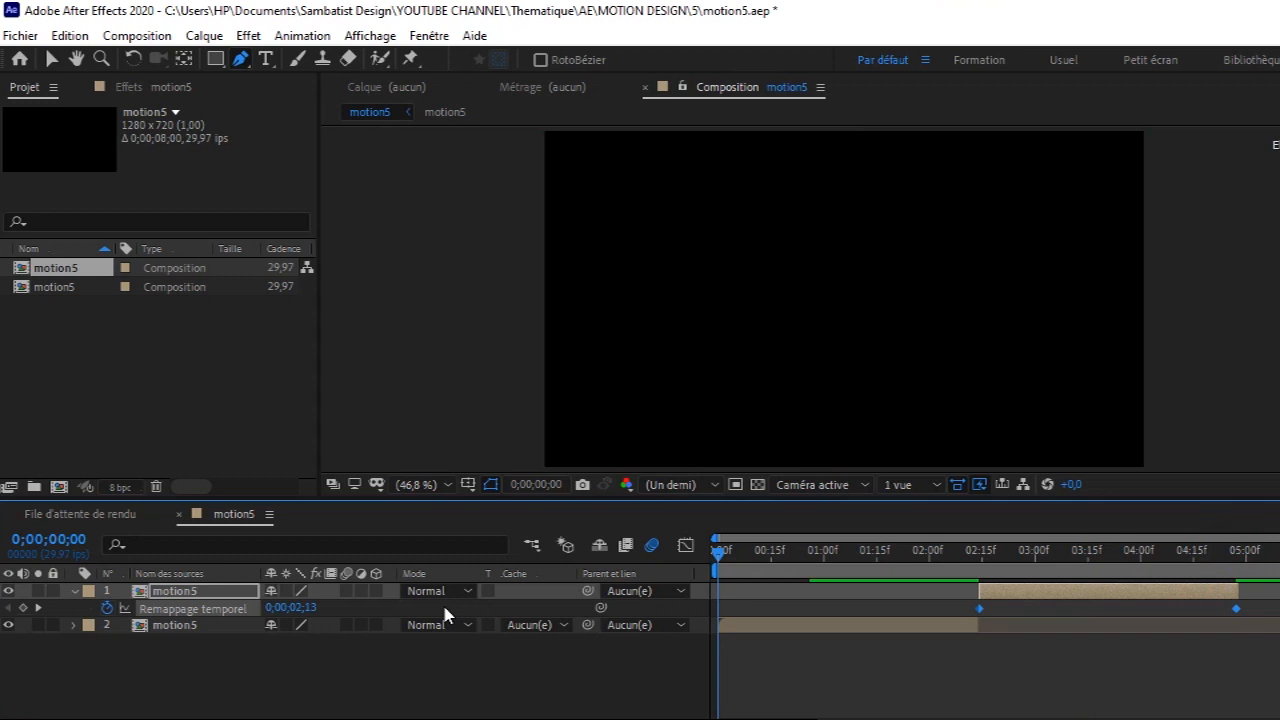
key("space")
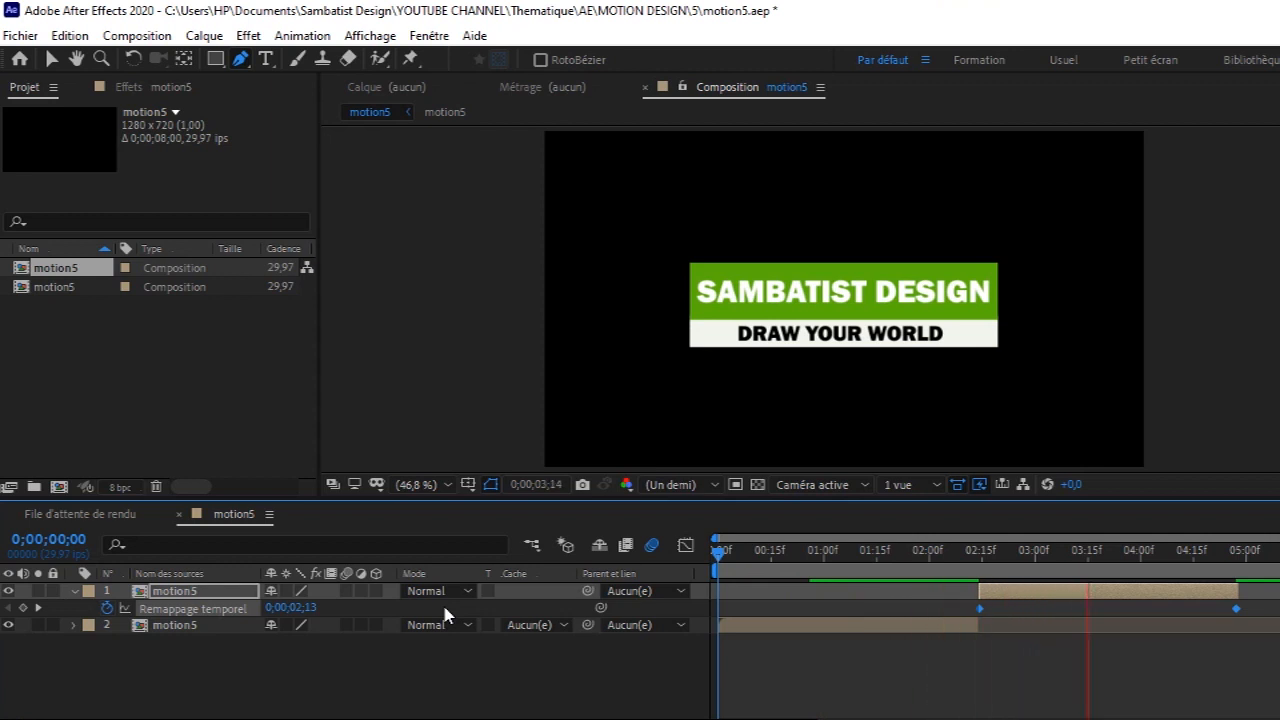
key("space")
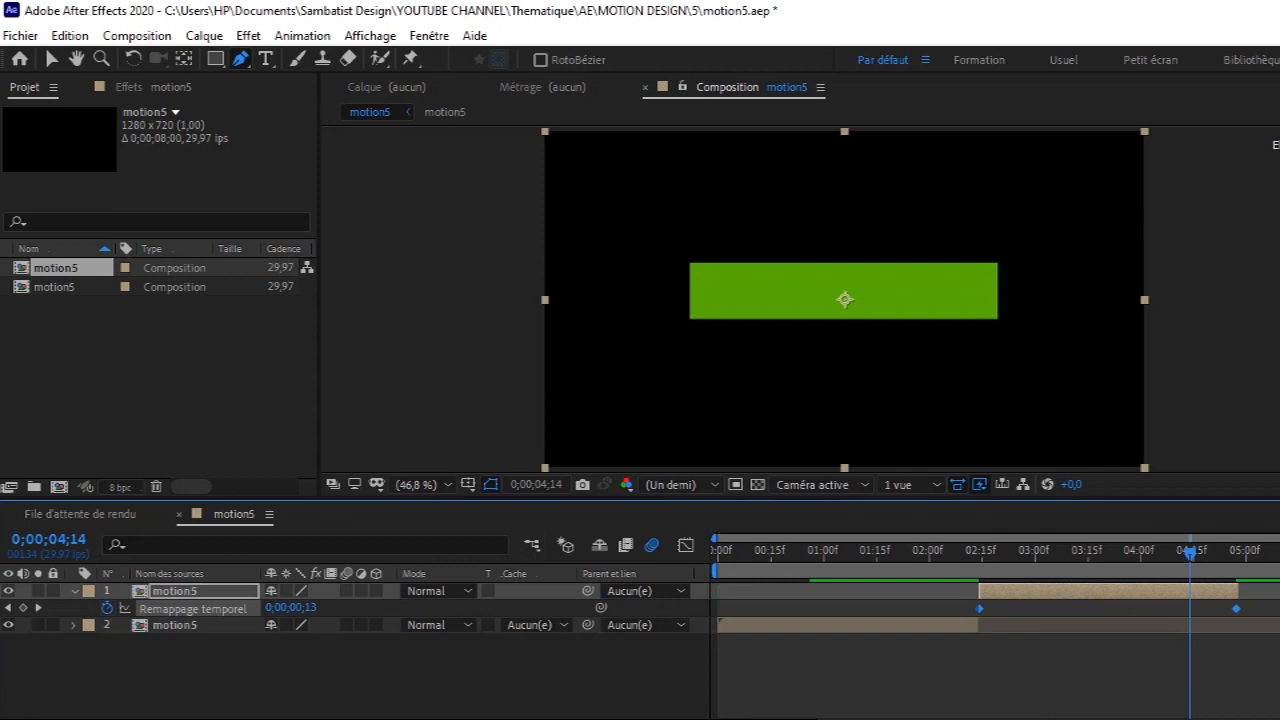
key("space")
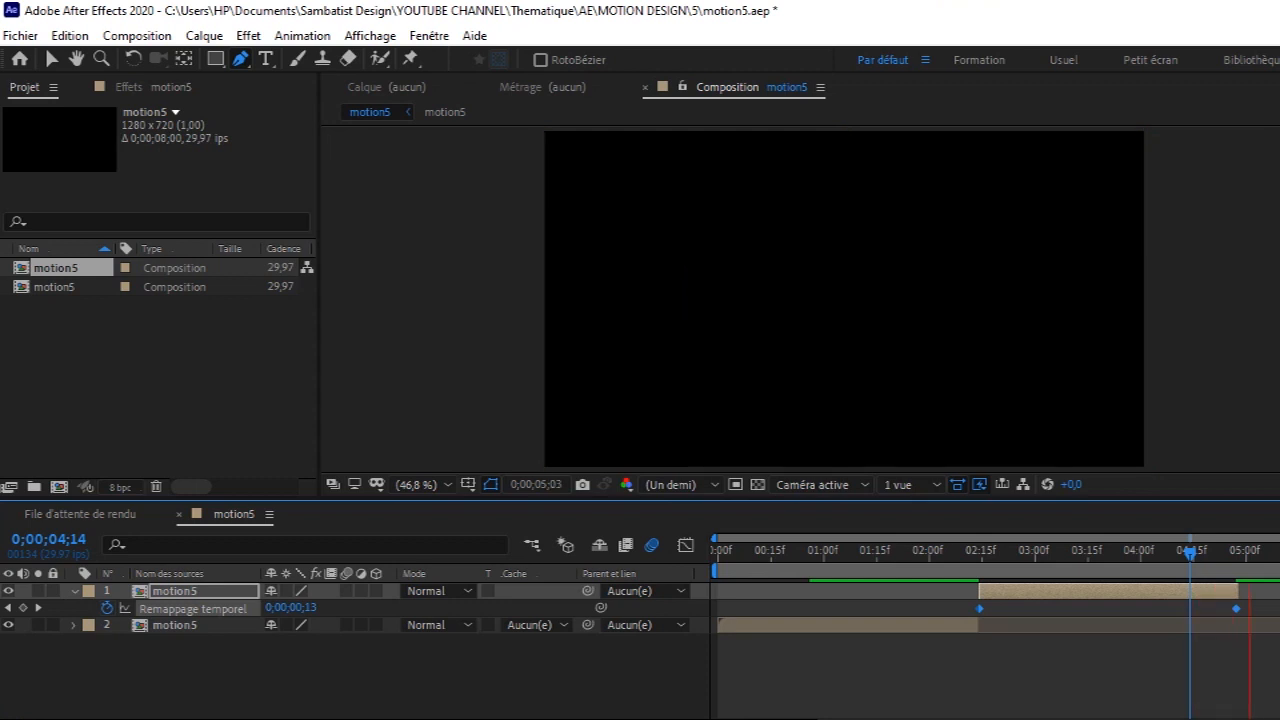